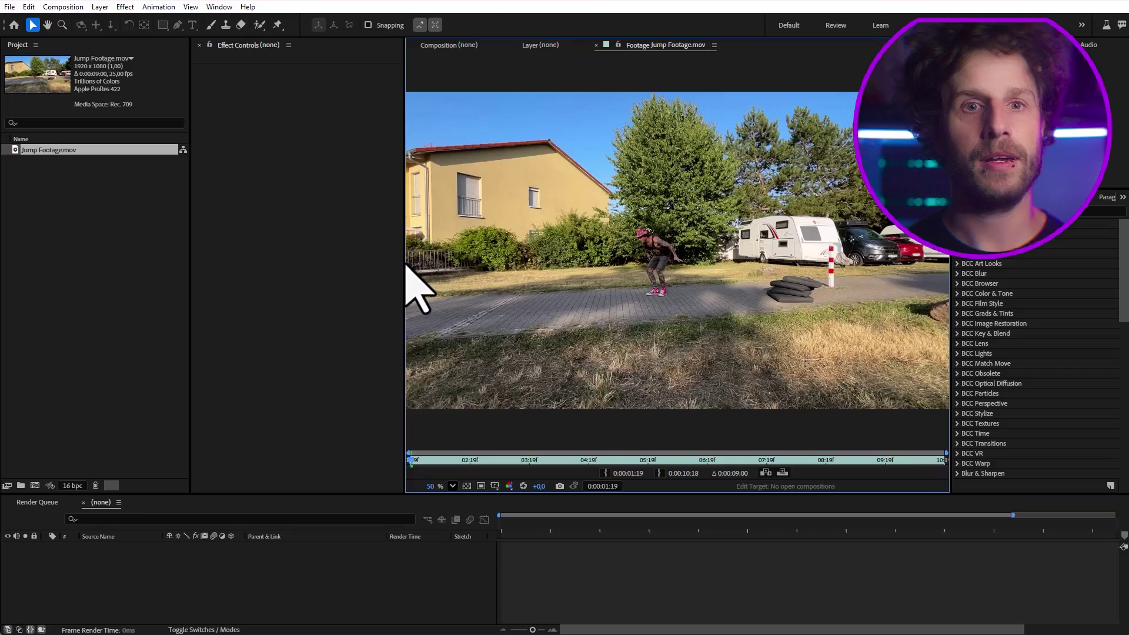
Preview the jump clip and build the Jump Footage composition from it.
left_click_drag(405, 260, 257, 289)
key("space")
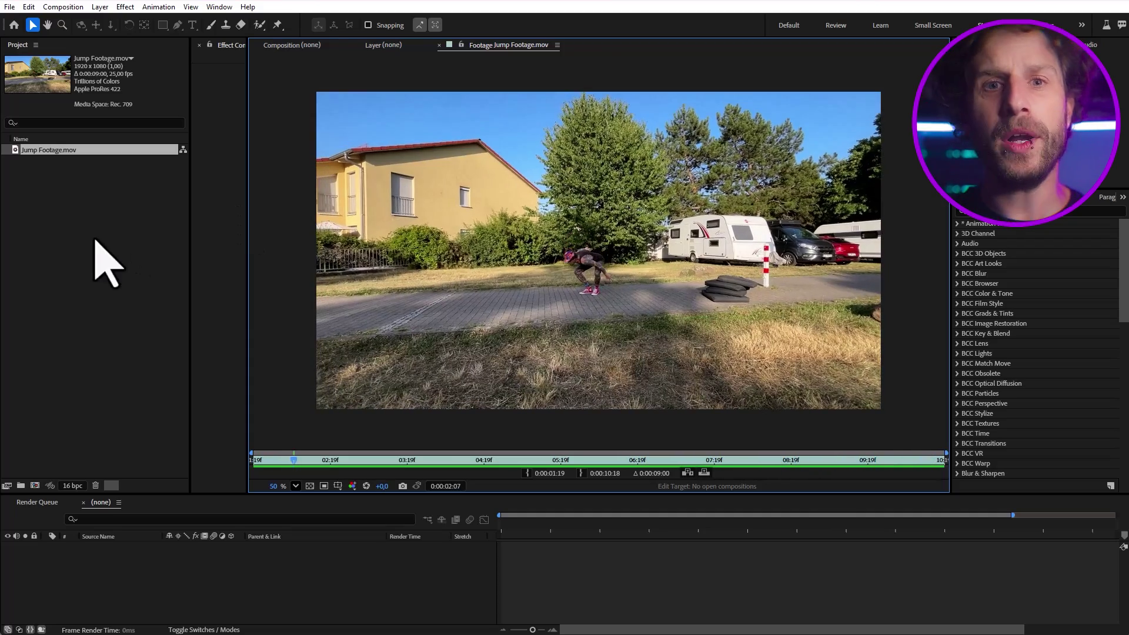
left_click_drag(41, 152, 53, 541)
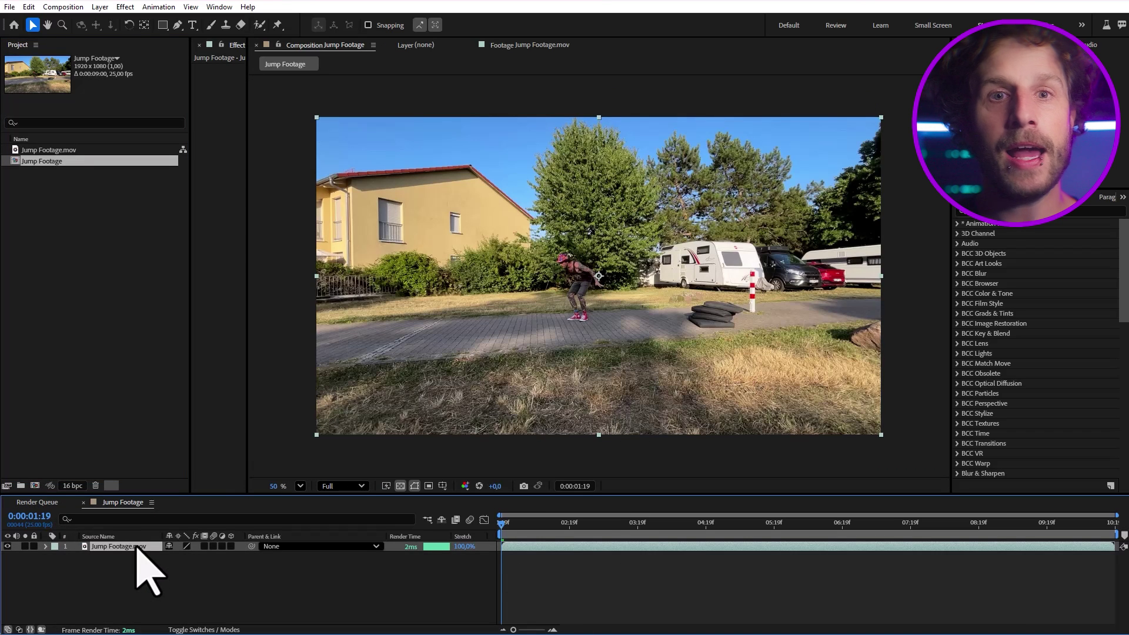
Duplicate the clip layer, name the copies Camera Track and Roto, and search effects for 'camera'.
key("ctrl+d")
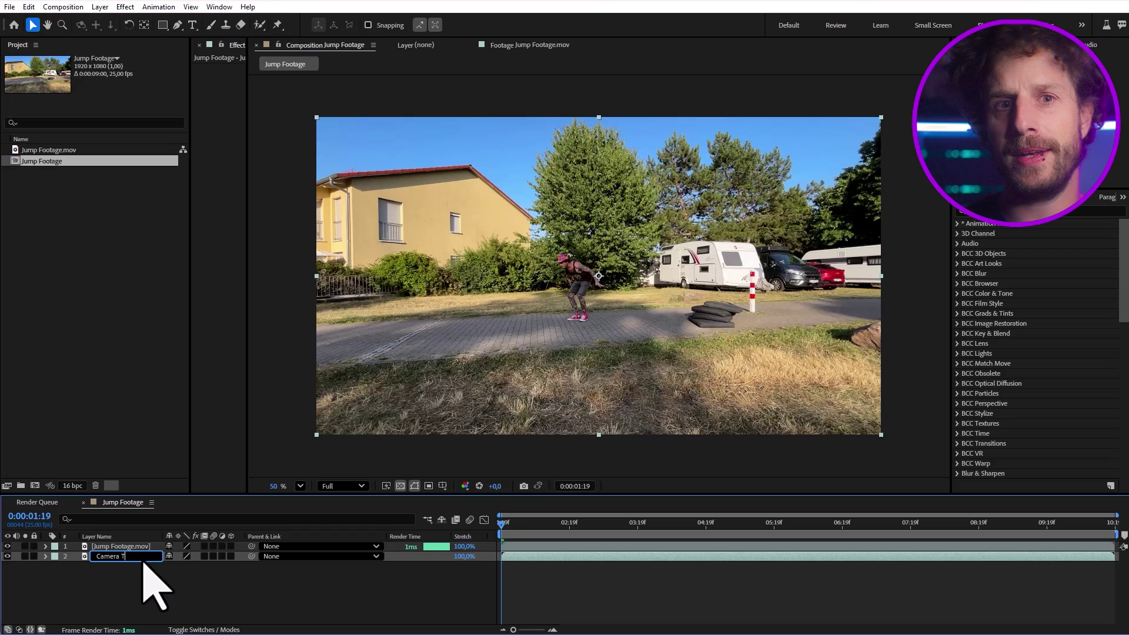
left_click(122, 546)
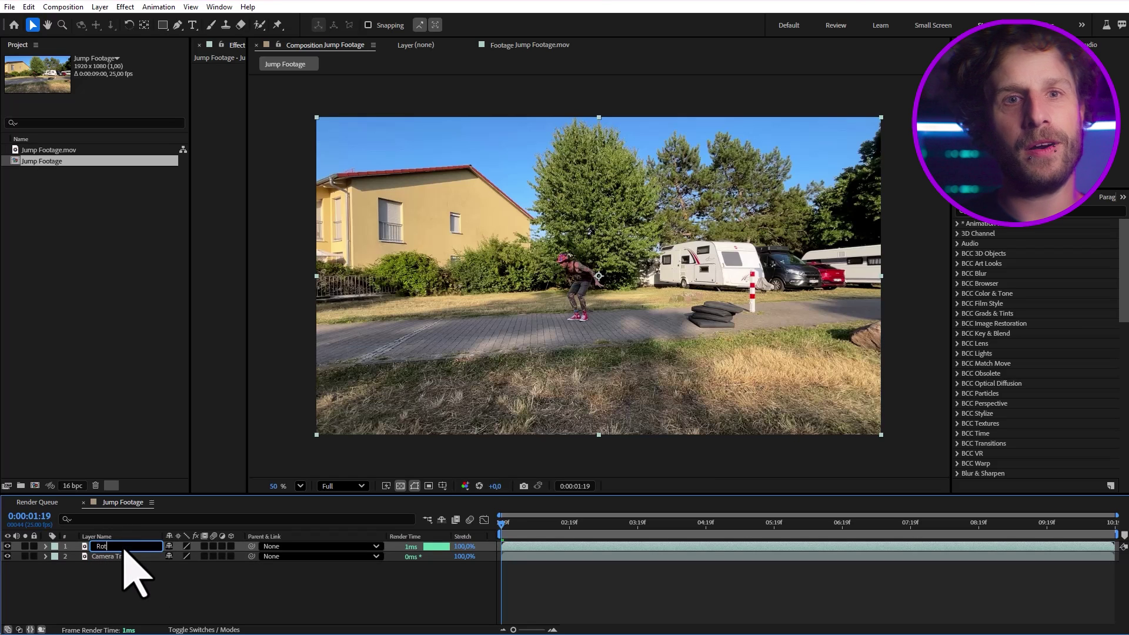
key("Return")
left_click(126, 557)
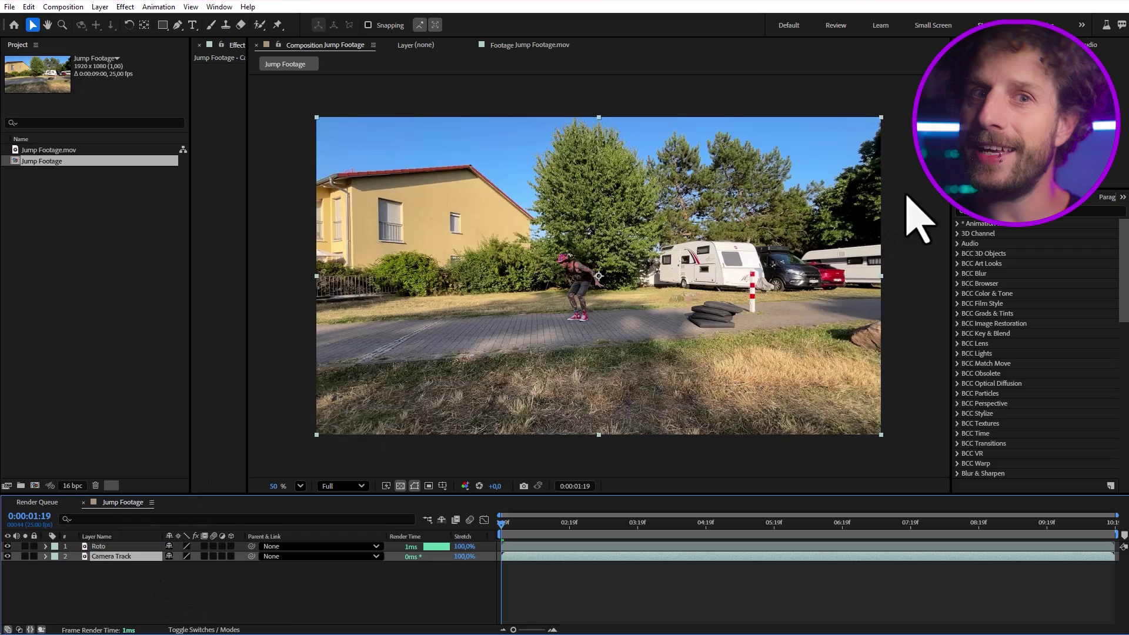
type("camera")
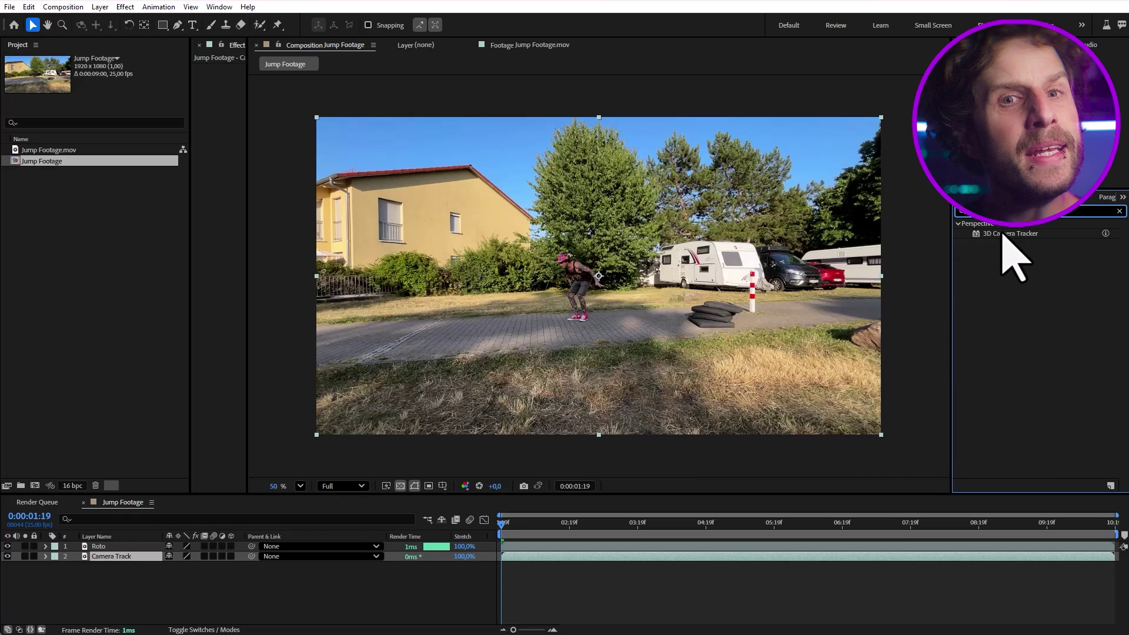
Apply 3D Camera Tracker to Camera Track with Detailed Analysis on, then reselect the Roto layer.
left_click_drag(1003, 234, 735, 556)
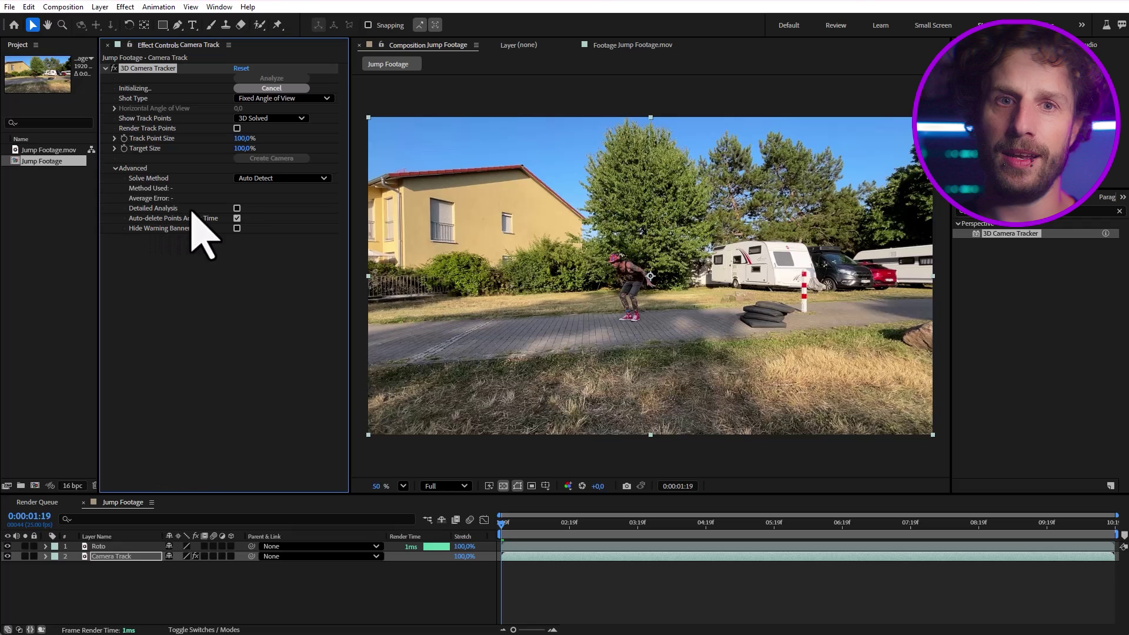
left_click(237, 208)
left_click_drag(351, 294, 277, 302)
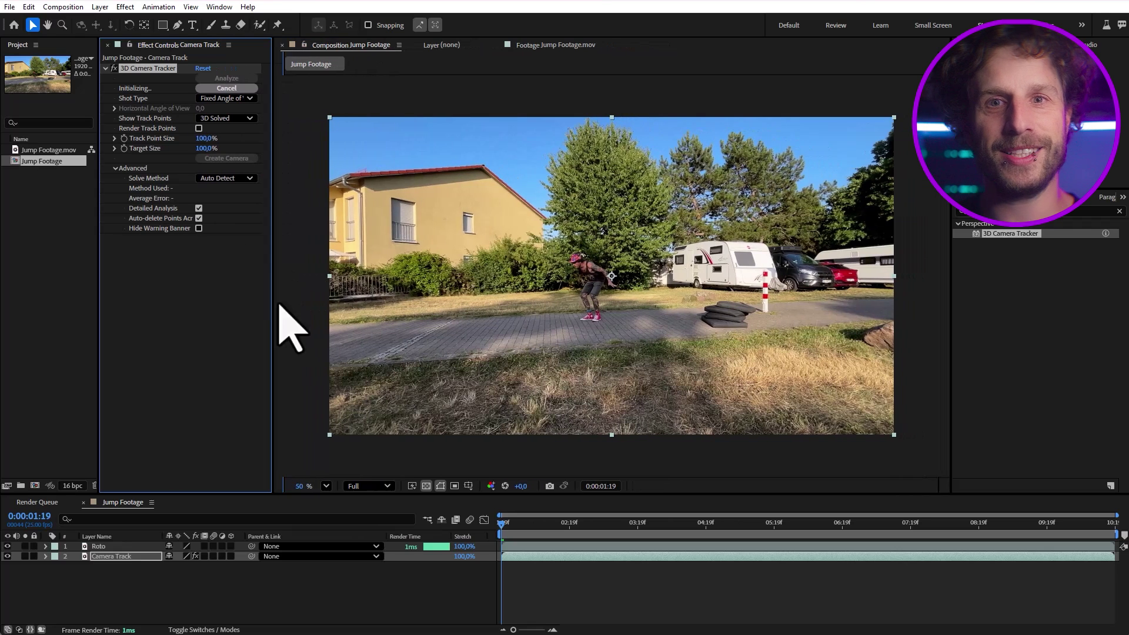
left_click(7, 546)
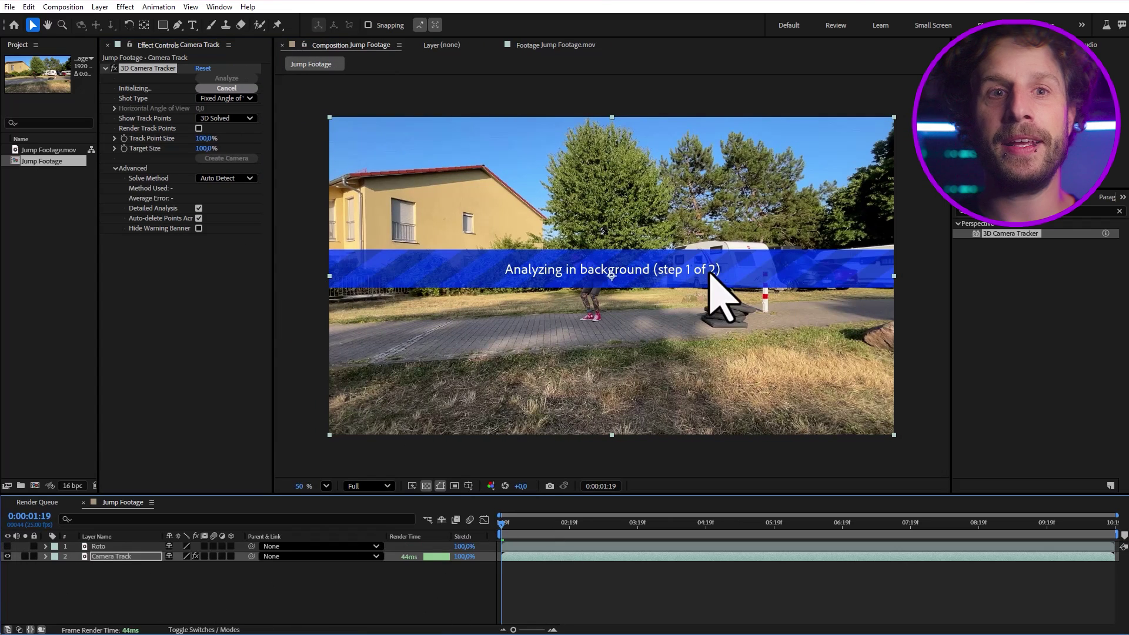
left_click(7, 546)
left_click(116, 546)
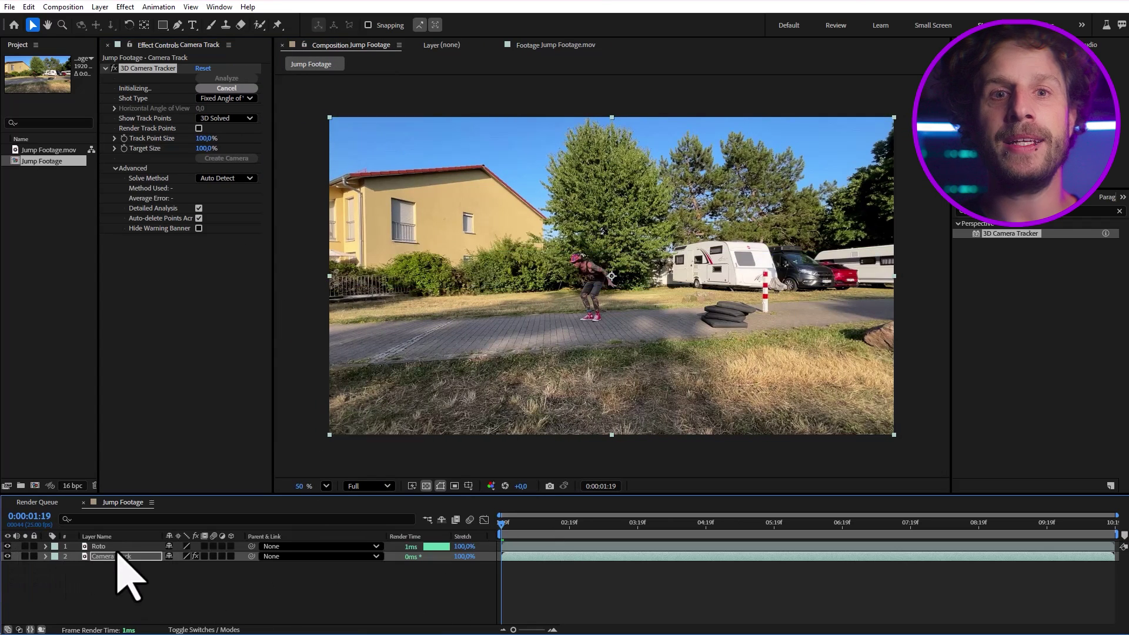
Open the Roto layer in its Layer panel at about 0:00:04:24.
double_click(549, 547)
scroll(693, 239, "up", 2)
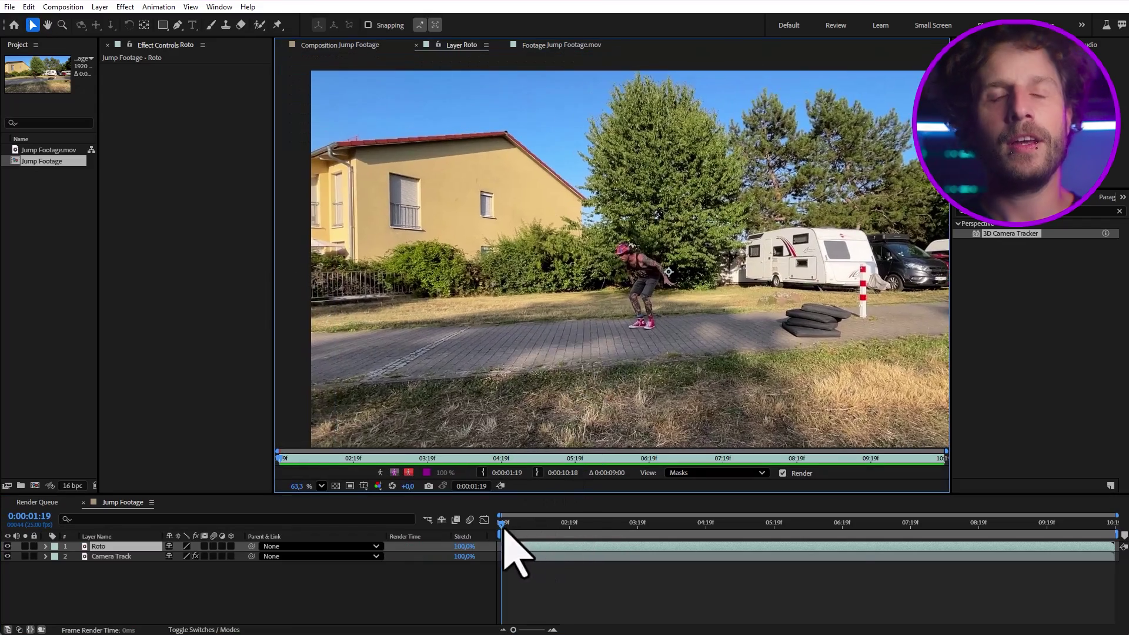
mouse_move(504, 527)
left_mouse_down()
mouse_move(725, 521)
mouse_move(721, 532)
left_mouse_up()
scroll(745, 305, "up", 3)
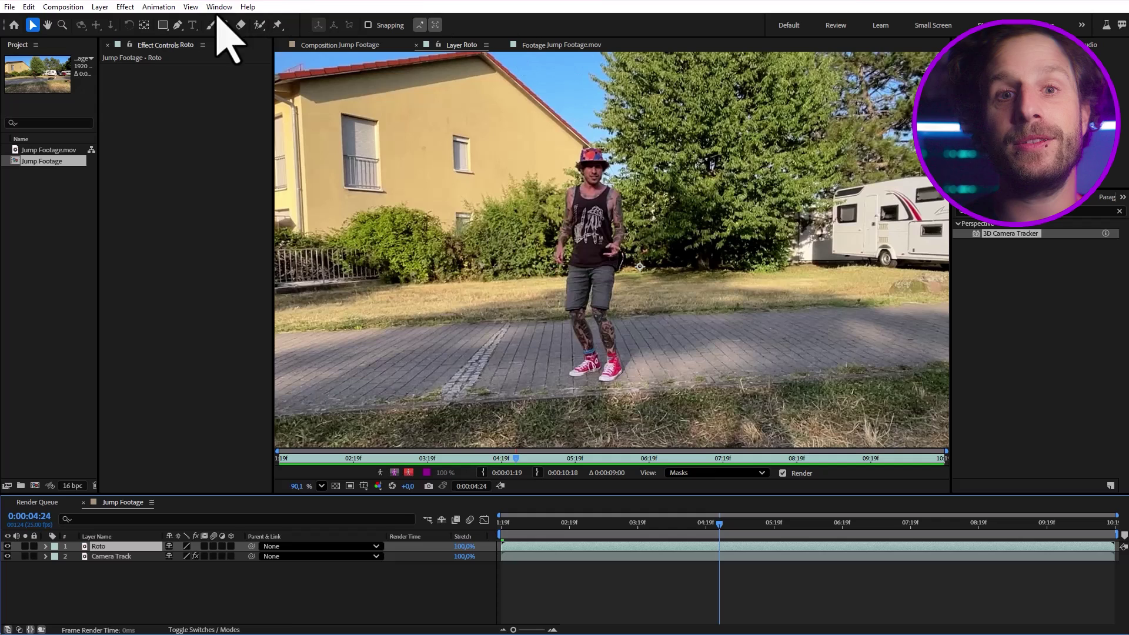
Paint Roto Brush strokes over the hat and face, subtracting the background beside the arm.
left_click(260, 26)
scroll(594, 170, "up", 6)
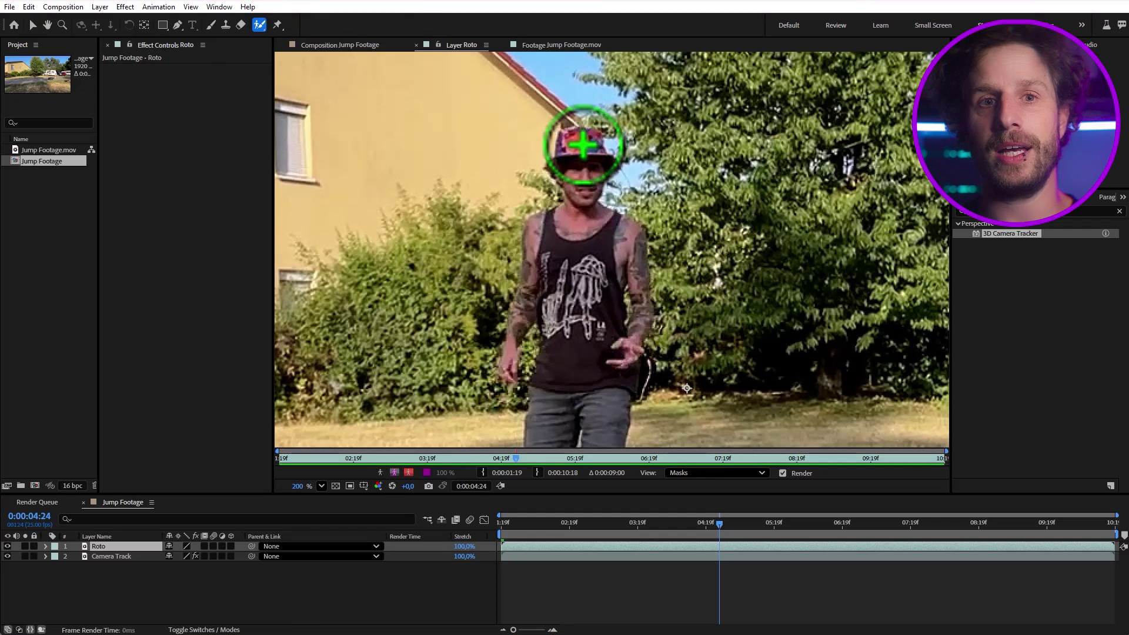
mouse_move(594, 139)
left_mouse_down()
mouse_move(574, 151)
mouse_move(612, 164)
left_mouse_up()
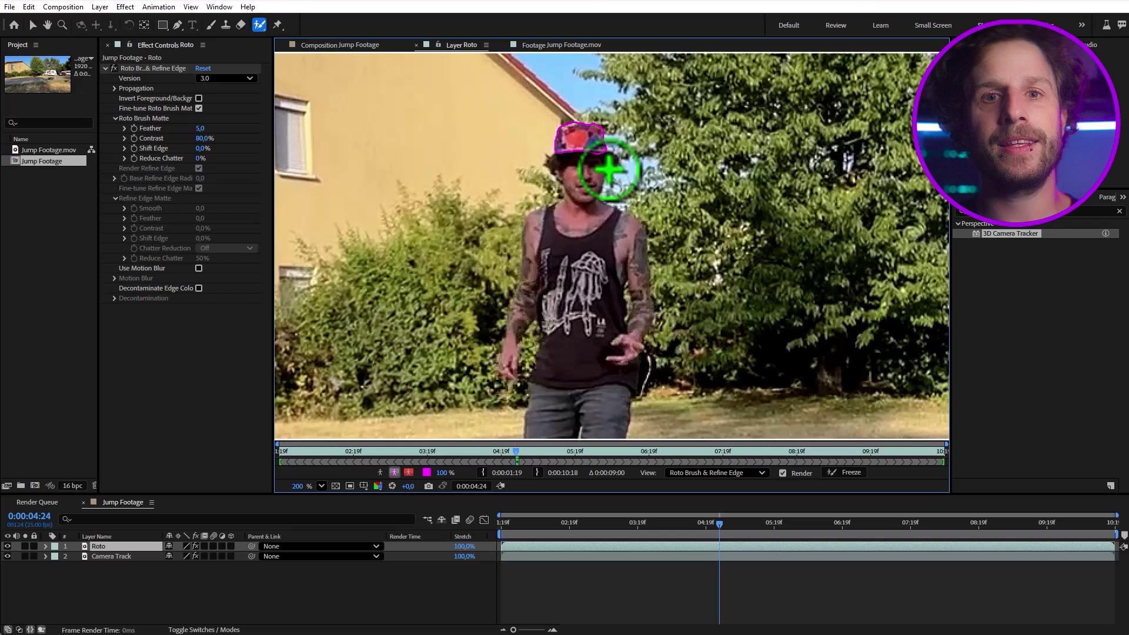
mouse_move(599, 159)
left_mouse_down()
mouse_move(549, 216)
mouse_move(513, 377)
left_mouse_up()
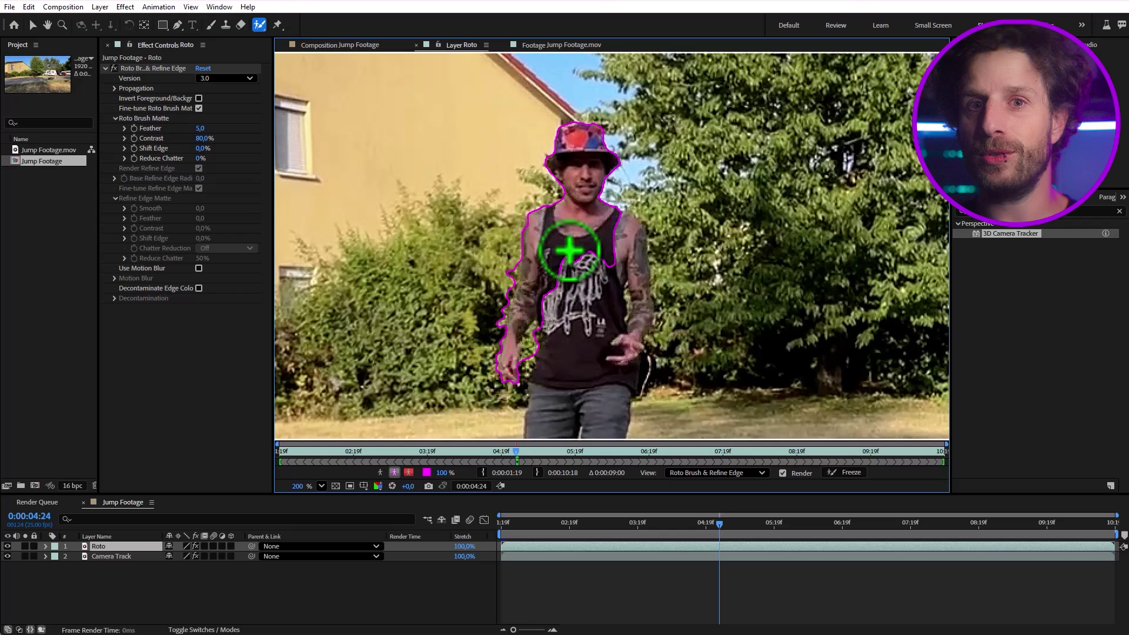
mouse_move(533, 330)
left_mouse_down()
mouse_move(527, 368)
mouse_move(549, 358)
mouse_move(625, 378)
mouse_move(613, 294)
mouse_move(632, 223)
mouse_move(642, 327)
mouse_move(667, 374)
mouse_move(654, 382)
mouse_move(657, 245)
mouse_move(646, 215)
mouse_move(611, 188)
left_mouse_up()
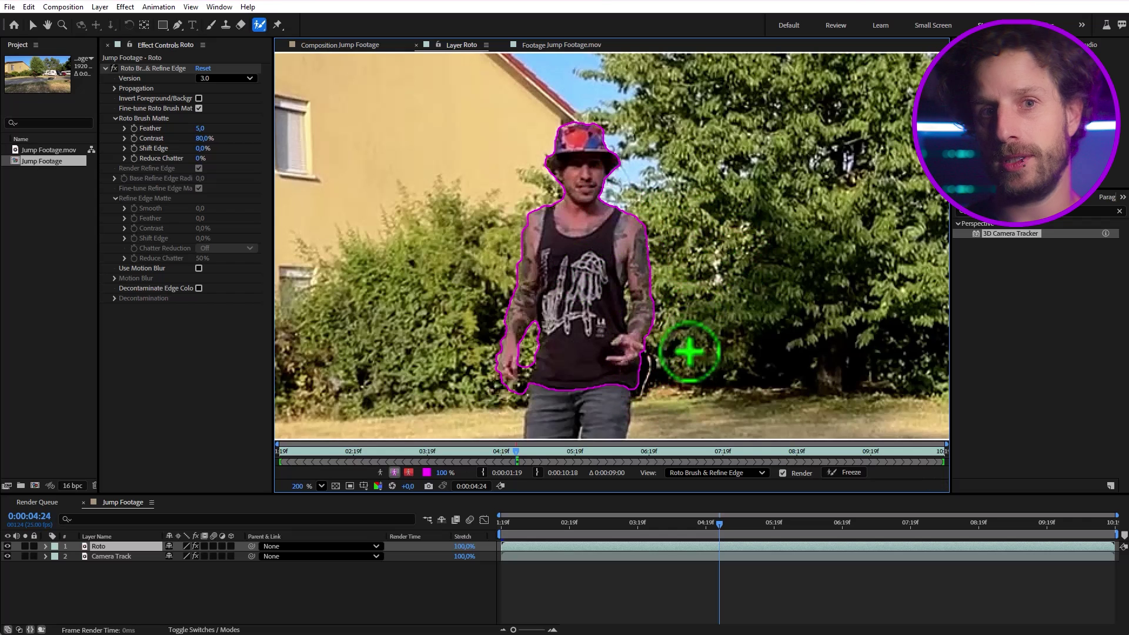
Dismiss the warning message and check the viewer's preview resolution.
scroll(653, 353, "up", 3)
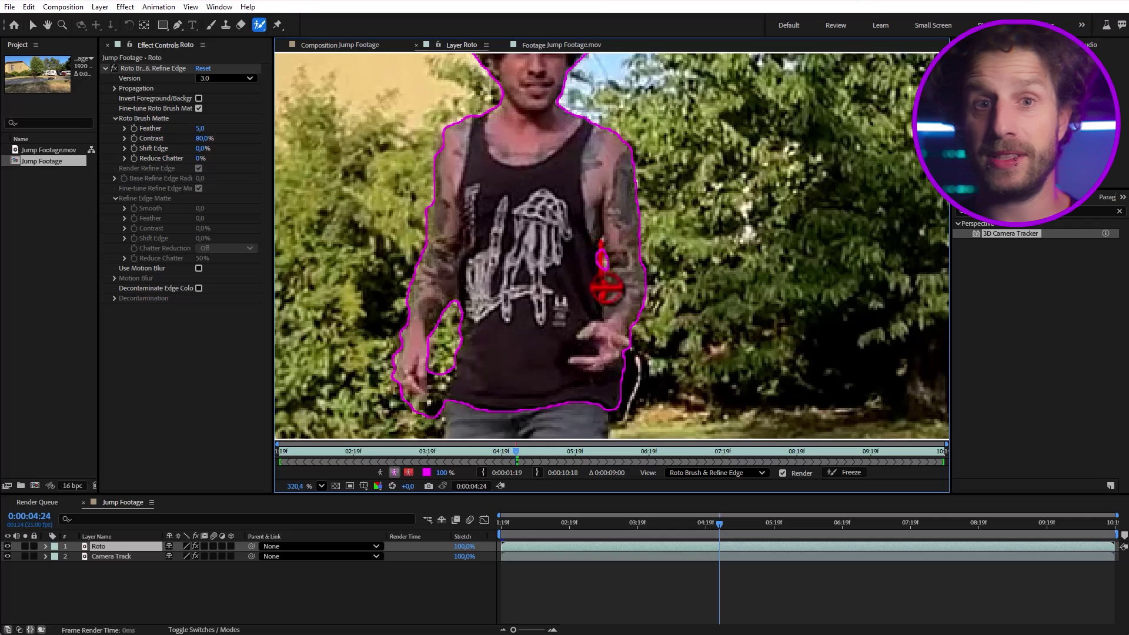
scroll(729, 284, "down", 3)
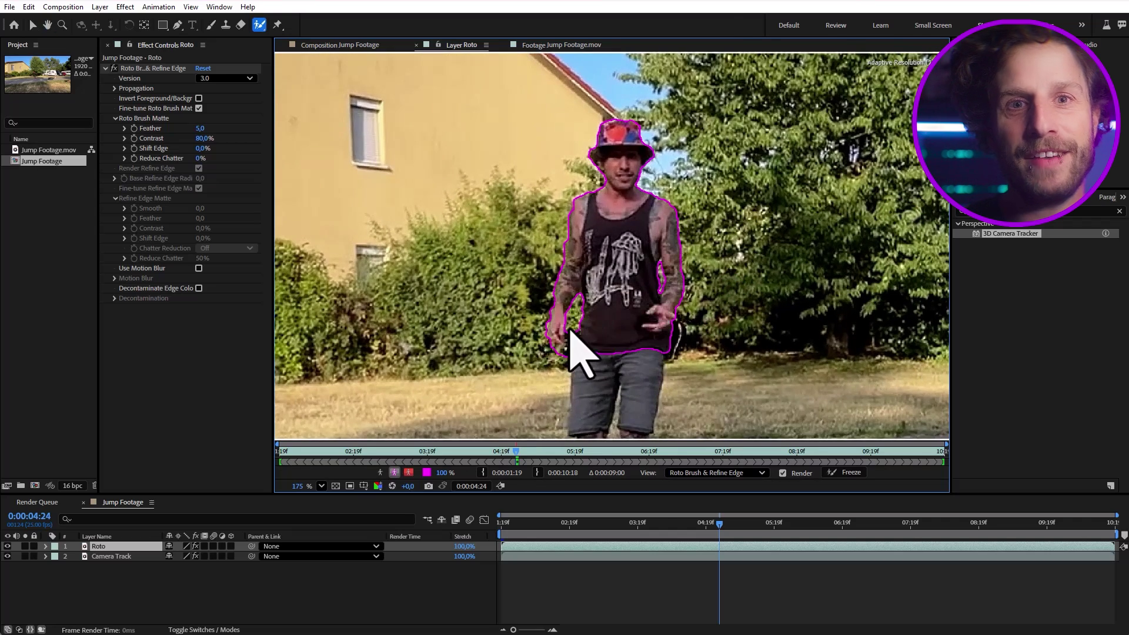
left_click(680, 370)
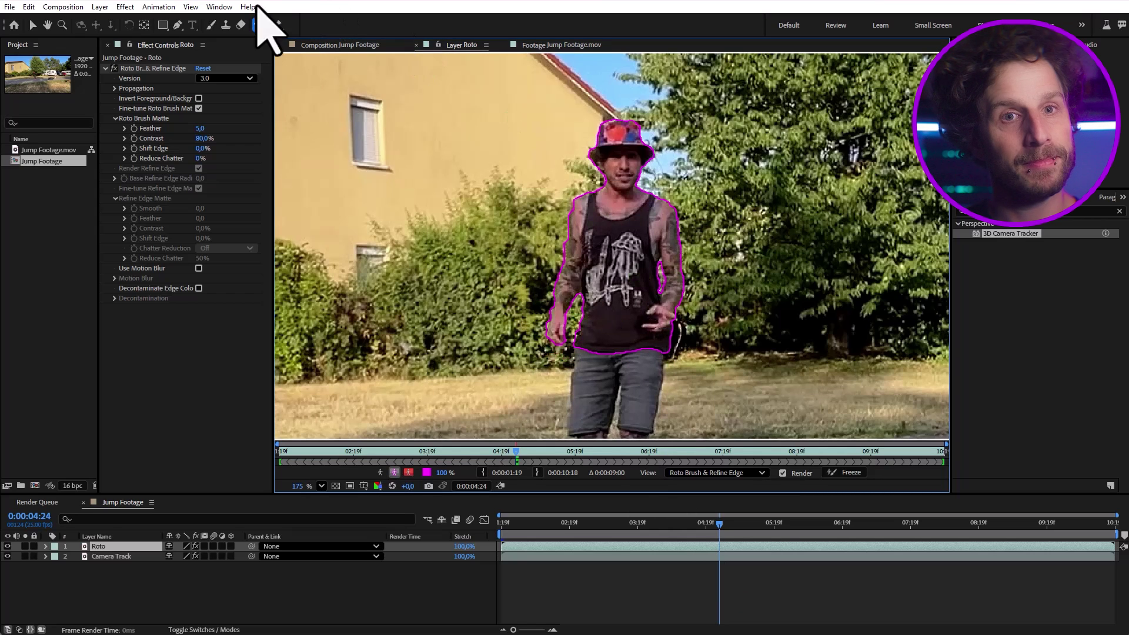
left_click(190, 6)
Pan down to the jumper's legs and add the shorts to the Roto Brush matte.
mouse_move(223, 71)
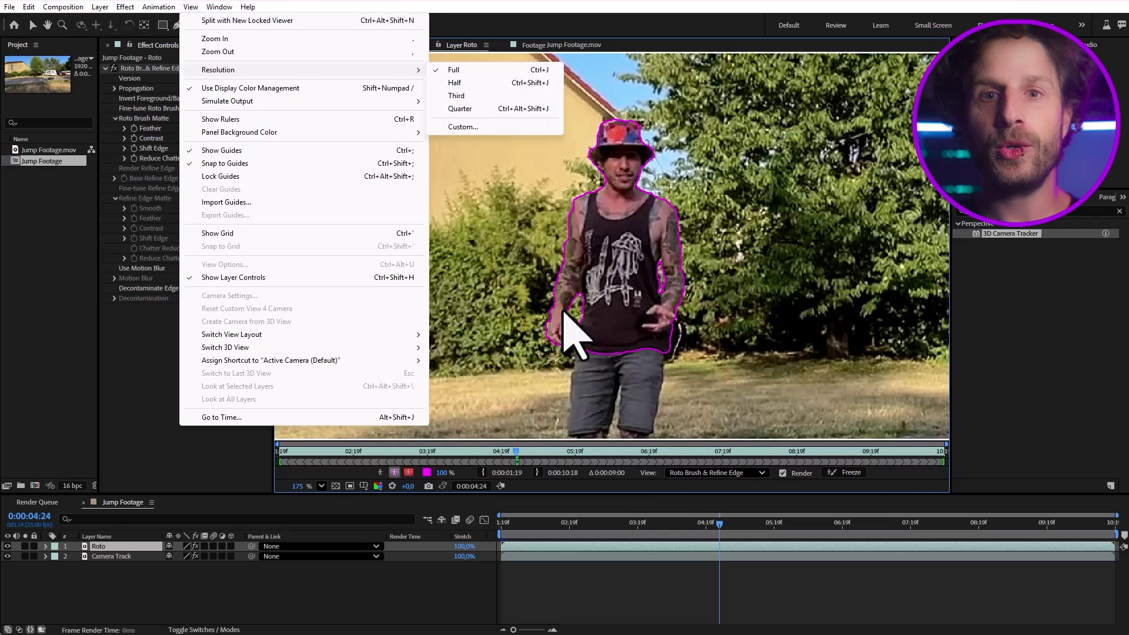
left_click(464, 70)
key("h")
left_click_drag(749, 378, 753, 220)
mouse_move(587, 213)
left_mouse_down()
mouse_move(586, 276)
mouse_move(612, 283)
left_mouse_up()
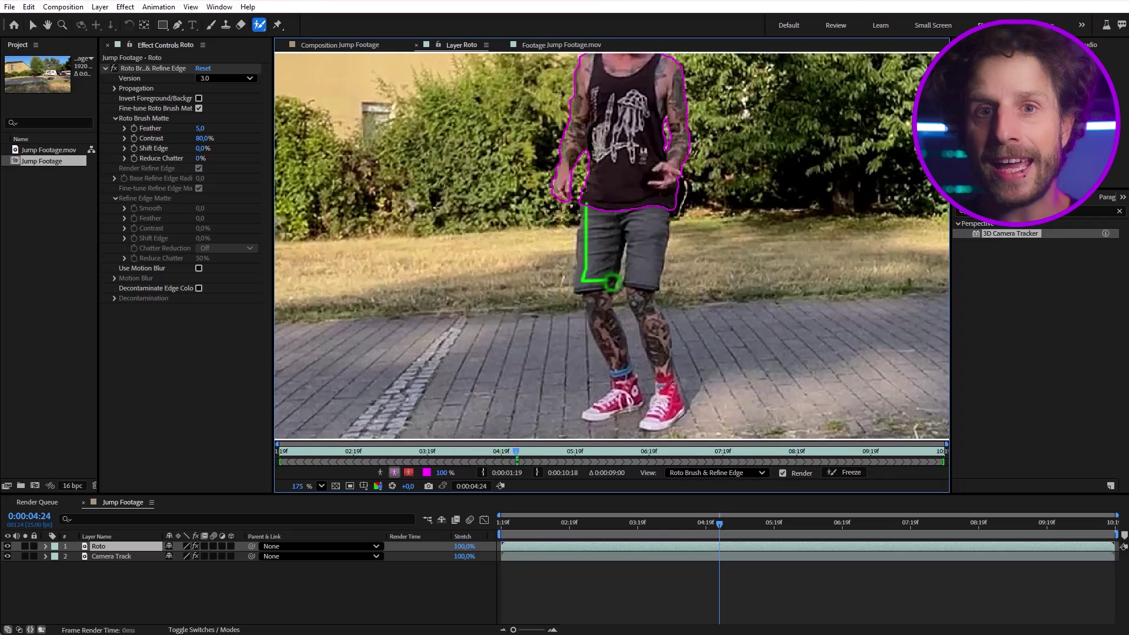
left_click_drag(594, 208, 575, 213)
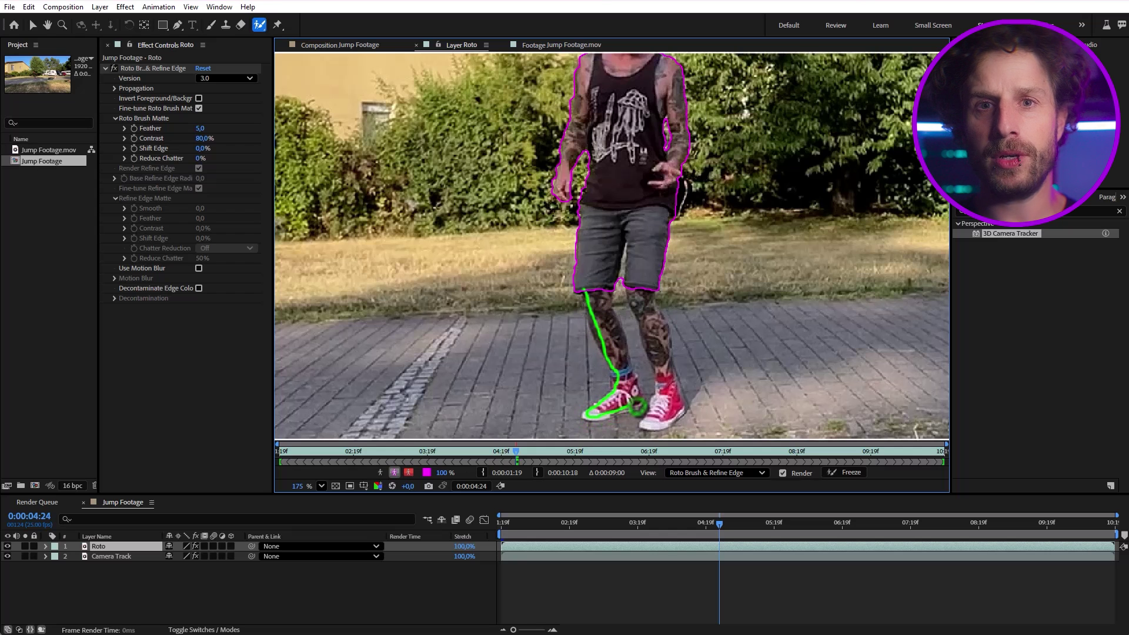
Add both legs and the shoes to the matte, subtracting the gap between the legs.
left_click_drag(612, 318, 614, 267)
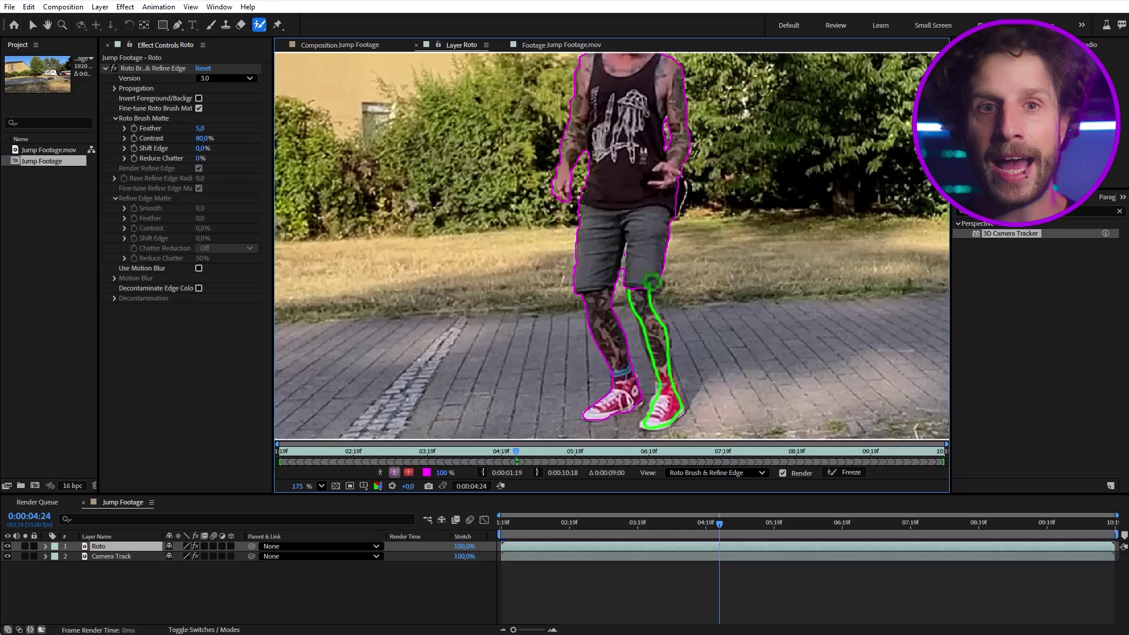
left_click_drag(652, 282, 652, 285)
scroll(635, 272, "up", 6)
mouse_move(599, 110)
left_mouse_down()
mouse_move(585, 138)
mouse_move(584, 303)
left_mouse_up()
scroll(688, 212, "down", 6)
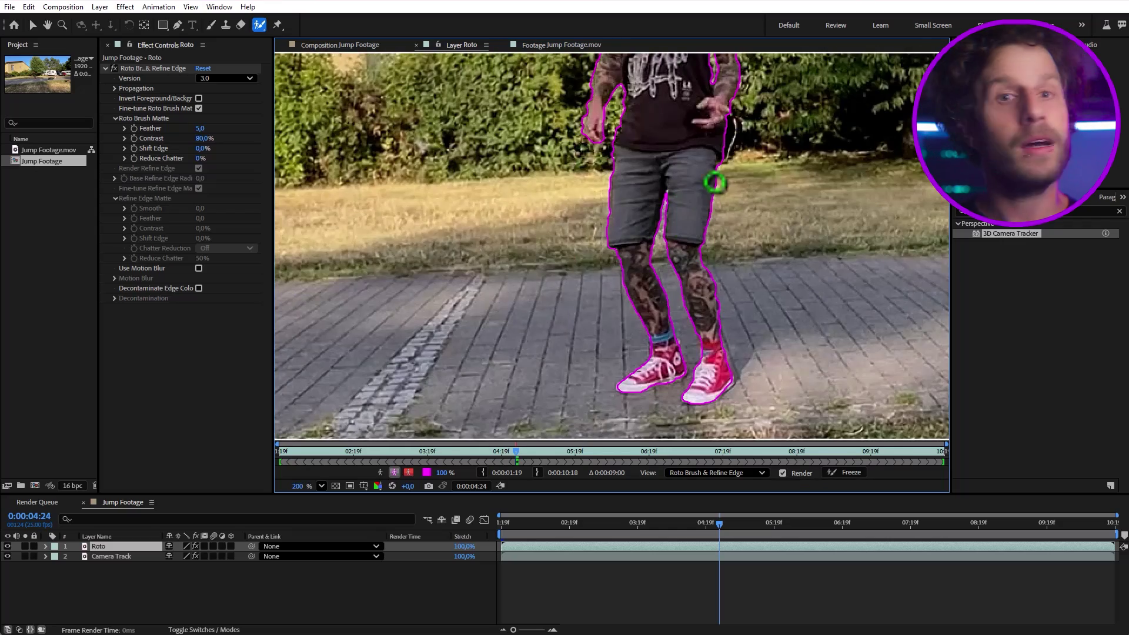
scroll(758, 163, "down", 3)
key("space")
left_click_drag(745, 172, 623, 241)
scroll(585, 364, "down", 2)
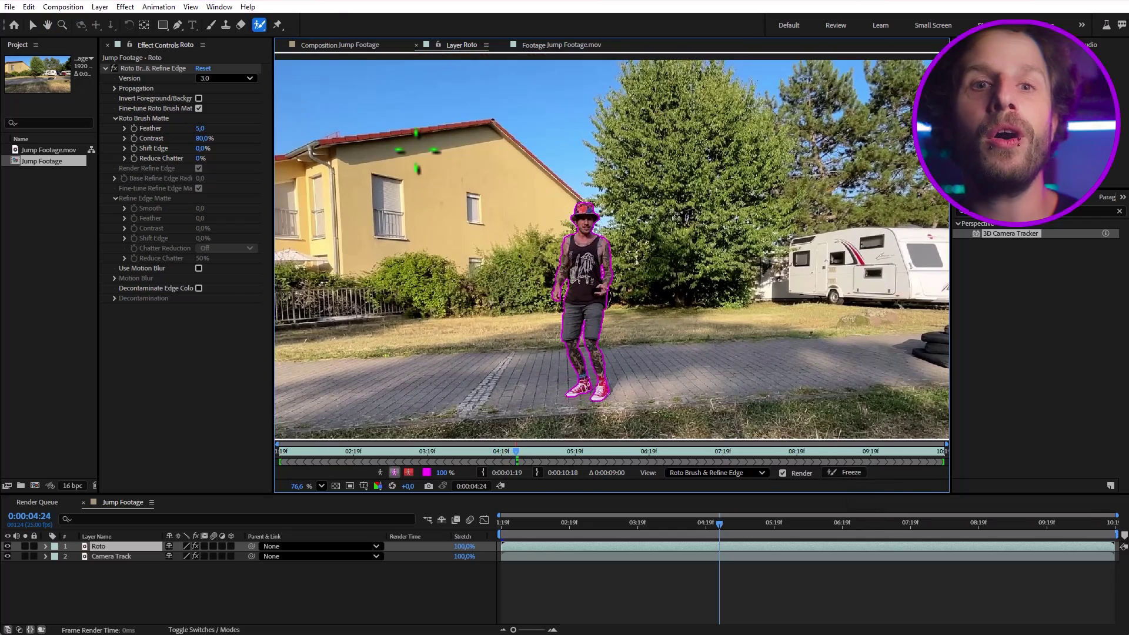
Freeze the Roto Brush matte across all 226 frames, moving the progress window aside.
scroll(611, 247, "down", 1)
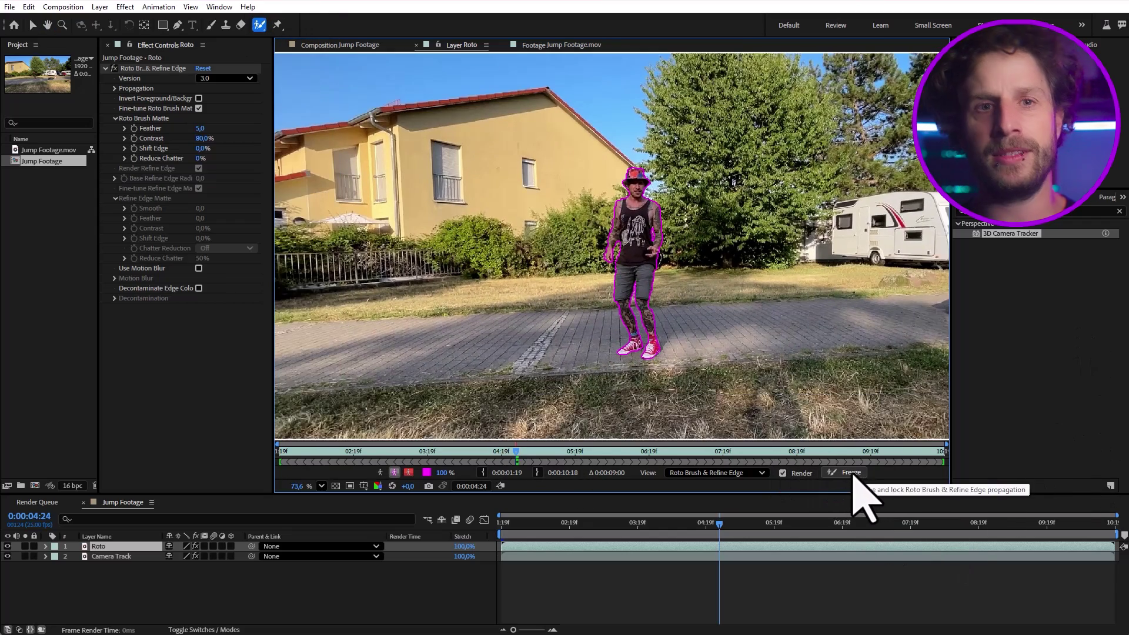
left_click(853, 474)
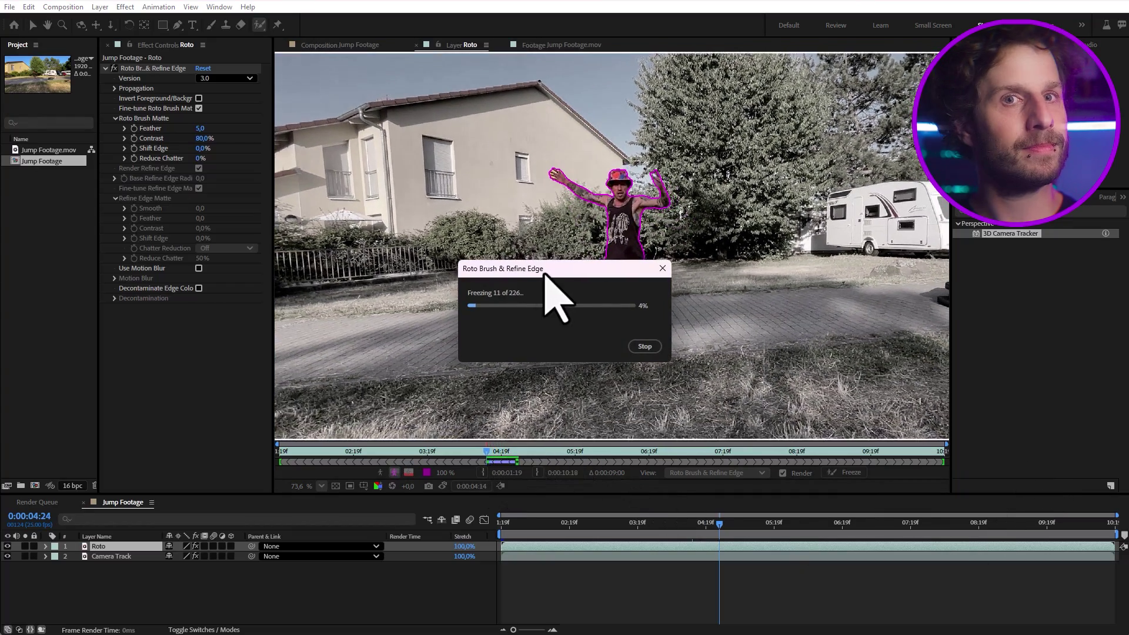
mouse_move(544, 271)
left_mouse_down()
mouse_move(590, 463)
mouse_move(554, 509)
left_mouse_up()
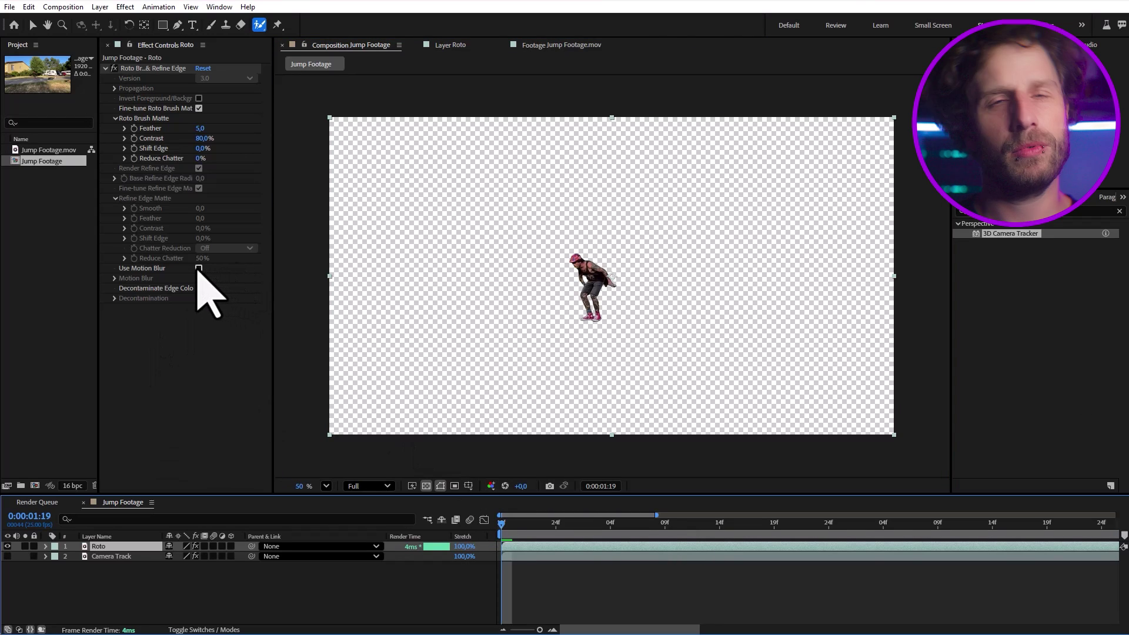
At frame 0:00:02:24, enable Use Motion Blur and Decontaminate Edge Colors on the Roto Brush effect.
key("shift+slash")
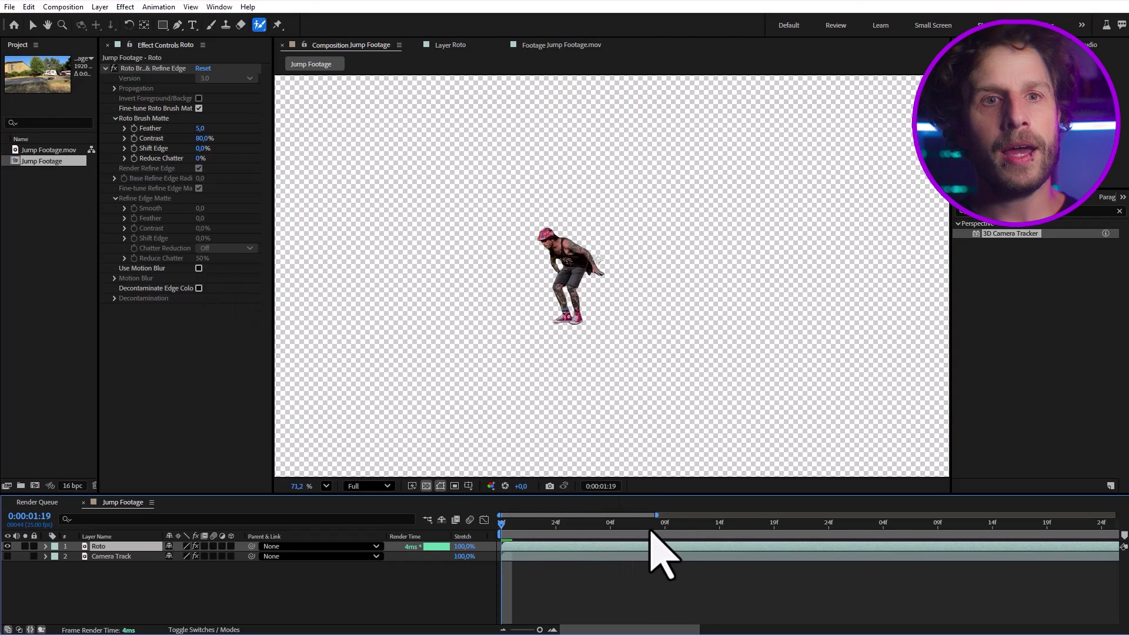
left_click_drag(649, 528, 826, 525)
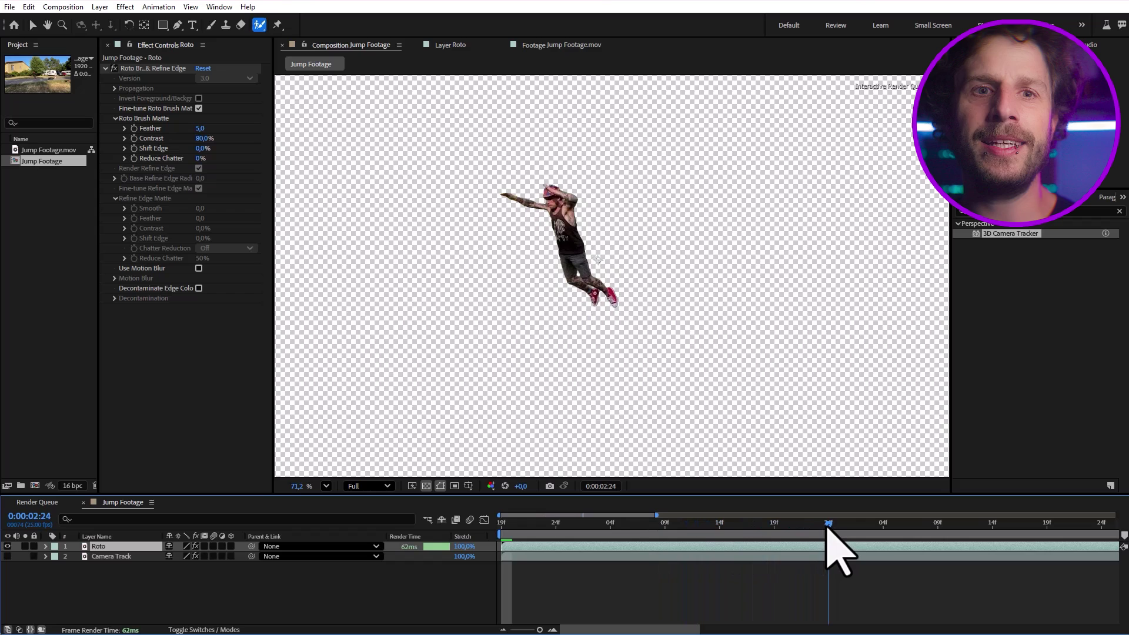
scroll(668, 327, "up", 1)
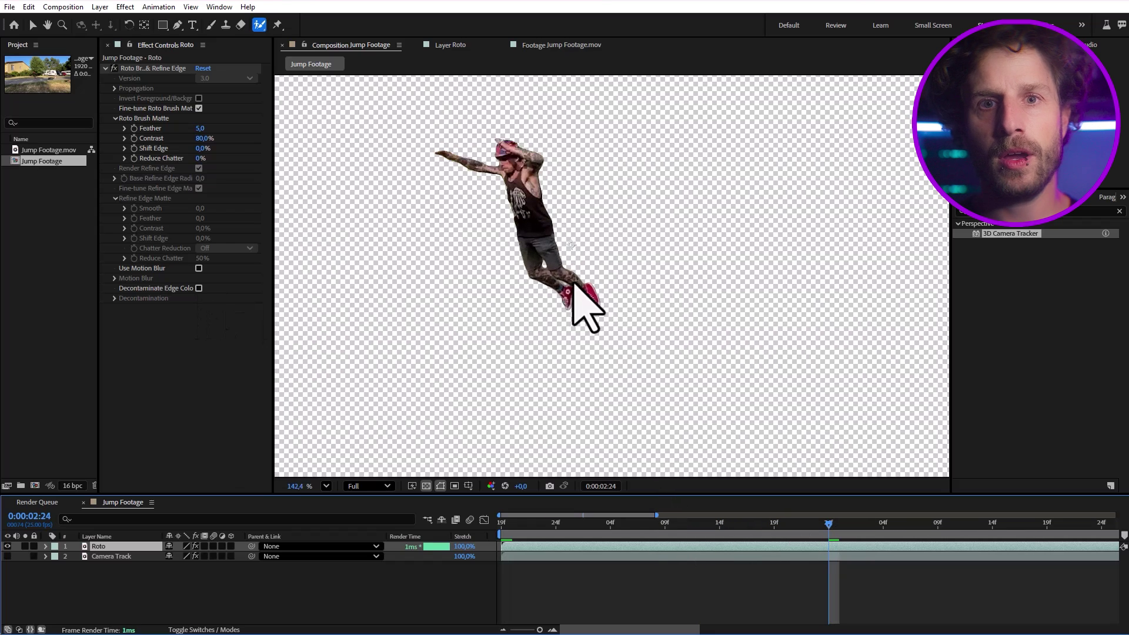
scroll(585, 322, "up", 1)
left_click(199, 268)
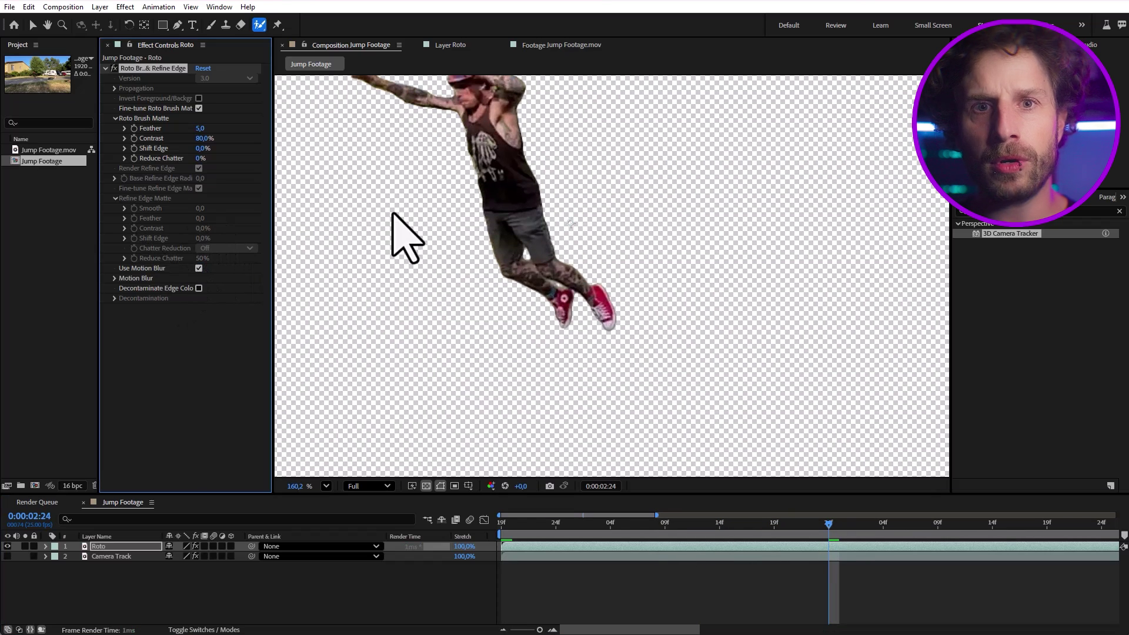
left_click_drag(392, 214, 396, 282)
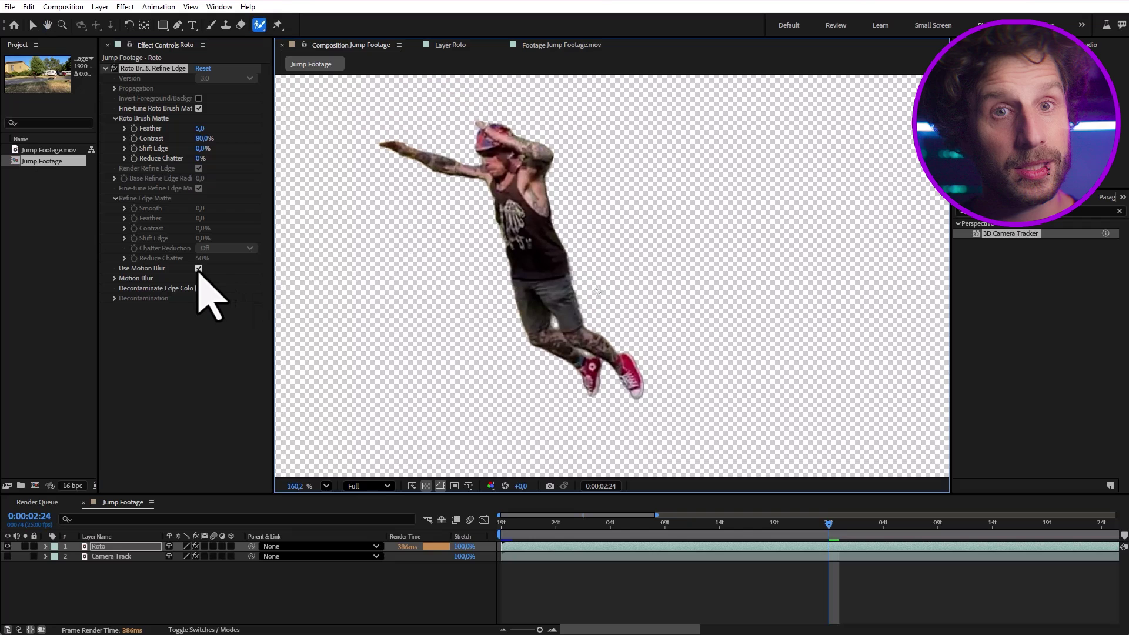
left_click(198, 270)
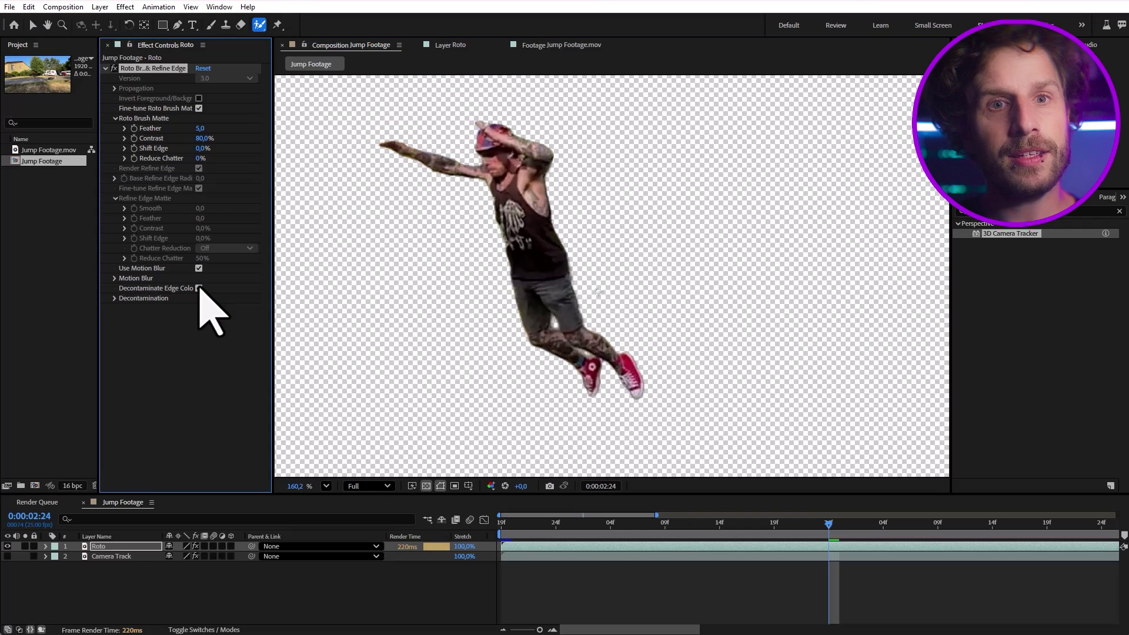
left_click(426, 487)
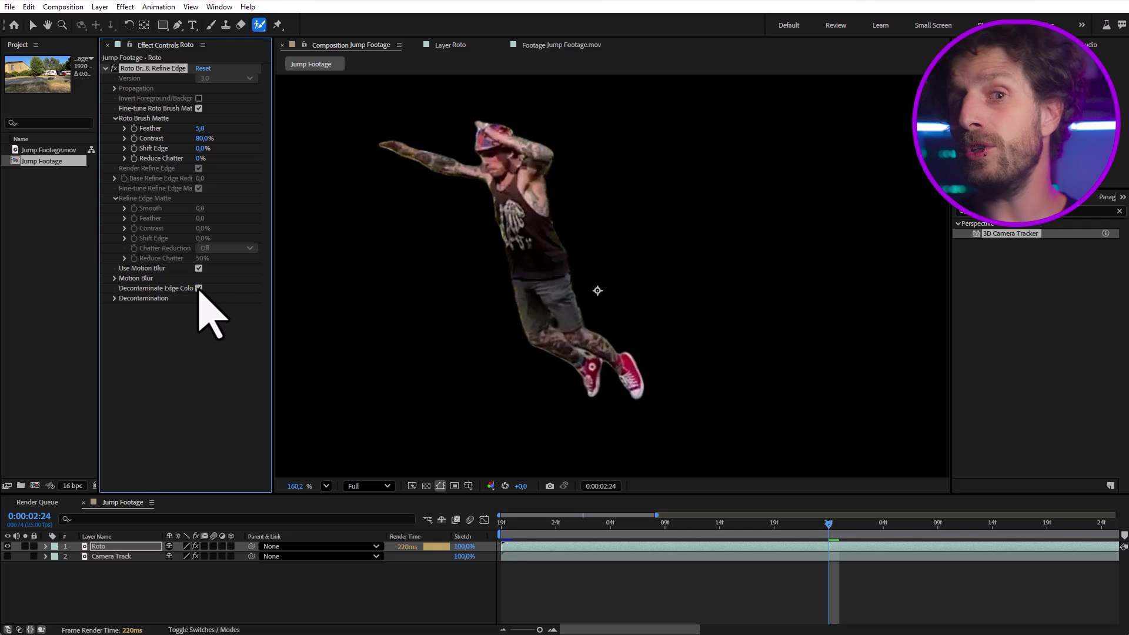
scroll(644, 287, "down", 4)
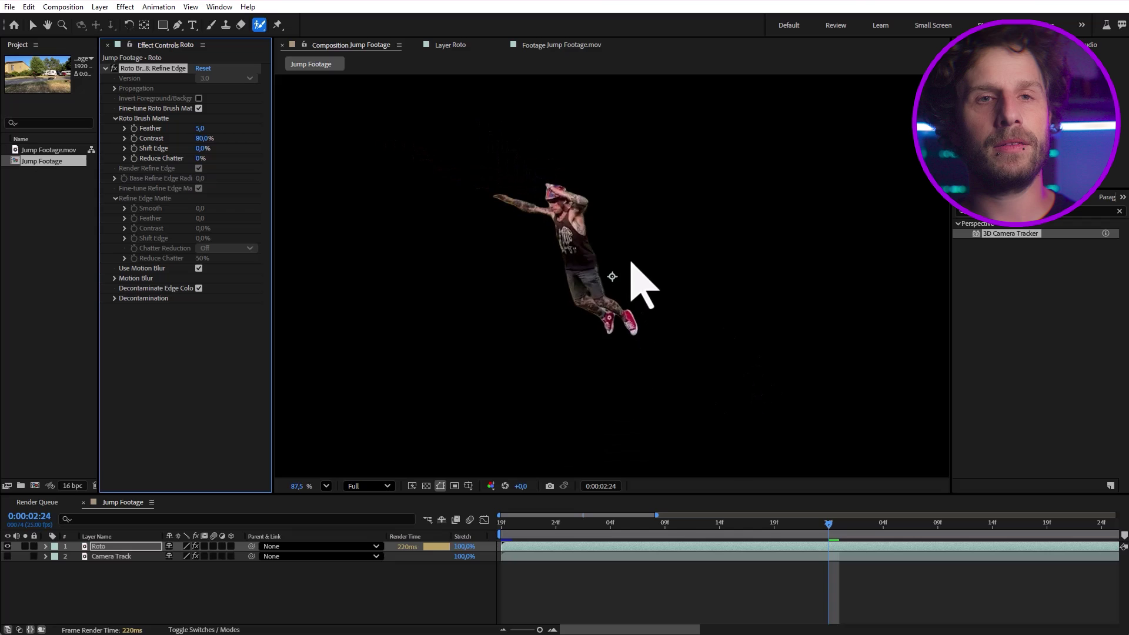
Add the Jump Footage composition to the Render Queue.
left_click(427, 486)
left_click(62, 8)
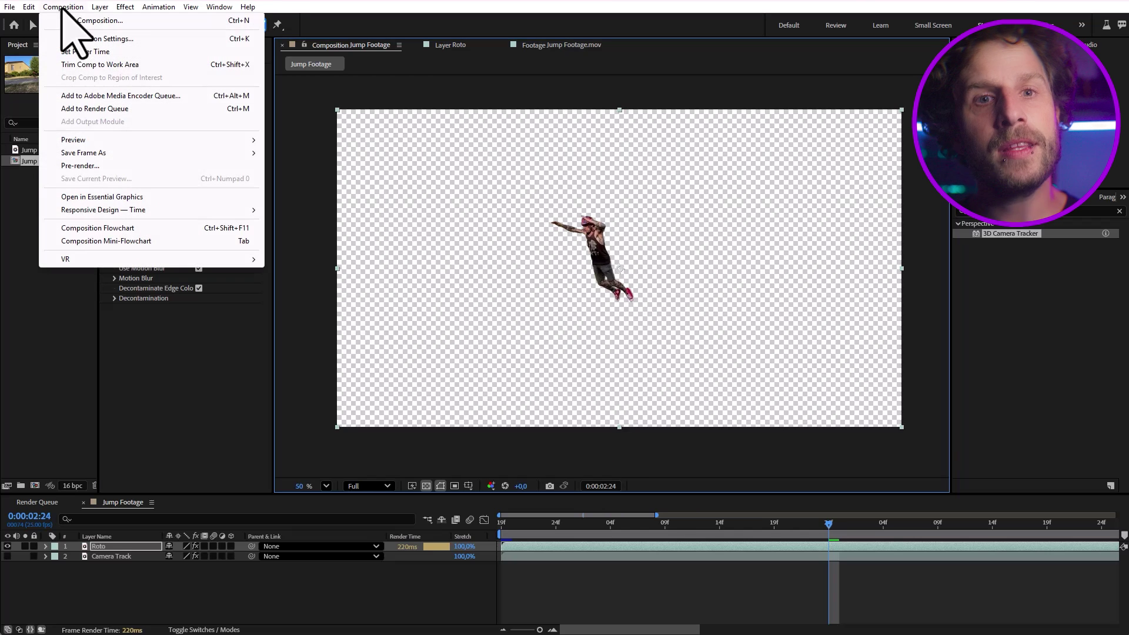
left_click(115, 109)
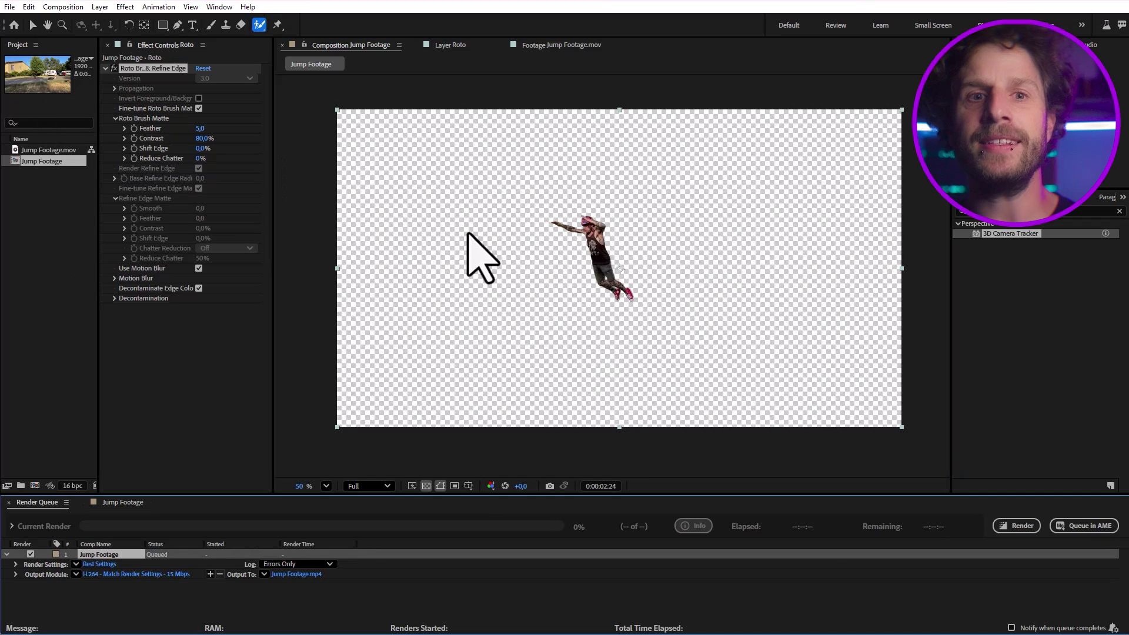
left_click(115, 574)
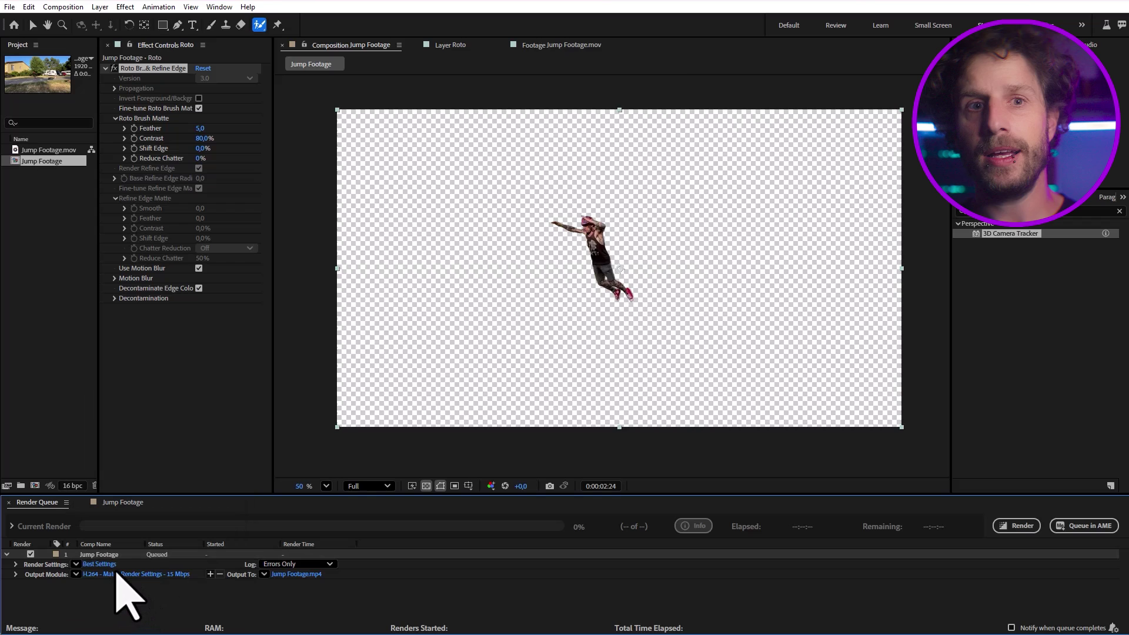
Set the output module to QuickTime, Apple ProRes 4444, with RGB + Alpha channels.
left_click(518, 135)
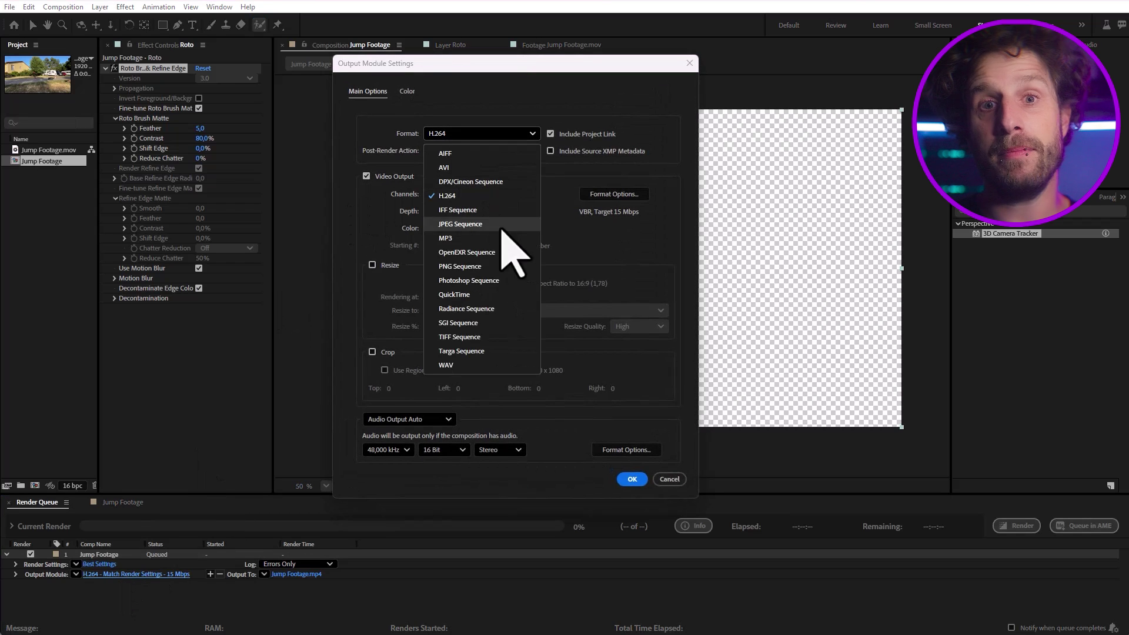
left_click(464, 295)
left_click(635, 194)
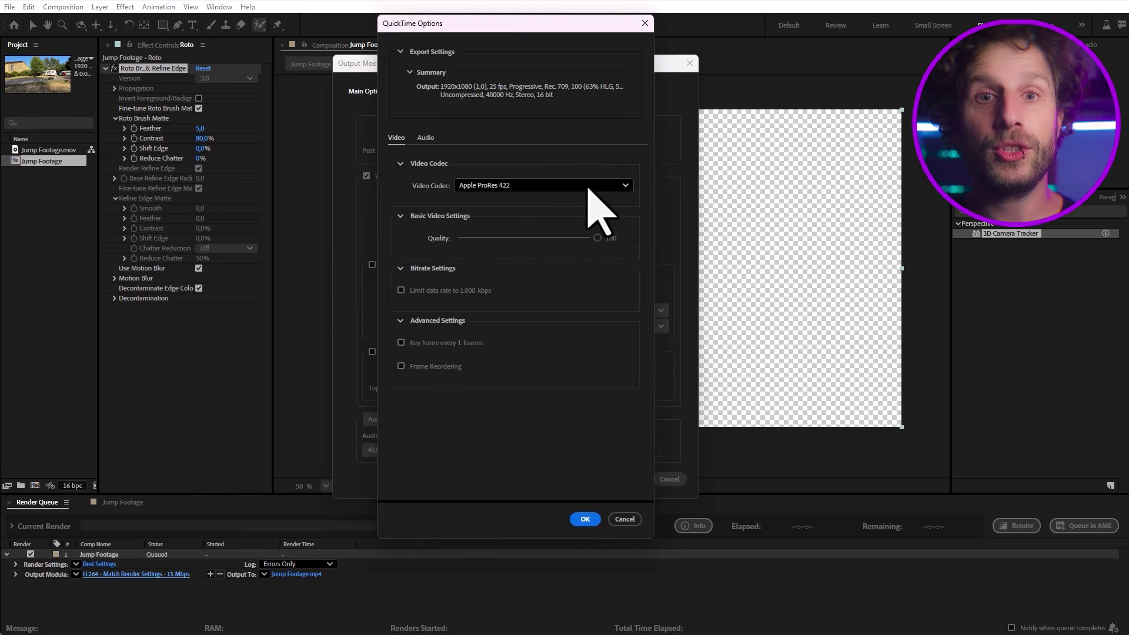
left_click(556, 185)
left_click(532, 276)
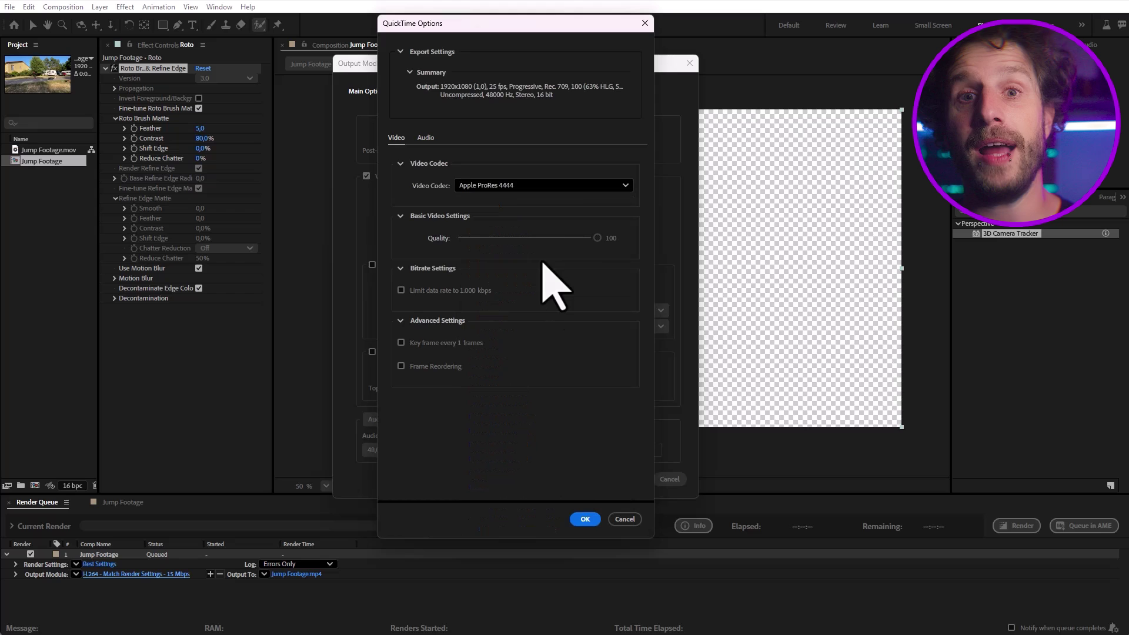
left_click(585, 519)
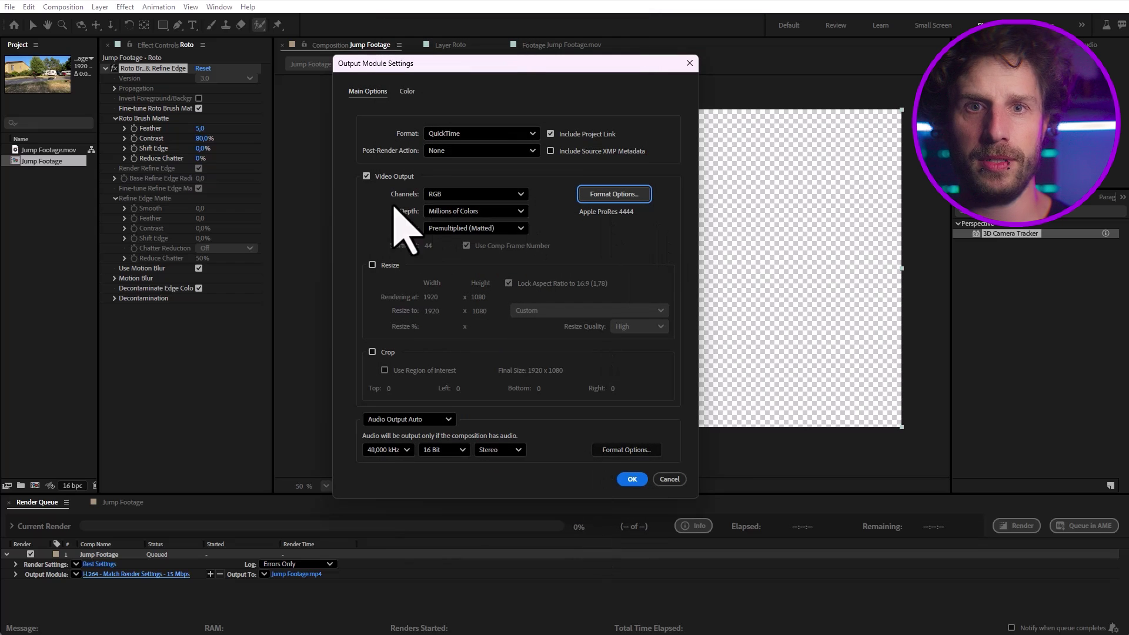
left_click(467, 195)
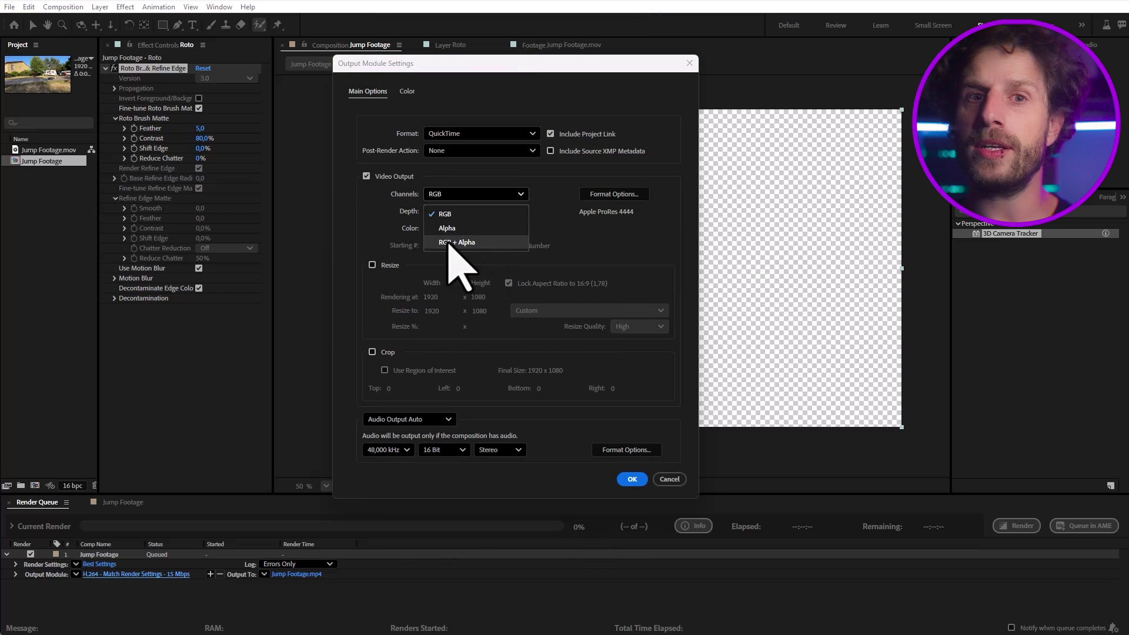
left_click(466, 242)
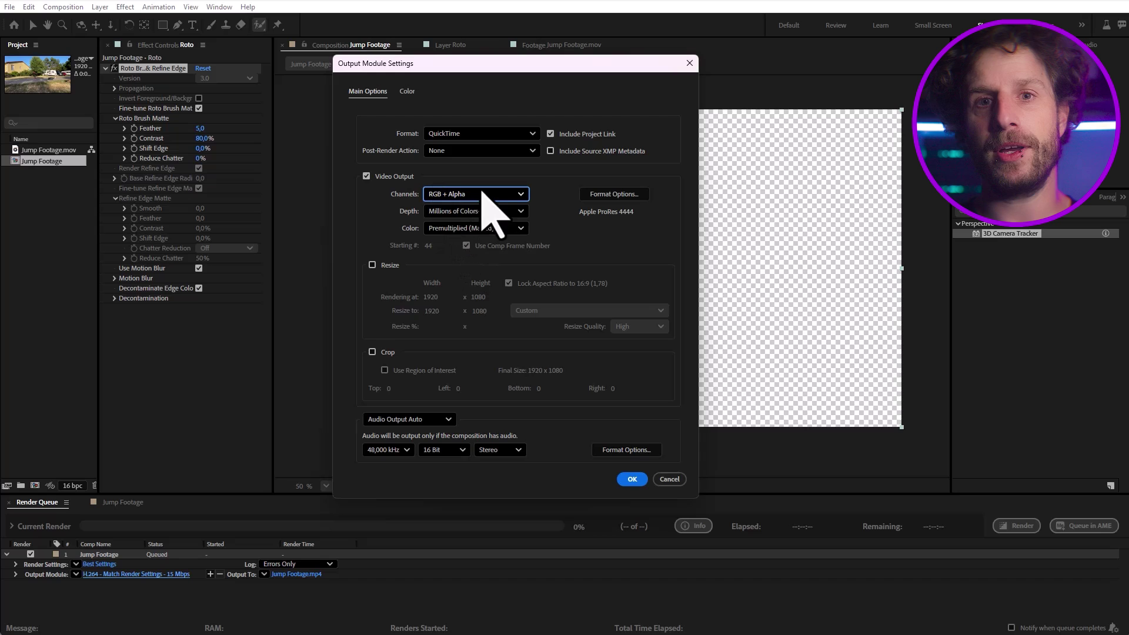
left_click(632, 478)
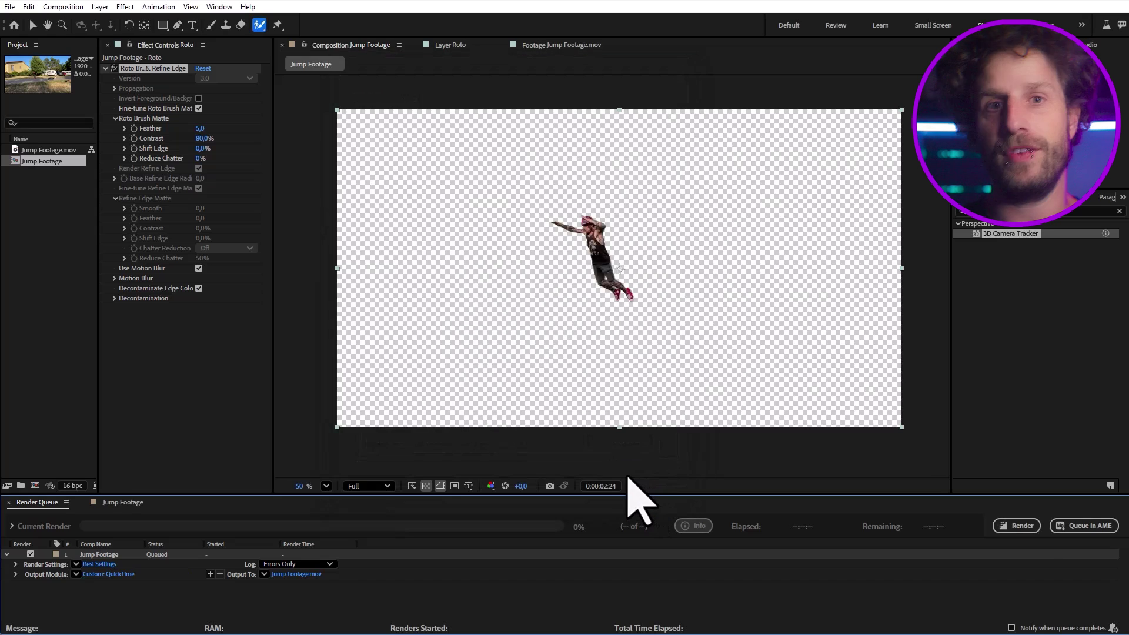
Render, add Roto_Alpha.mov as the top layer, and delete the original Roto layer.
left_click(1021, 526)
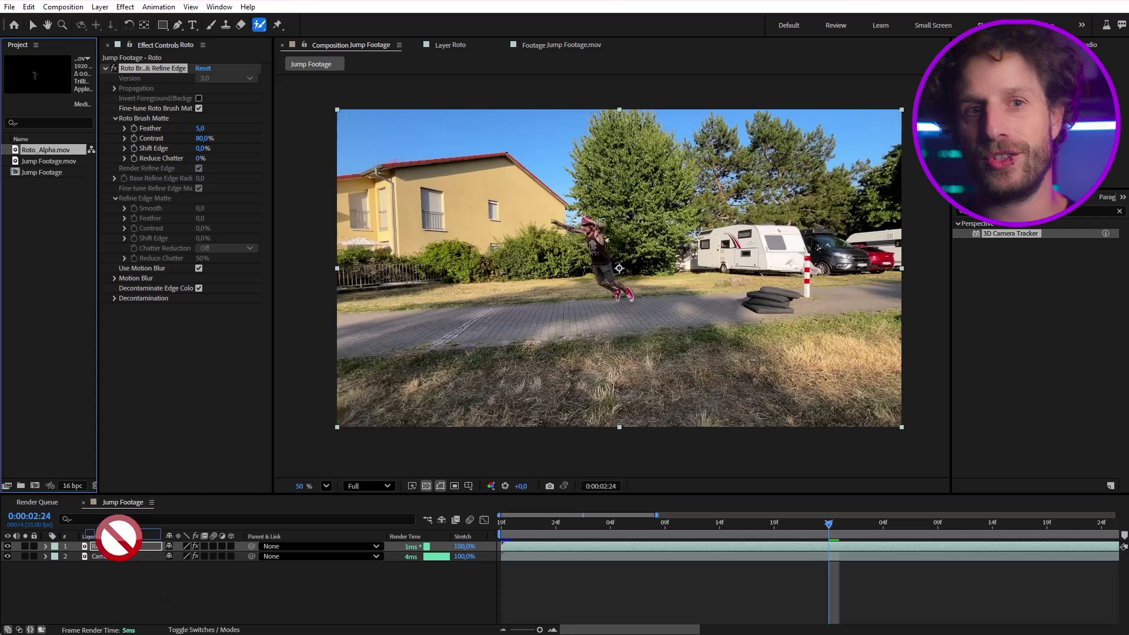
left_click_drag(113, 535, 122, 575)
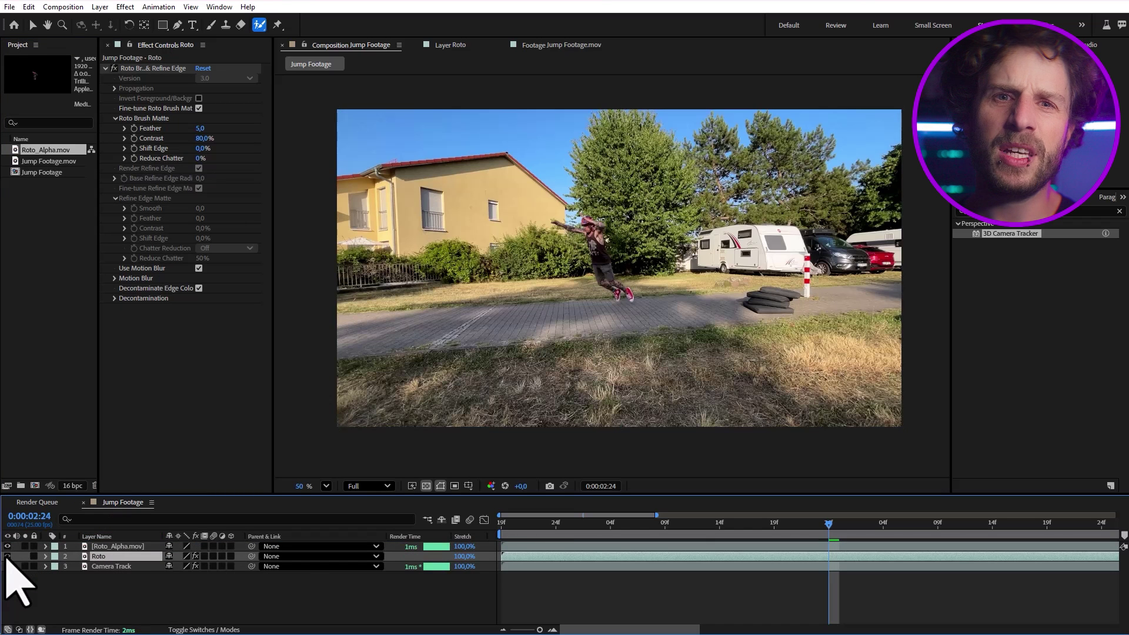
key("Delete")
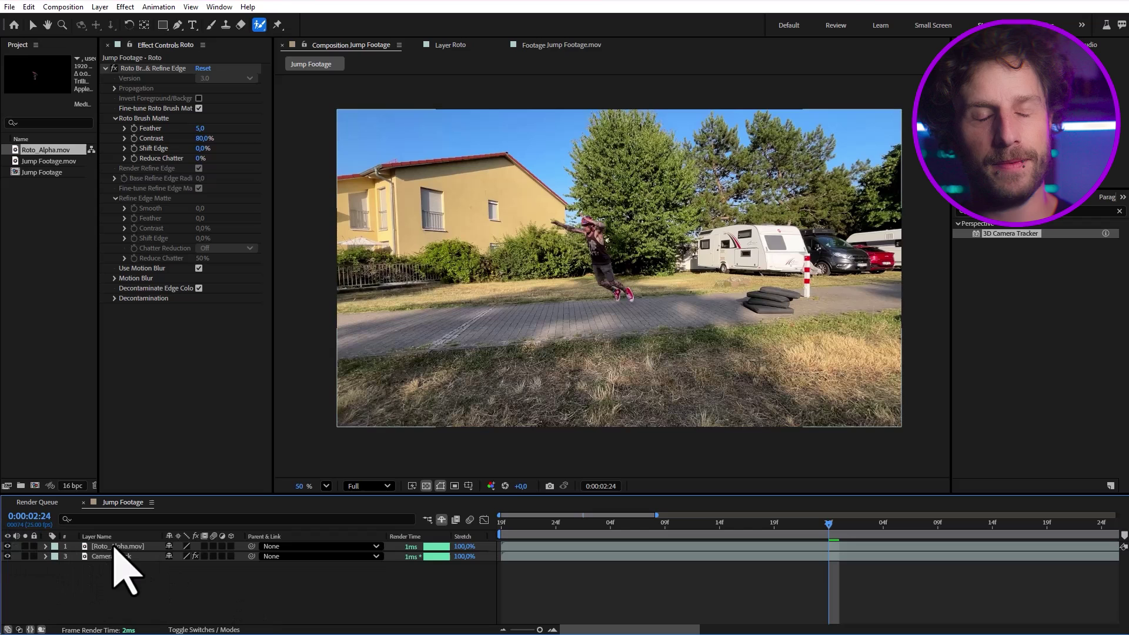
Show Camera Track's track points and delete those on the jumper's body.
left_click(107, 557)
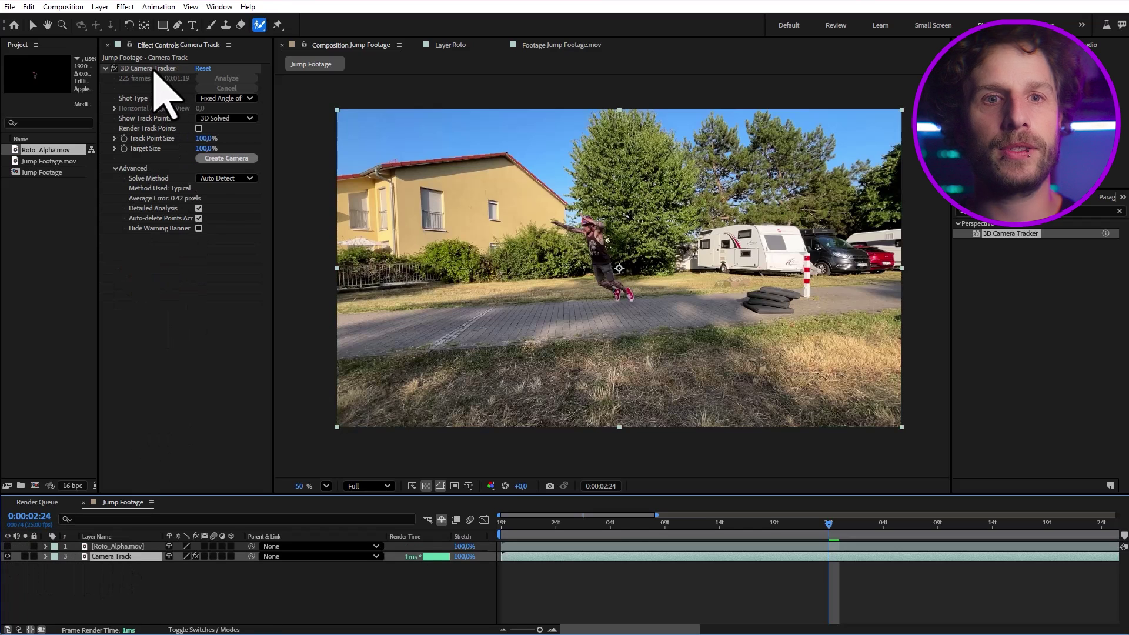
left_click(156, 69)
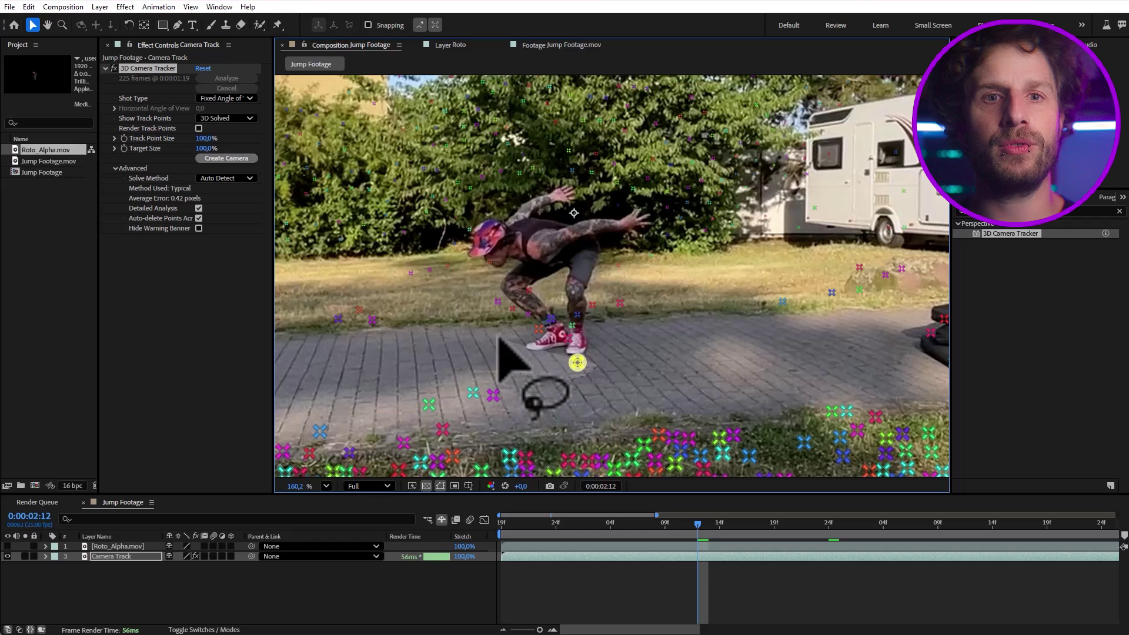
mouse_move(499, 345)
left_mouse_down()
mouse_move(491, 291)
mouse_move(594, 323)
left_mouse_up()
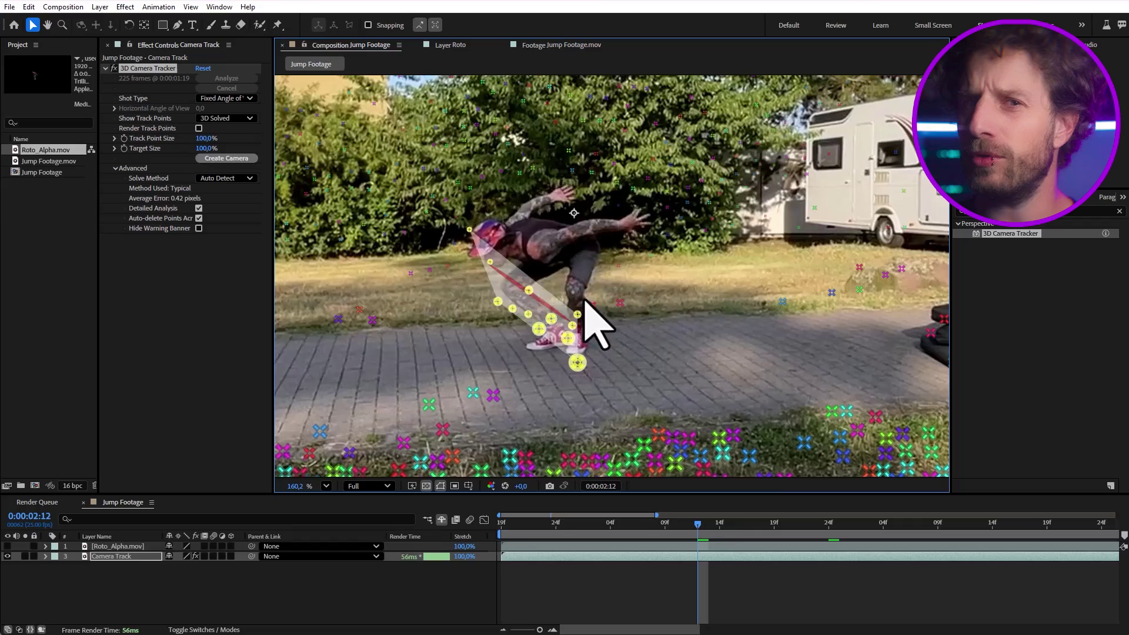
key("Delete")
At 0:00:04:18, delete the track points on the jumper's legs and deselect.
left_click(503, 522)
left_click_drag(507, 532, 981, 540)
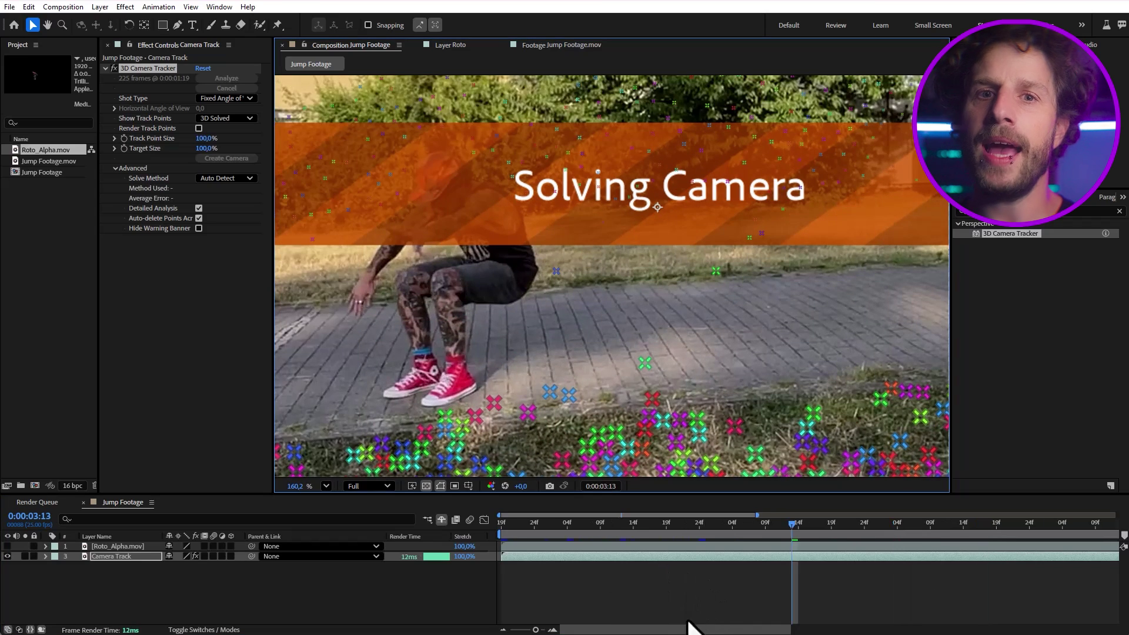
scroll(688, 622, "down", 3)
left_click(704, 523)
left_click_drag(585, 265, 531, 395)
key("Delete")
scroll(701, 328, "down", 2)
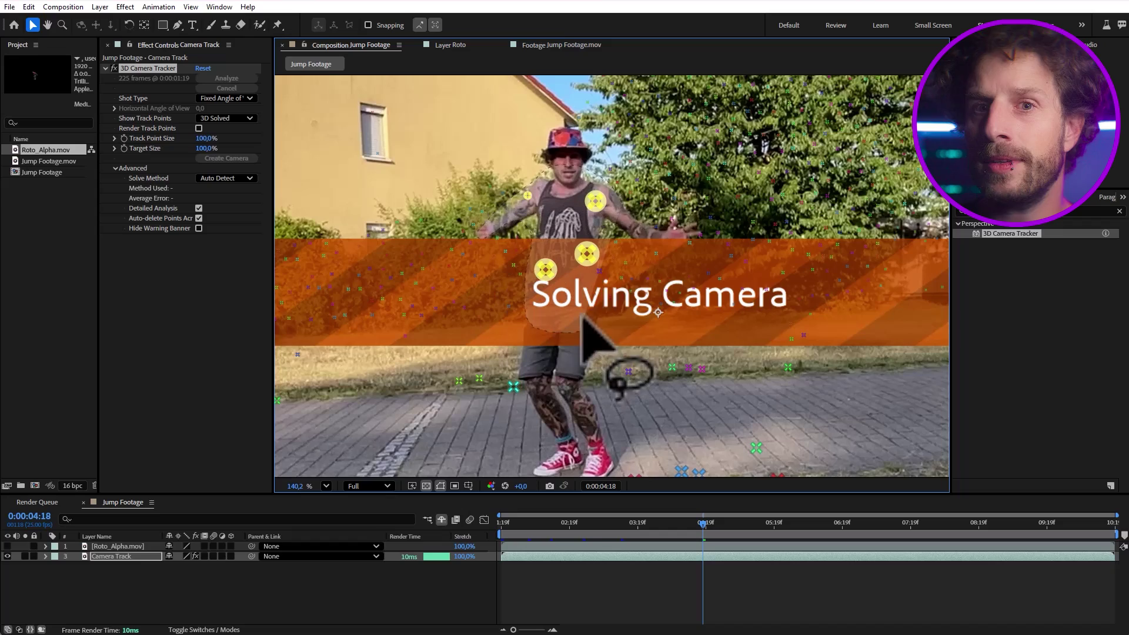
left_click(675, 216)
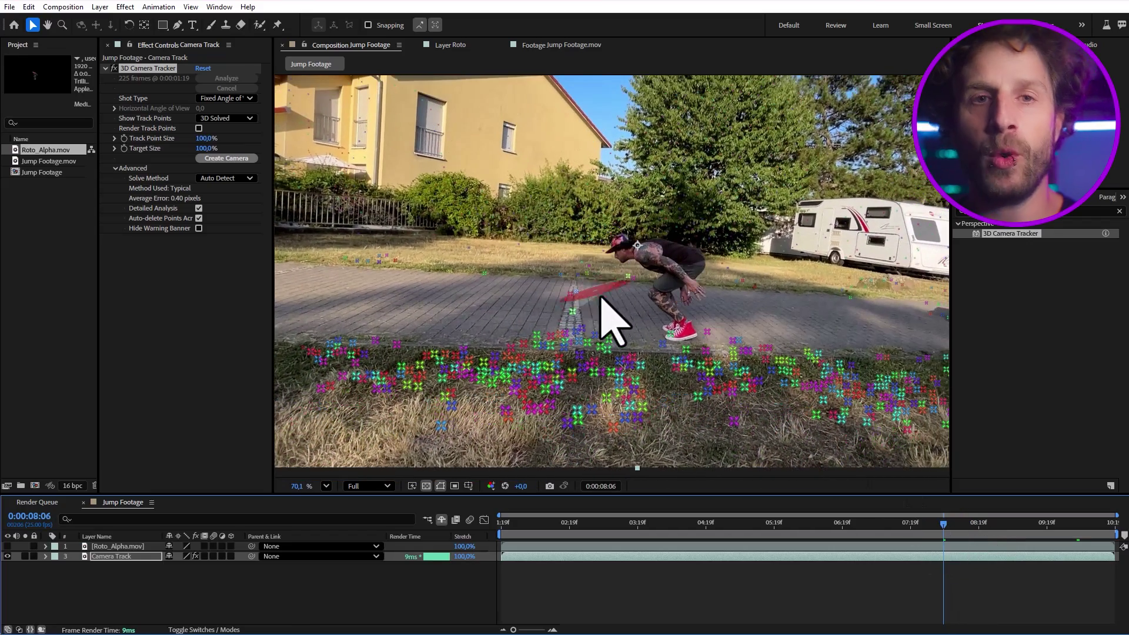
Define a ground plane from road track points, create a solid and camera, and enlarge the solid across the road.
mouse_move(611, 321)
left_mouse_down()
mouse_move(595, 281)
mouse_move(565, 267)
mouse_move(477, 270)
mouse_move(299, 341)
mouse_move(373, 383)
mouse_move(792, 404)
mouse_move(840, 398)
mouse_move(867, 375)
mouse_move(819, 332)
mouse_move(742, 332)
mouse_move(657, 351)
left_mouse_up()
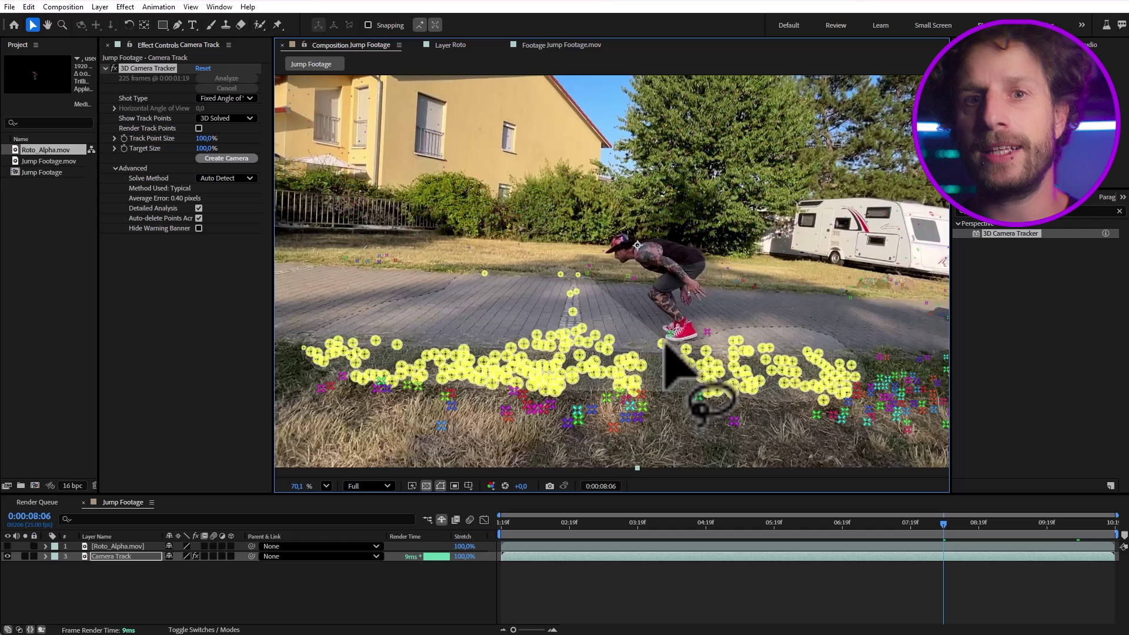
left_click_drag(663, 345, 580, 334)
right_click(574, 316)
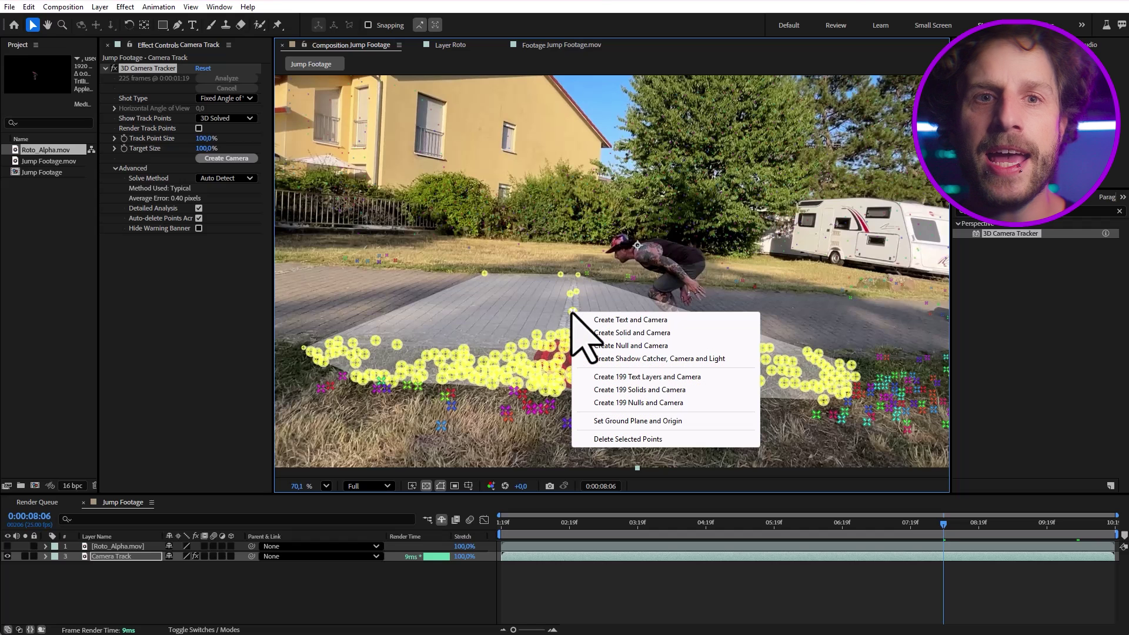
left_click(639, 333)
left_click_drag(541, 378, 166, 289)
scroll(882, 315, "down", 2)
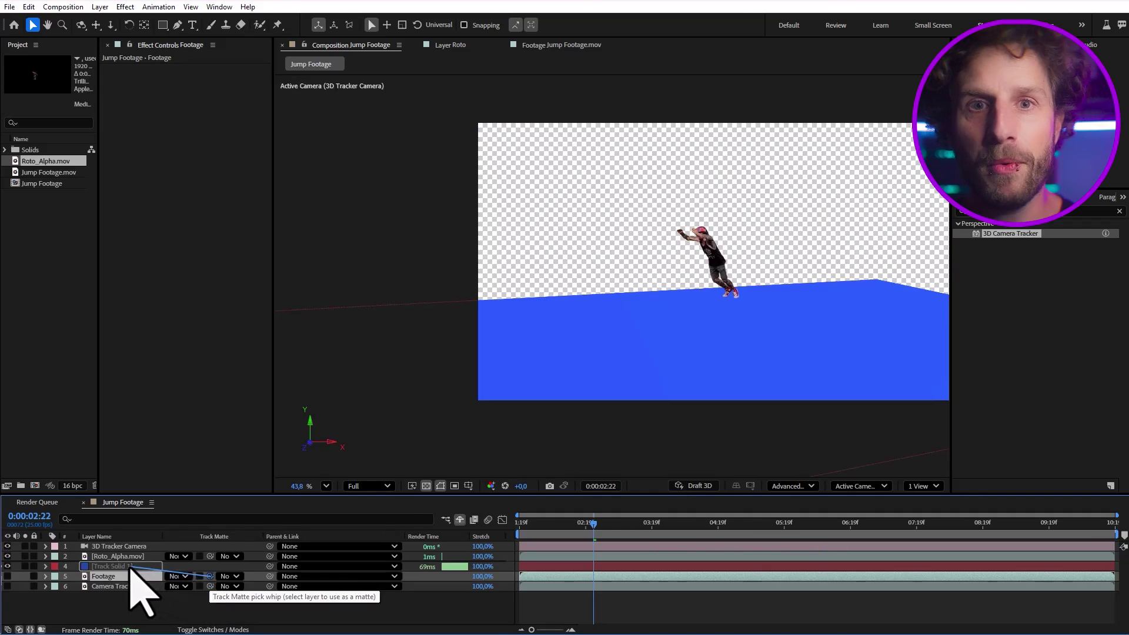
Make Track Solid 1 the Footage layer's inverted track matte, then stop the preview at 0:00:08:21.
left_click_drag(130, 566, 130, 568)
left_click(7, 576)
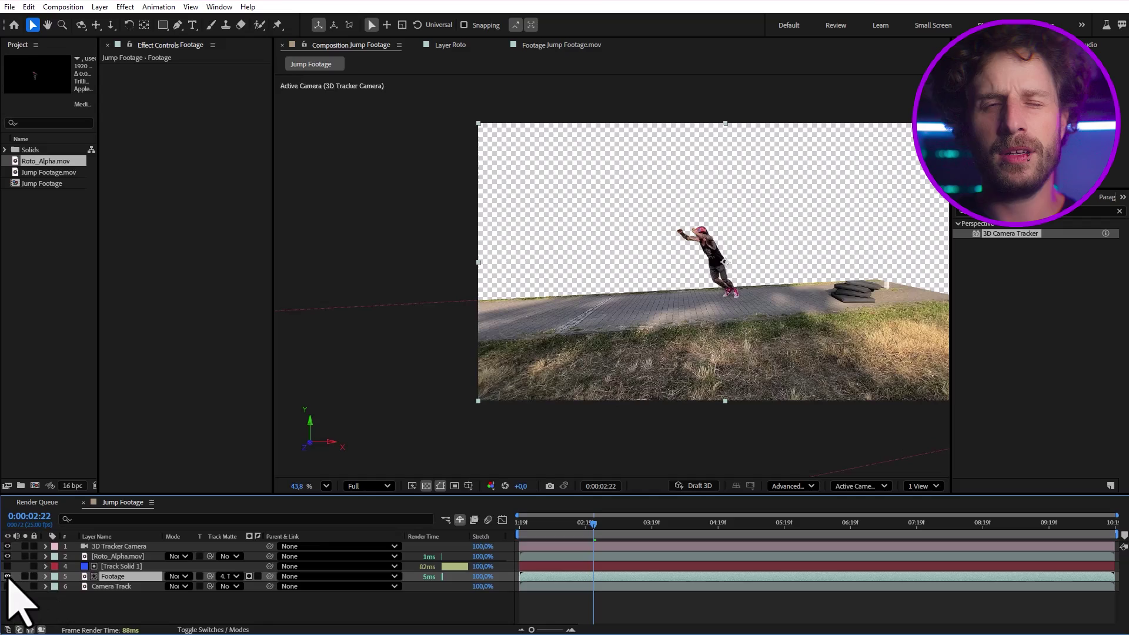
left_click(259, 577)
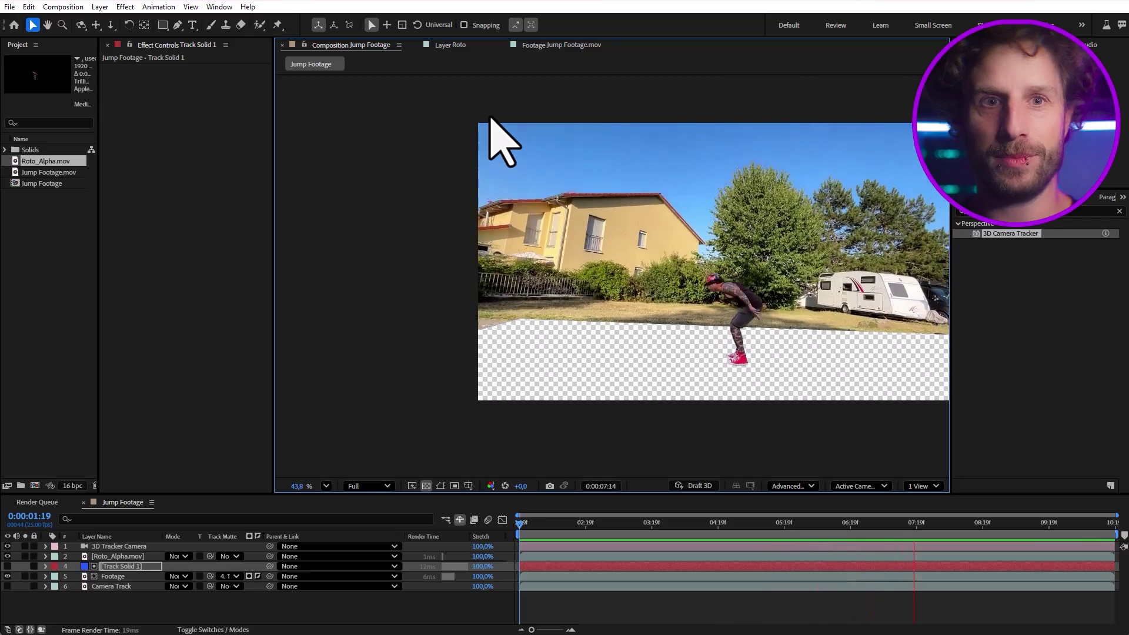
key("space")
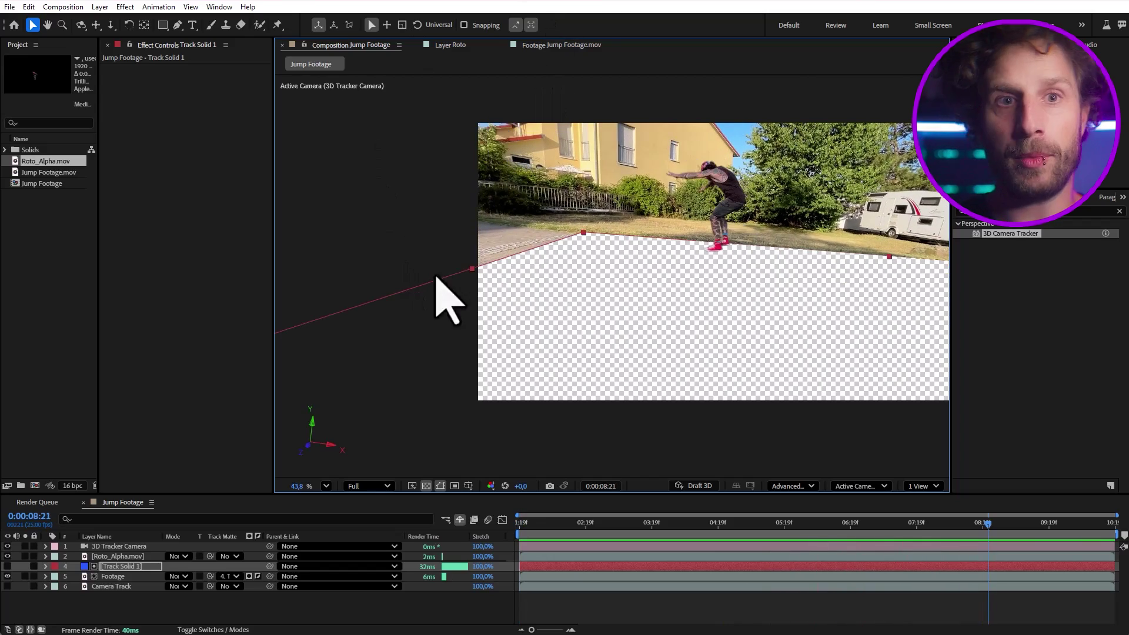
Show the camera tracker's track points at 0:00:02:23 and create a solid on chosen floor points.
left_click_drag(459, 269, 285, 254)
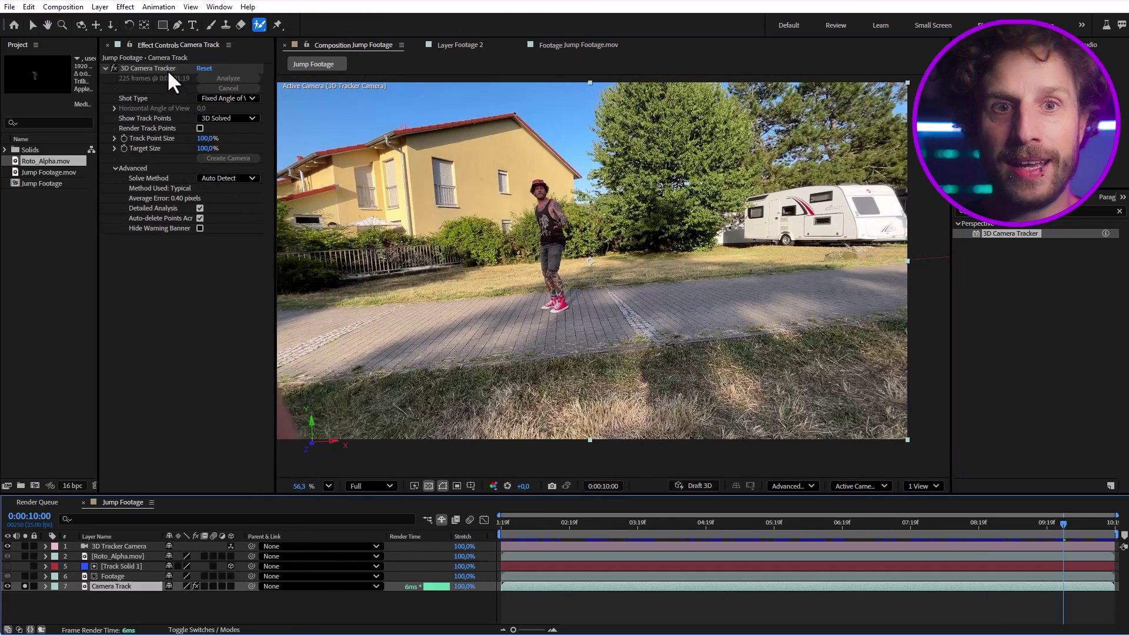
left_click(167, 70)
left_click_drag(629, 532, 580, 544)
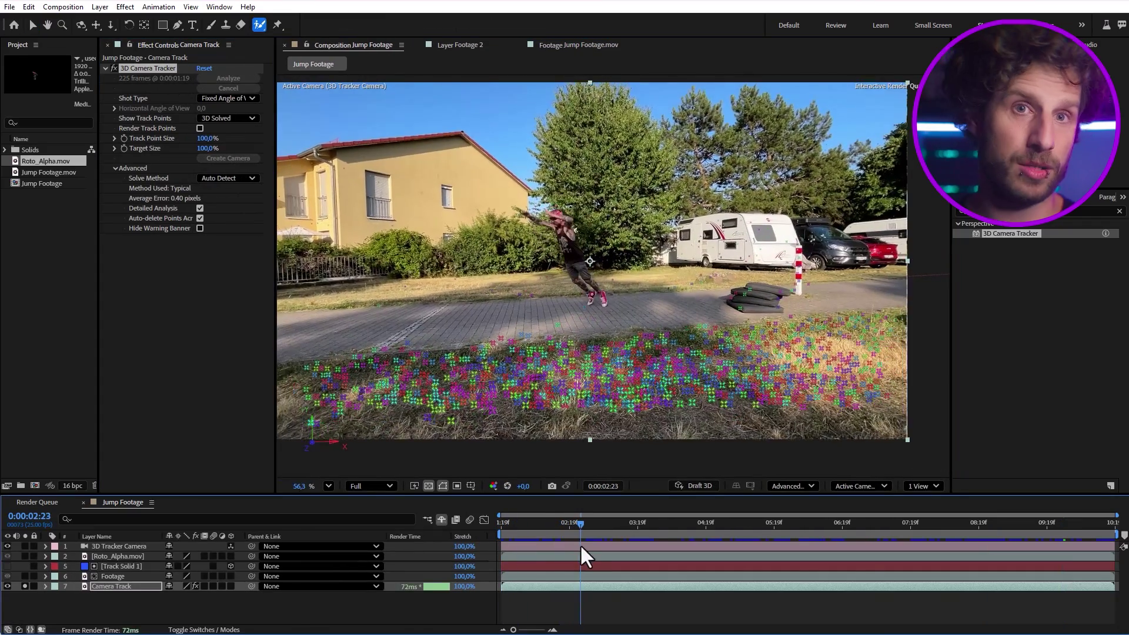
key("slash")
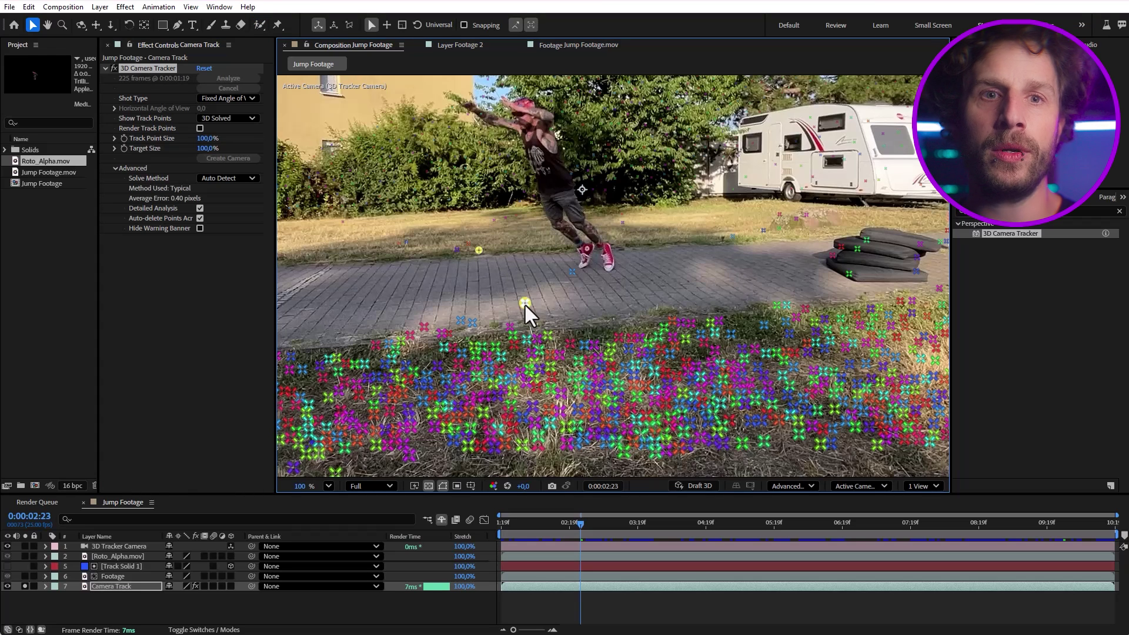
right_click(573, 270)
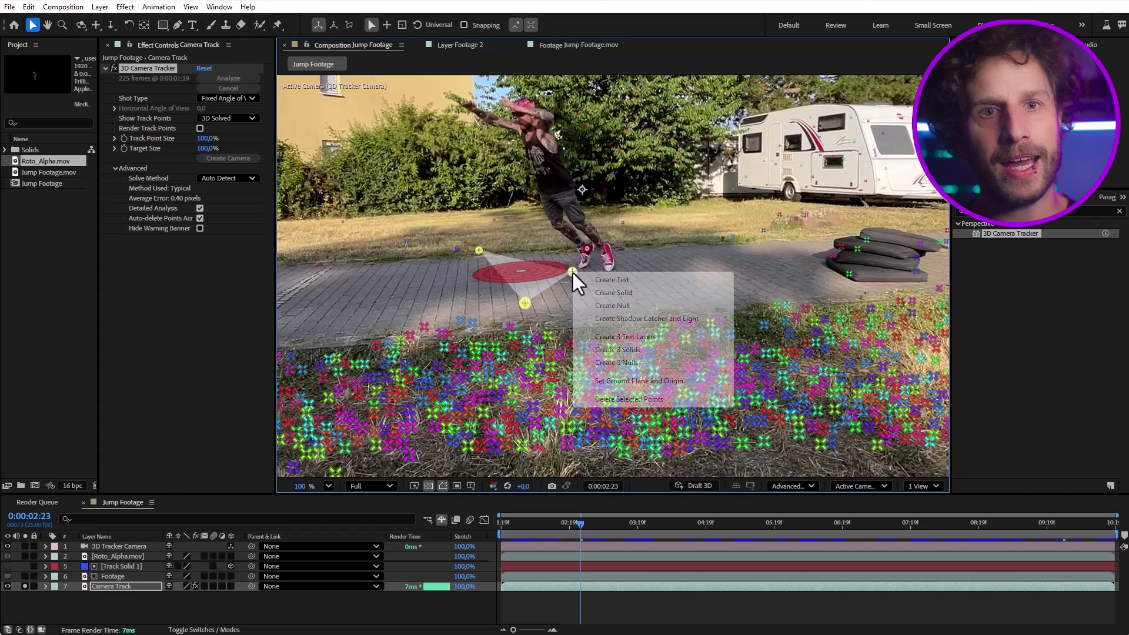
left_click(615, 293)
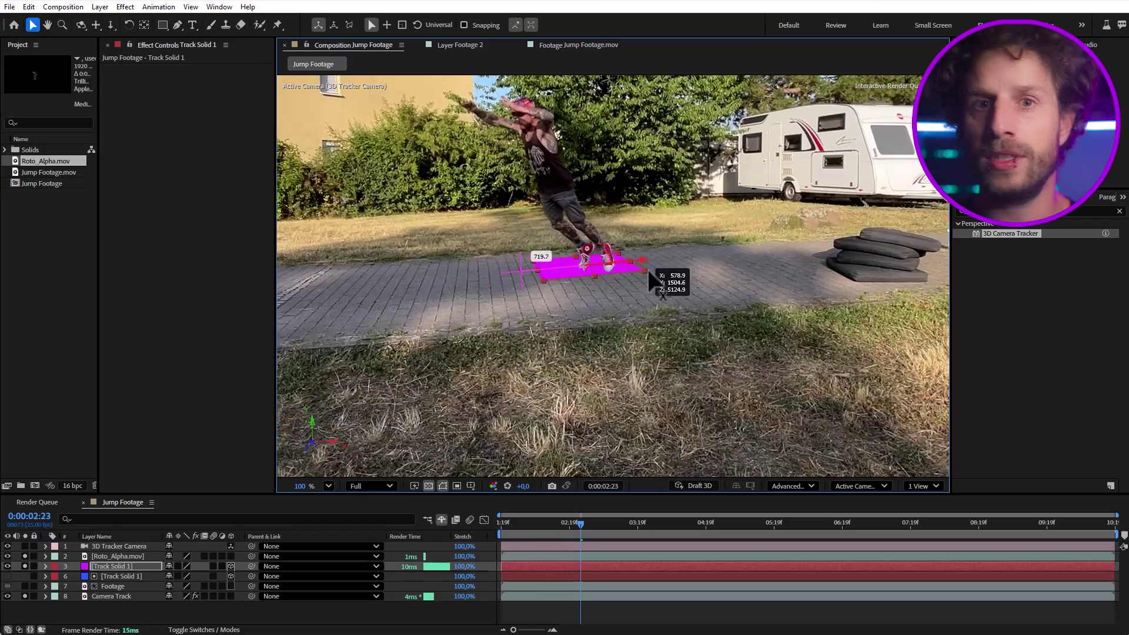
key("Home")
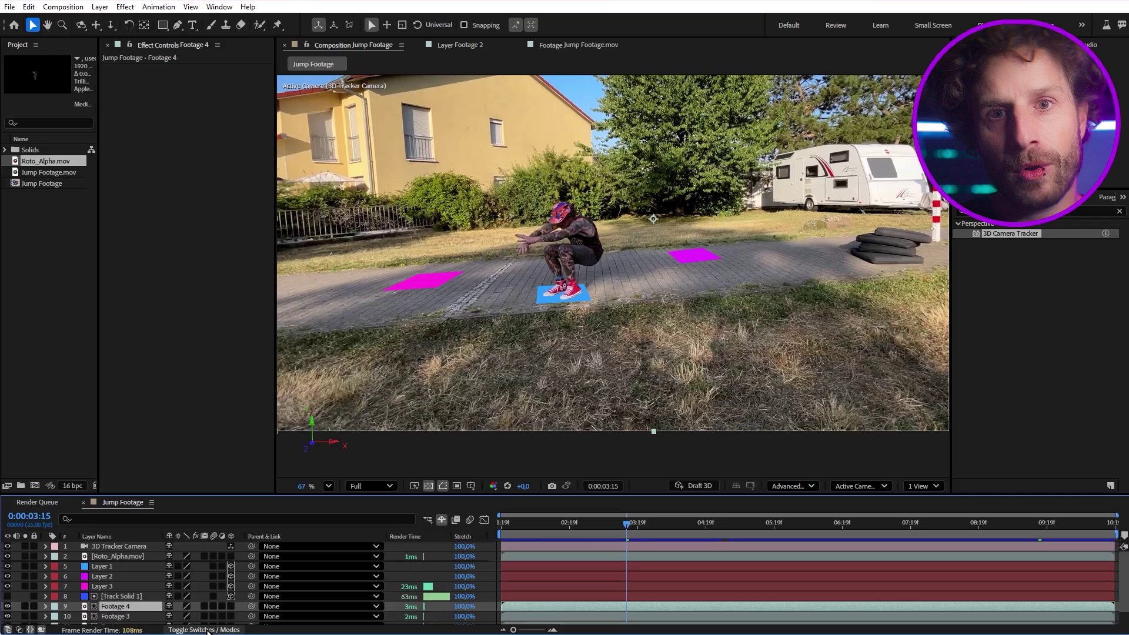
Rename the three footage copies F1, F2 and F3.
scroll(117, 606, "down", 2)
key("Return")
type("F1")
left_click(115, 589)
key("Return")
type("F2")
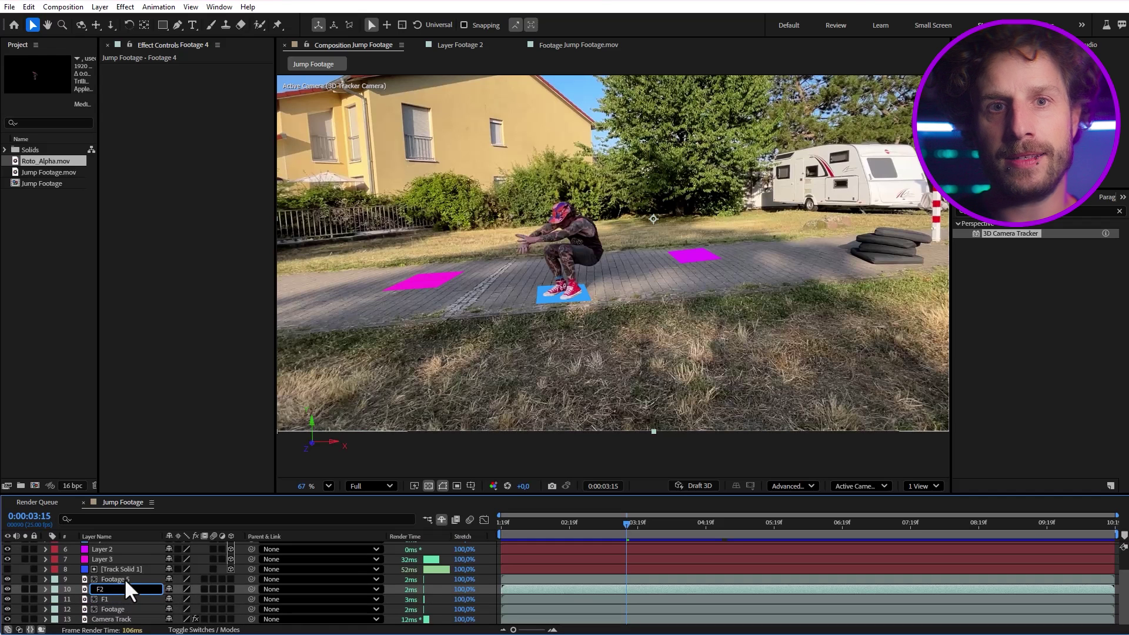
left_click(125, 579)
key("Return")
type("F3")
left_click(115, 607)
key("Return")
key("Return")
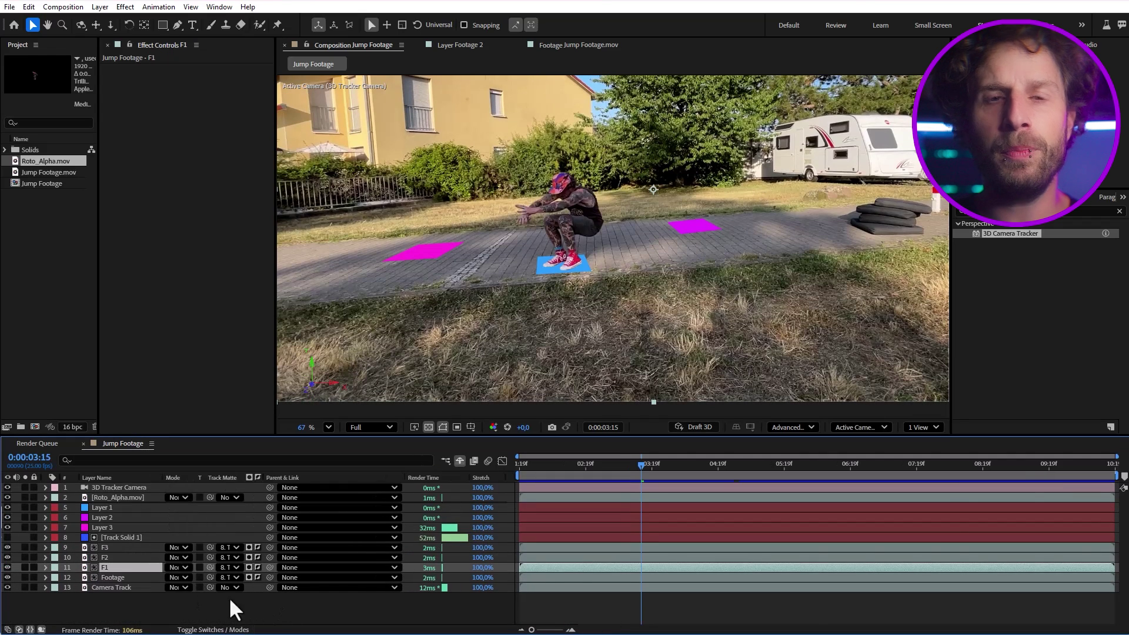
Set each footage copy's track matte to its floor solid, with inversion turned off on F1 and F2.
left_click_drag(210, 567, 136, 508)
left_click(184, 560)
left_click(117, 547)
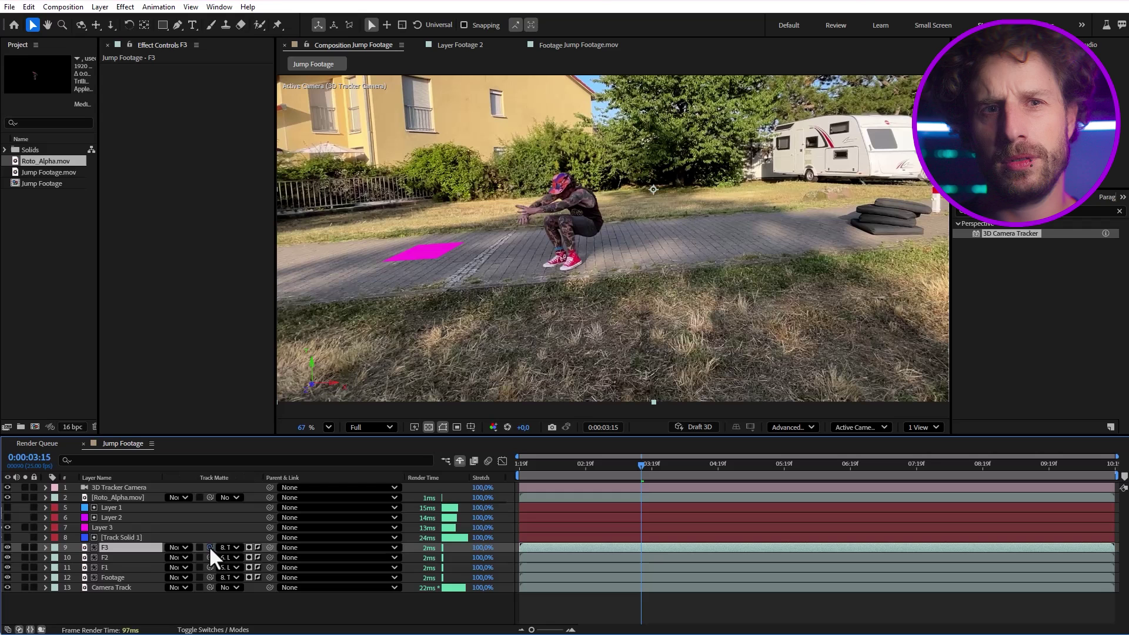
left_click_drag(210, 548, 111, 527)
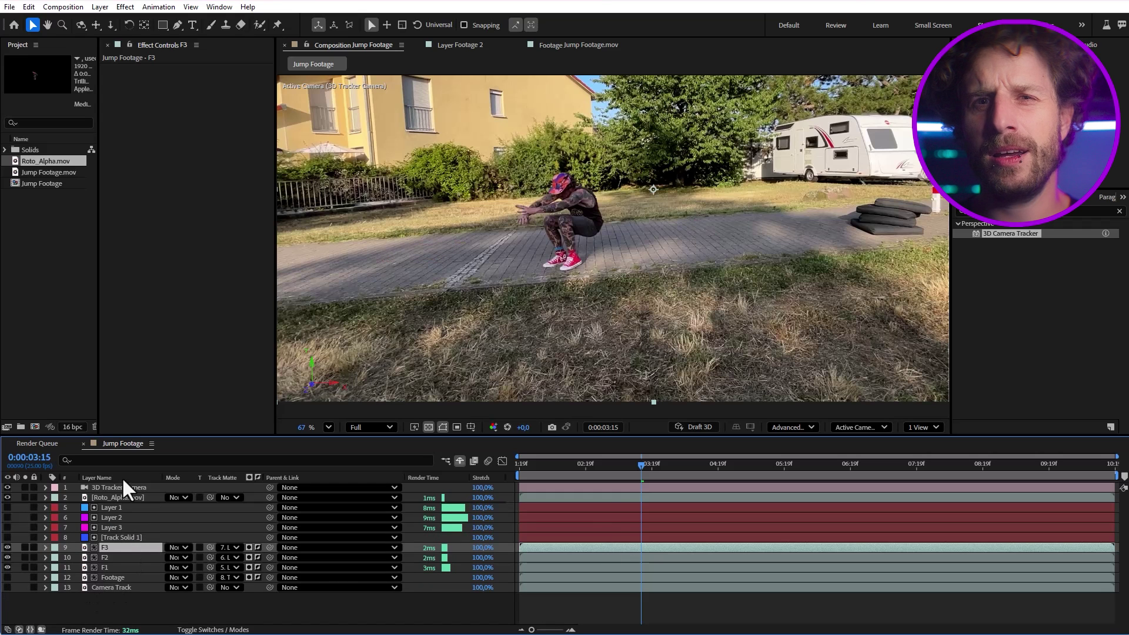
left_click(257, 556)
left_click(256, 566)
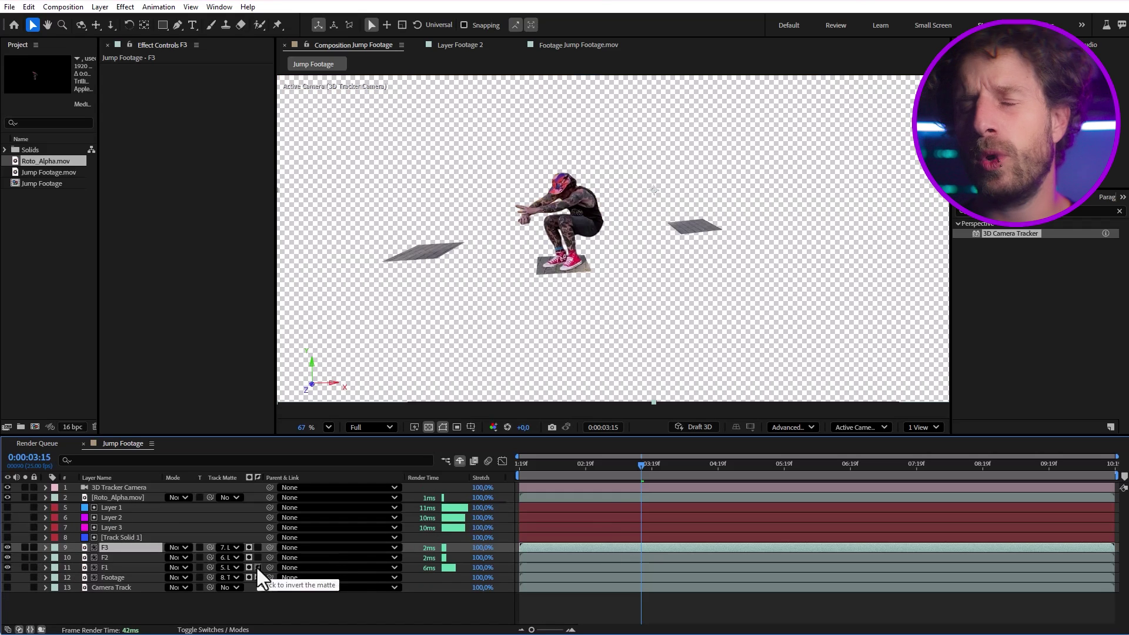
Make the original Footage layer visible at 0:00:01:19 and preview the composition.
left_click_drag(538, 461, 512, 469)
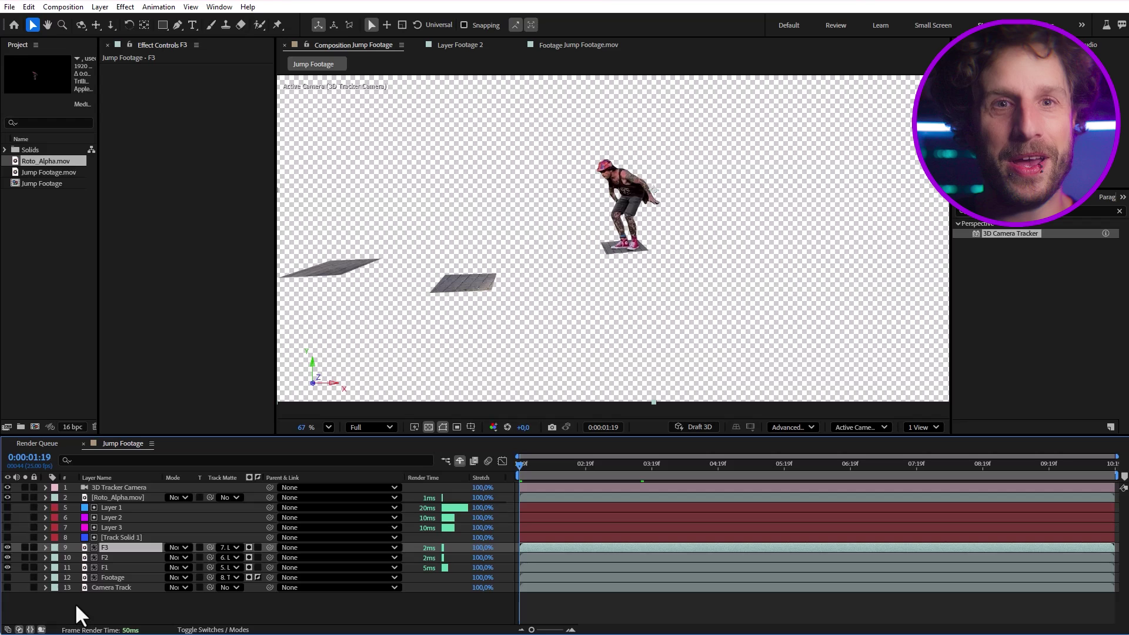
left_click(7, 577)
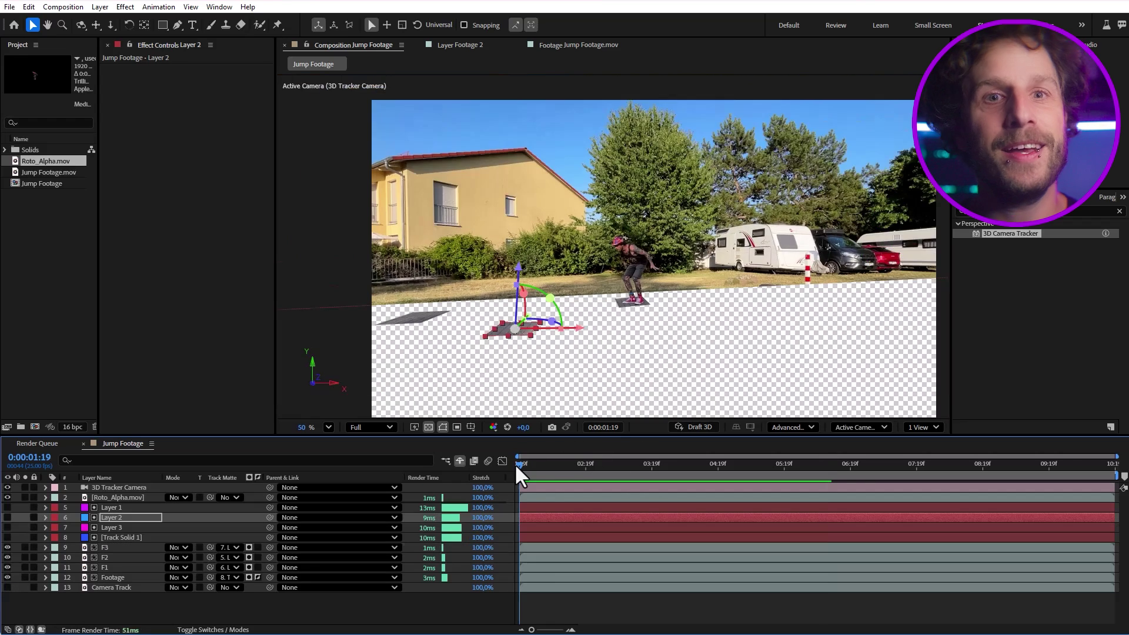
key("space")
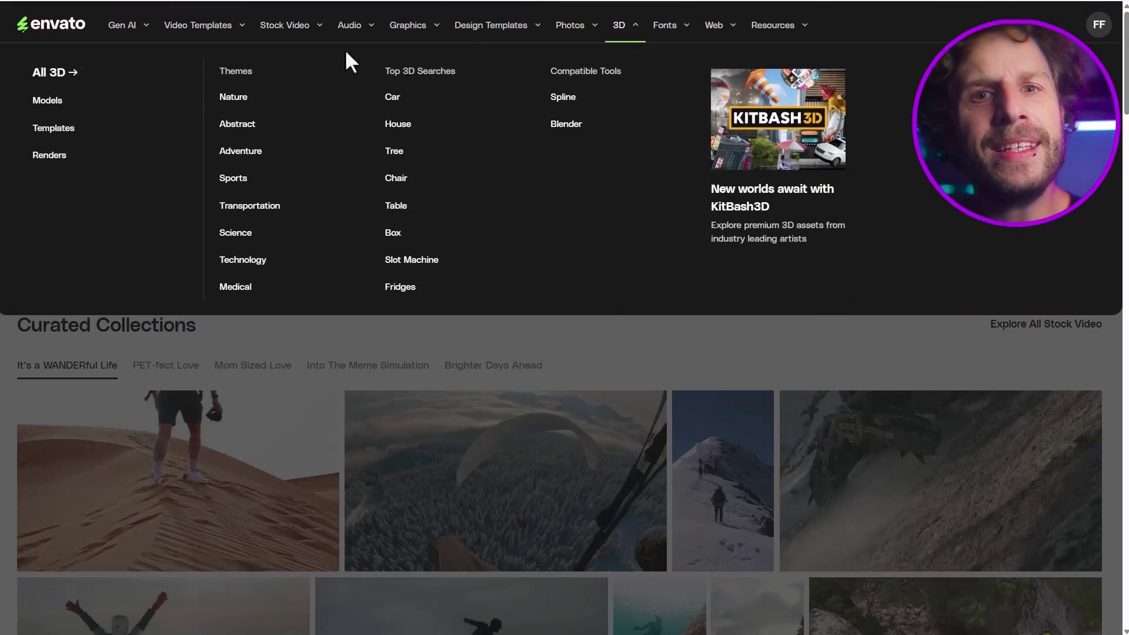
Search Envato's 3D Models for 'truss'.
left_click(41, 74)
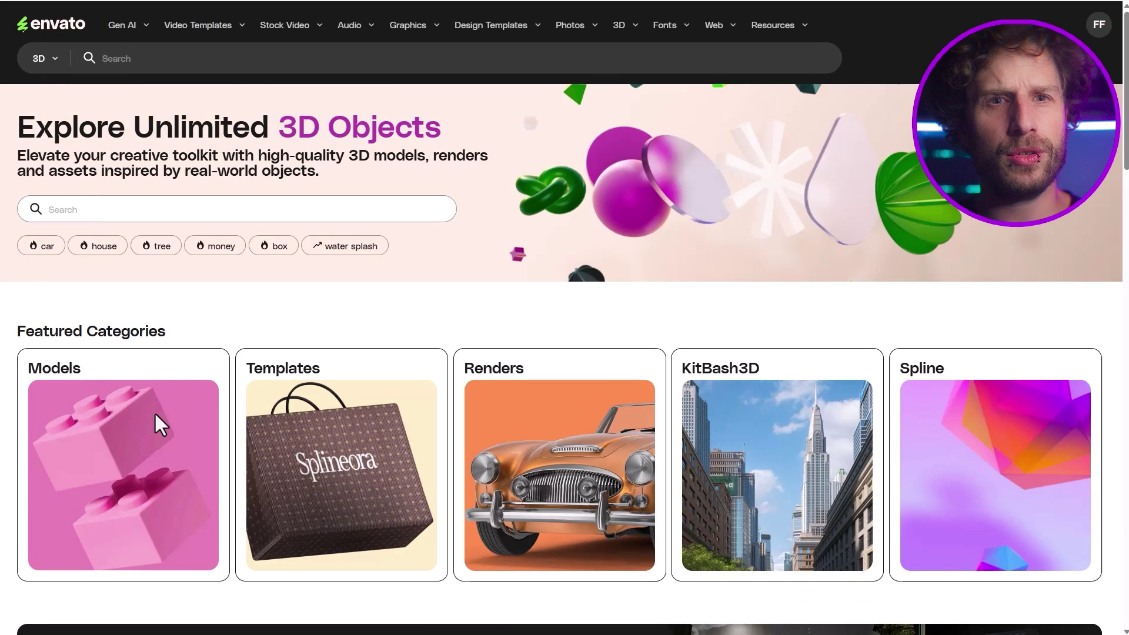
left_click(157, 422)
left_click(143, 58)
type("tr")
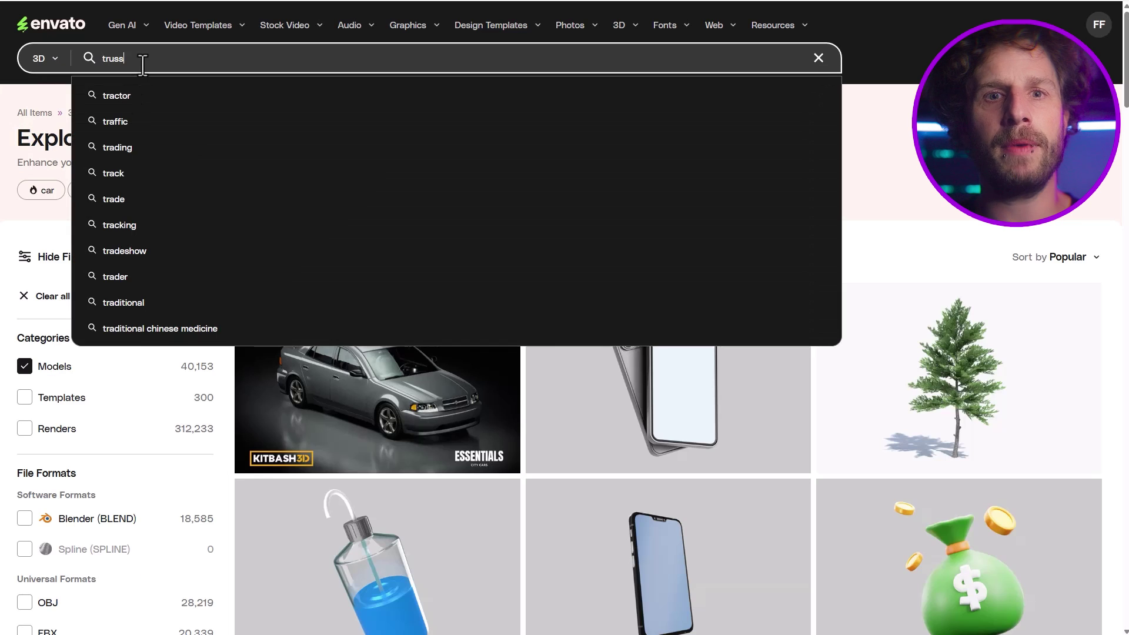
type("uss")
key("Return")
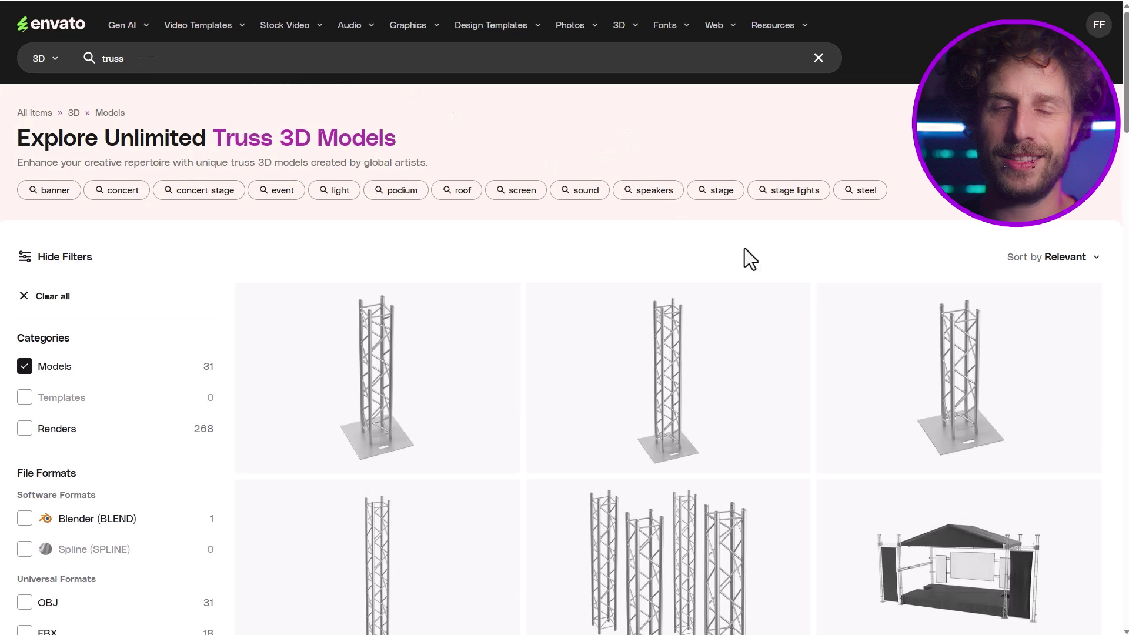
Browse the truss results and license and download the Steel Stage Truss Column.
scroll(744, 249, "down", 2)
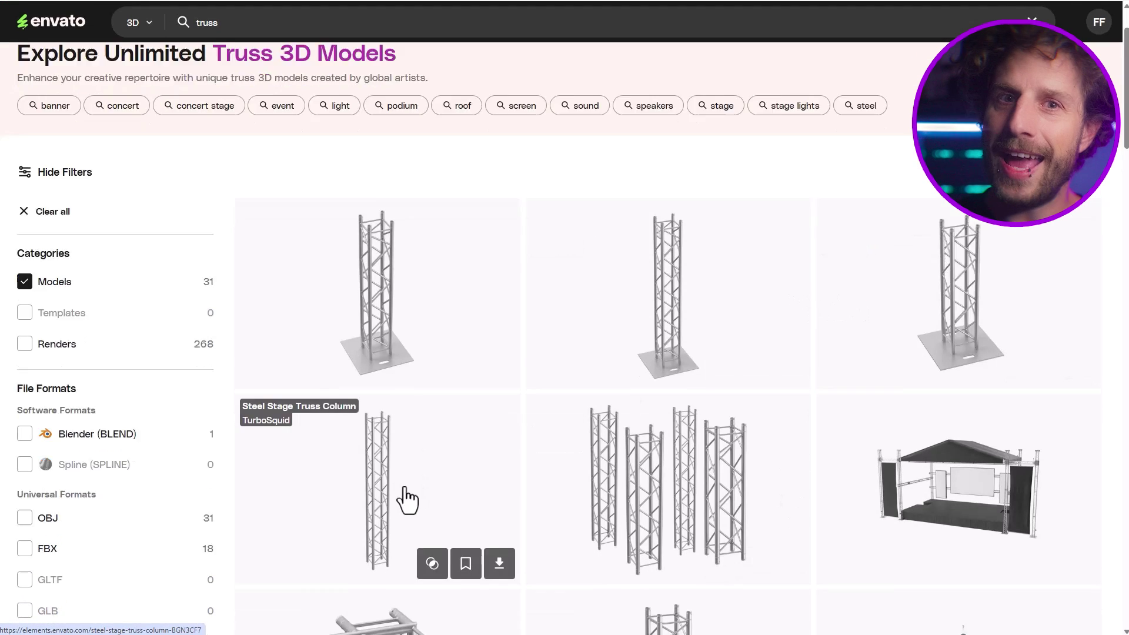
scroll(480, 275, "down", 5)
scroll(479, 275, "down", 5)
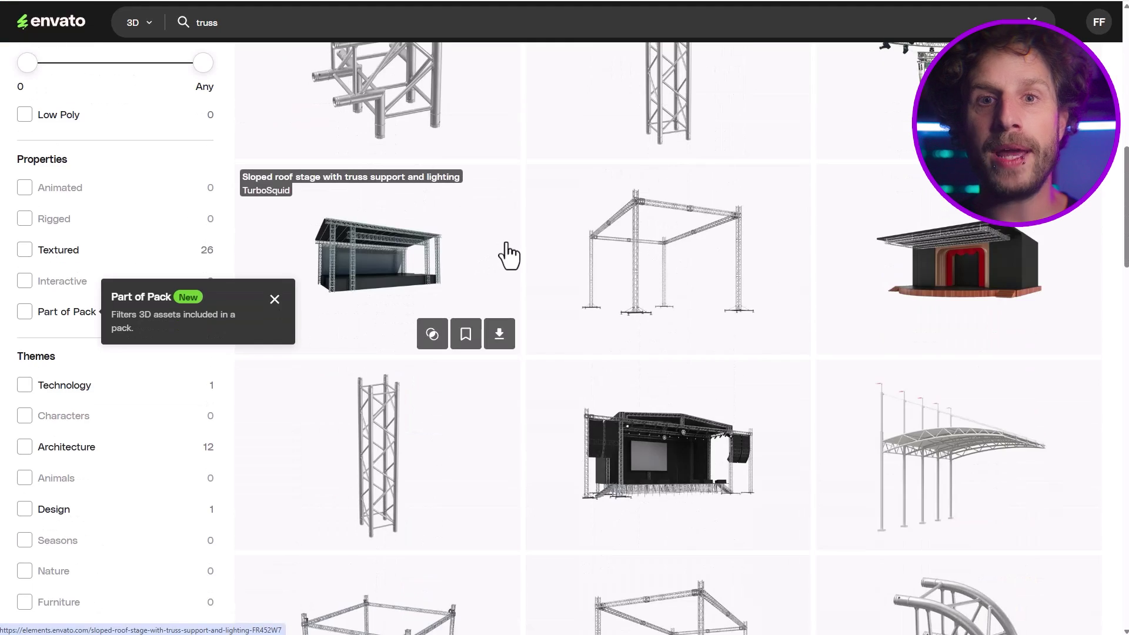
scroll(509, 254, "down", 5)
scroll(509, 254, "down", 6)
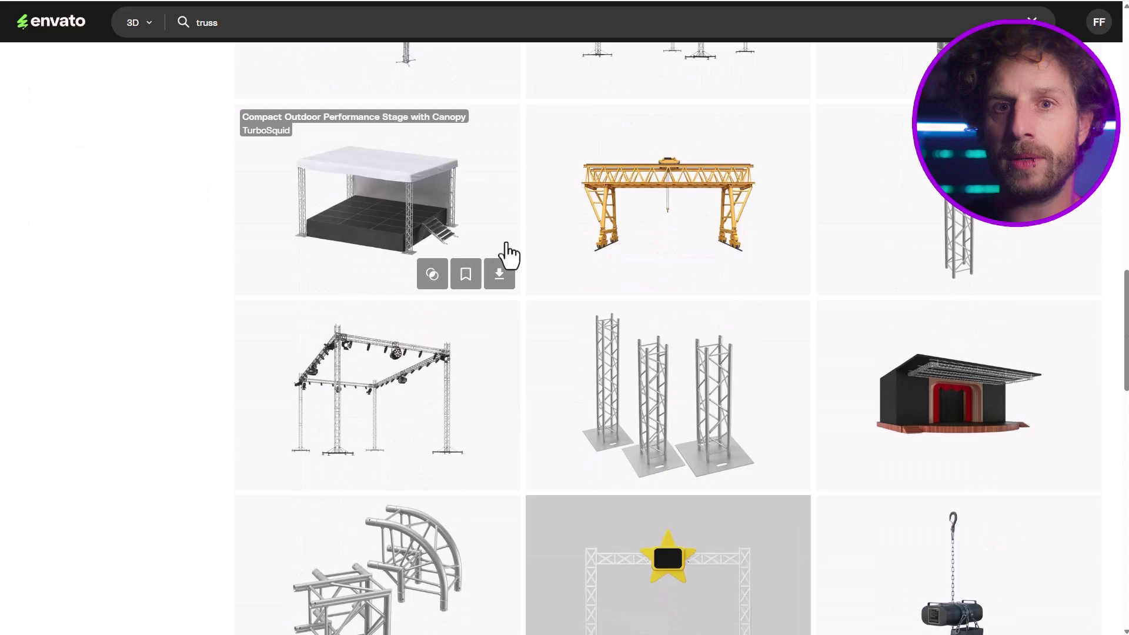
scroll(507, 253, "down", 5)
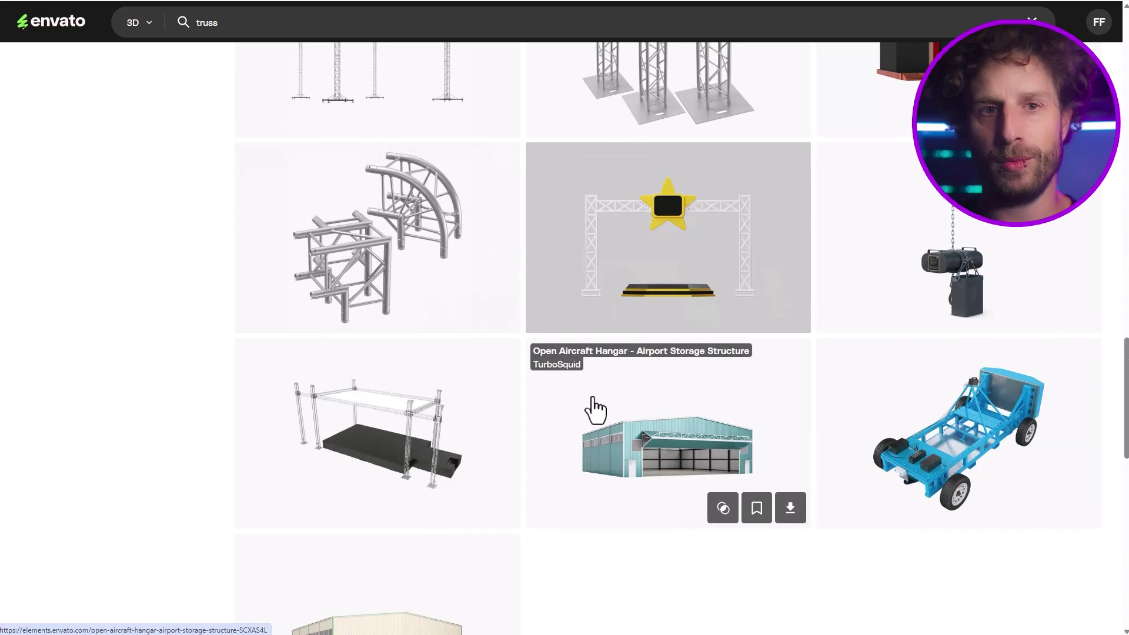
scroll(595, 408, "down", 3)
scroll(597, 409, "up", 15)
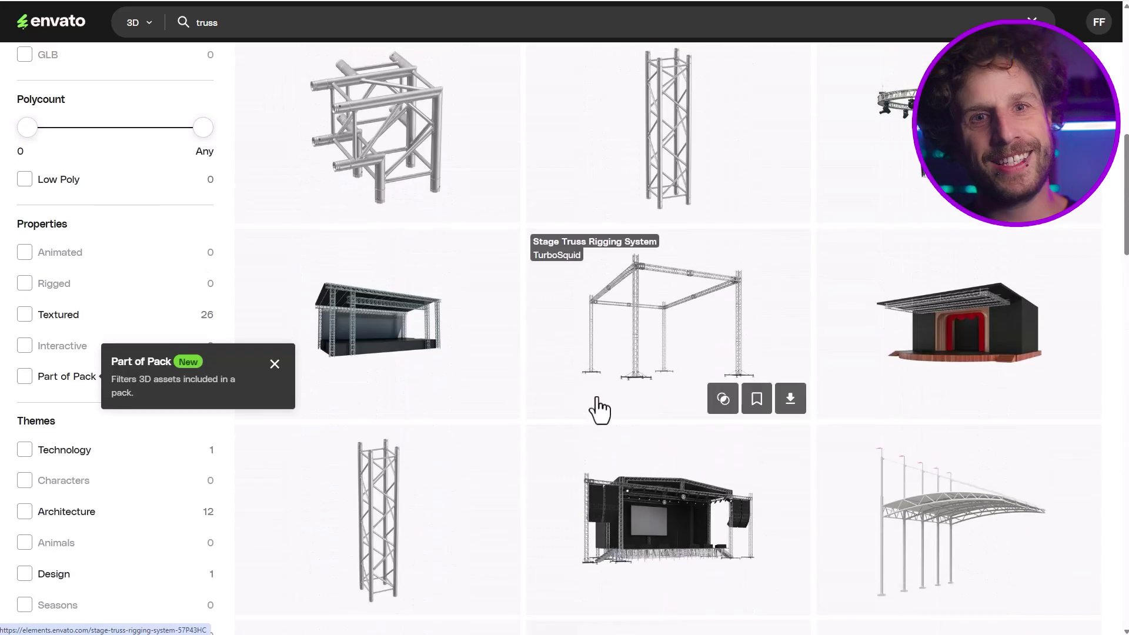
scroll(600, 409, "up", 10)
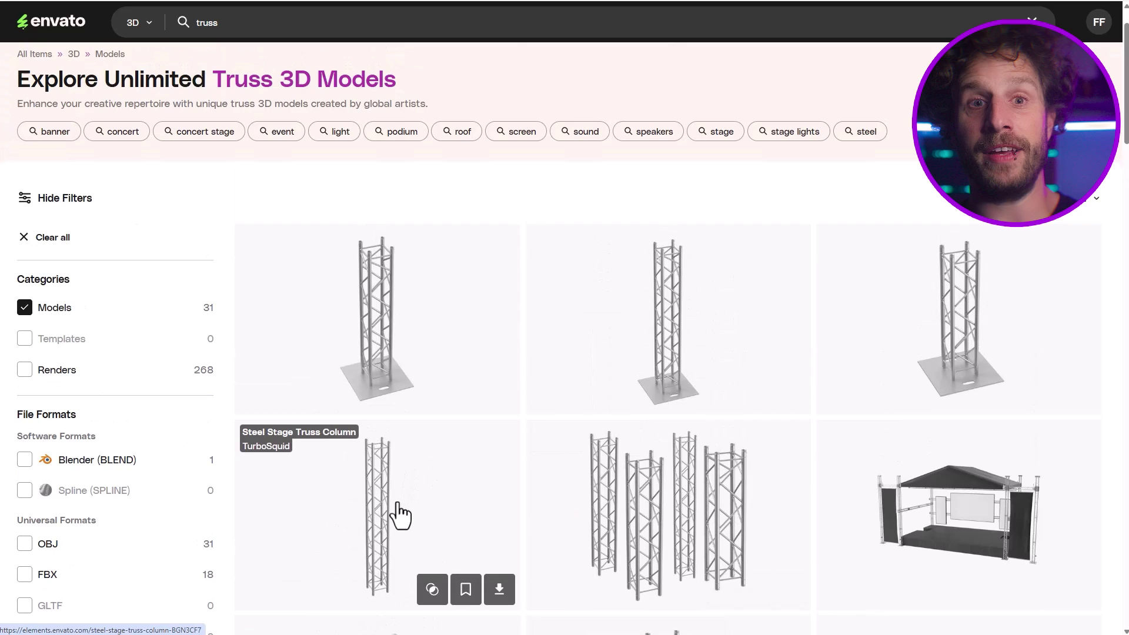
left_click(400, 515)
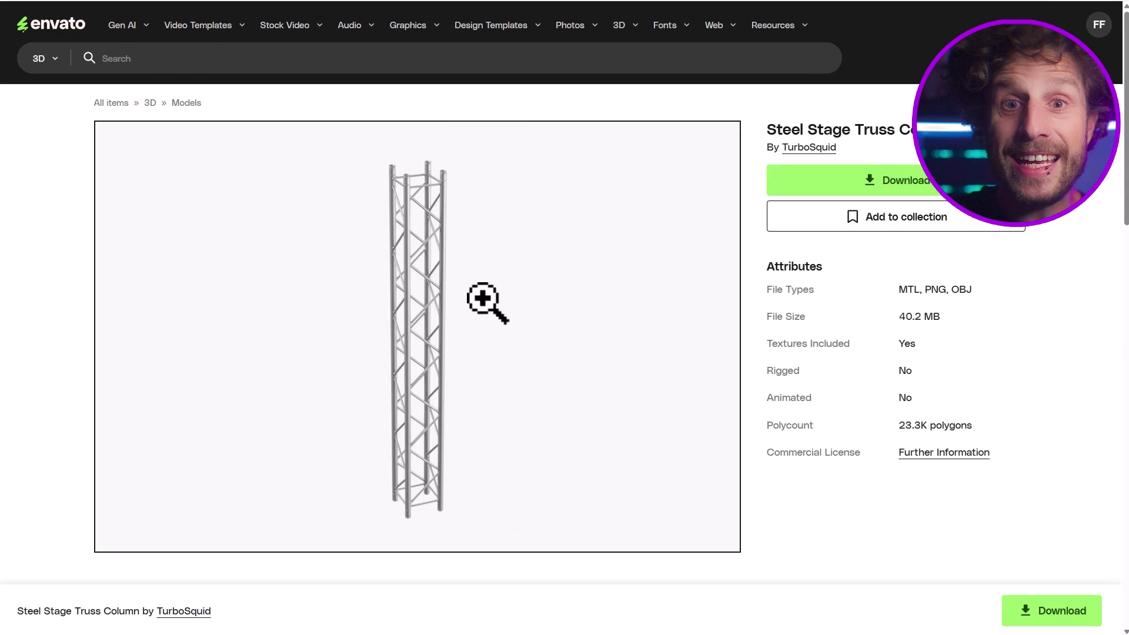
left_click(892, 187)
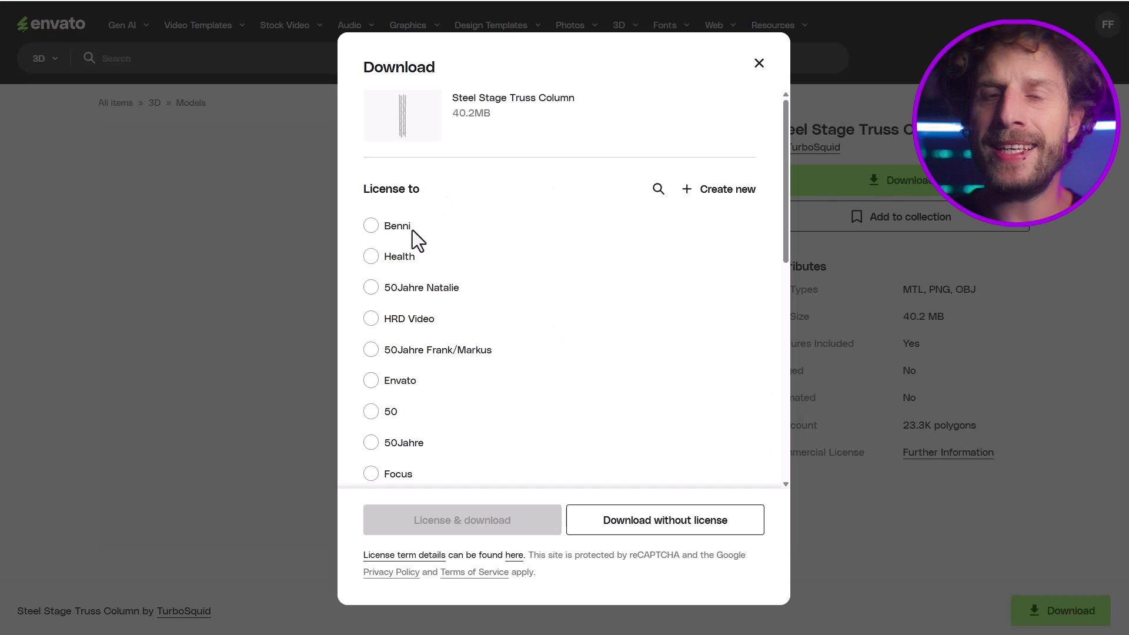
left_click(430, 520)
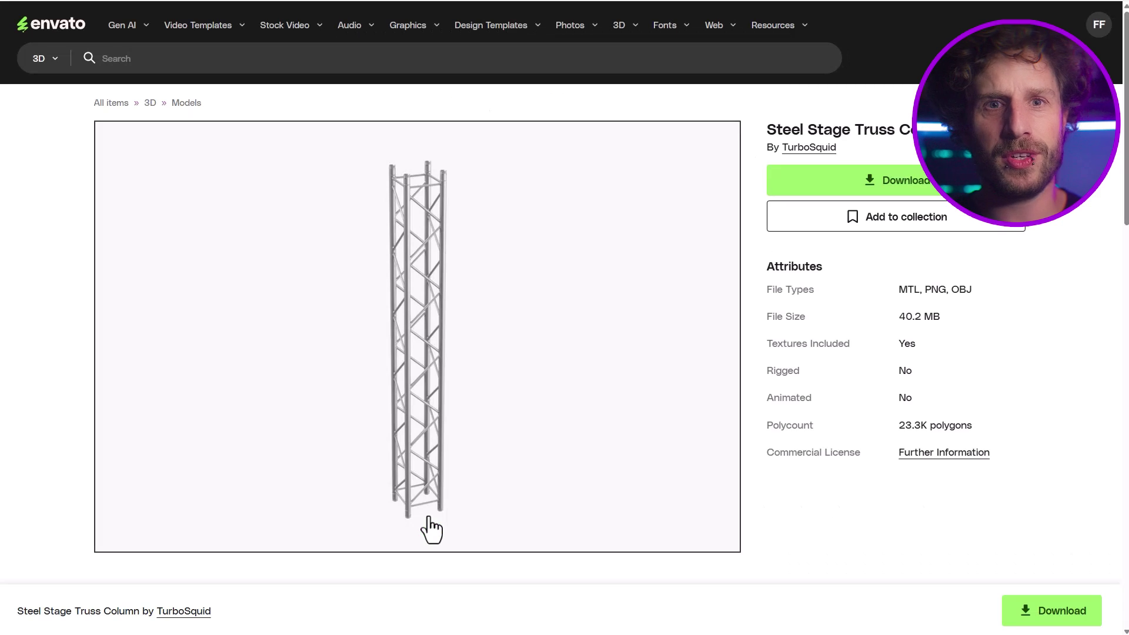
Search for 'landscape' then 'cliff' models and open the Mediterranean Rocky Coastal Cliff Face page.
type("landscape")
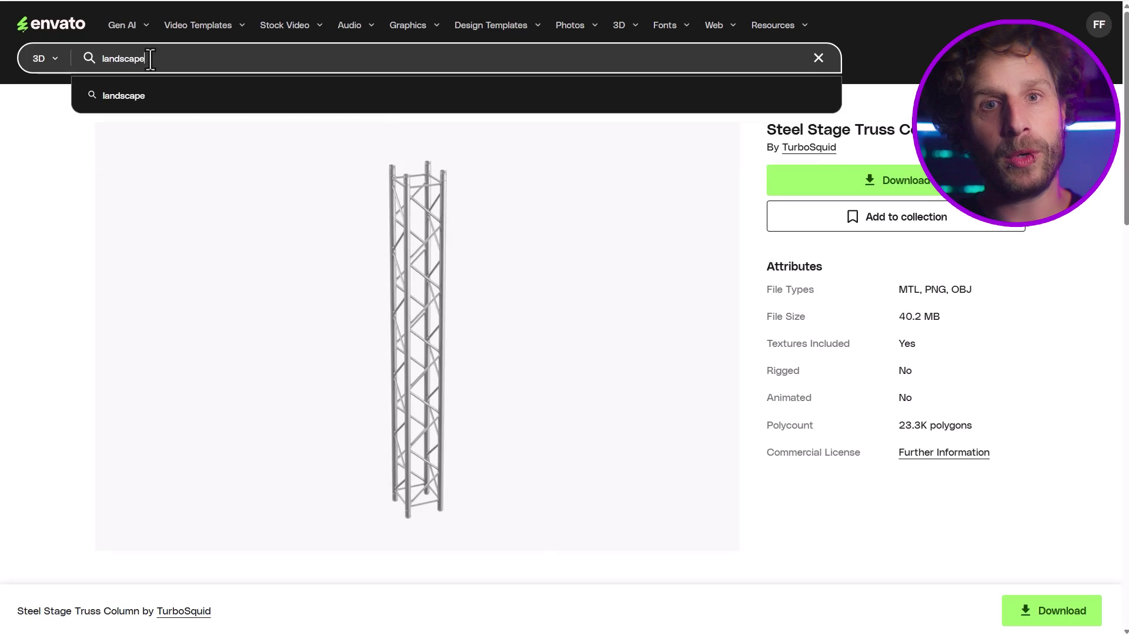
key("Return")
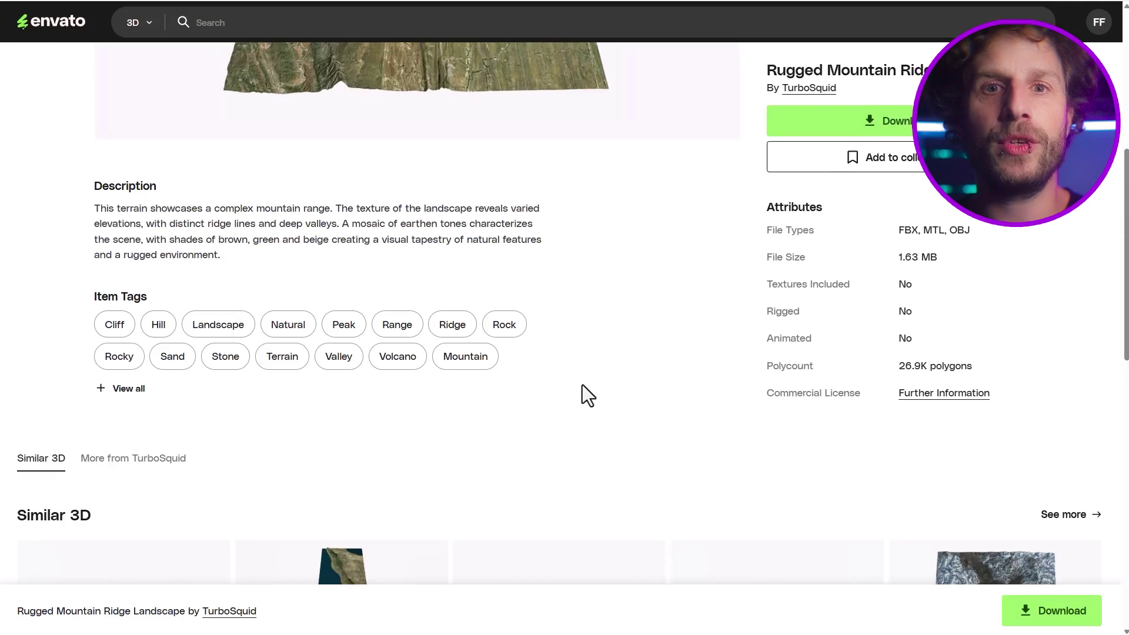
scroll(582, 385, "down", 2)
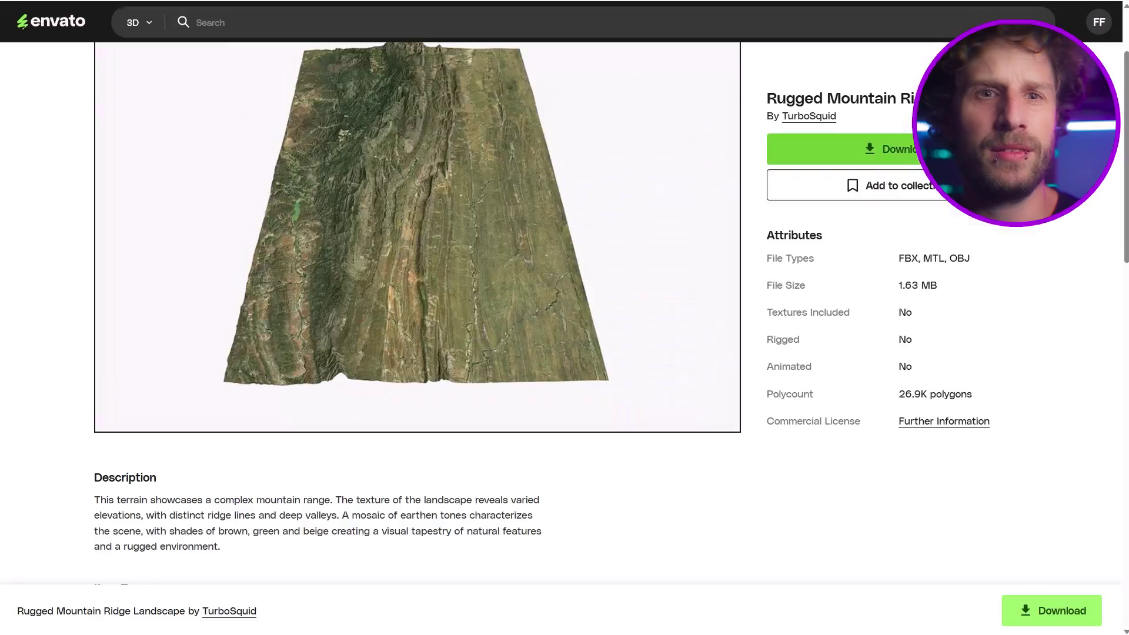
type("cliff")
key("Return")
scroll(744, 235, "down", 20)
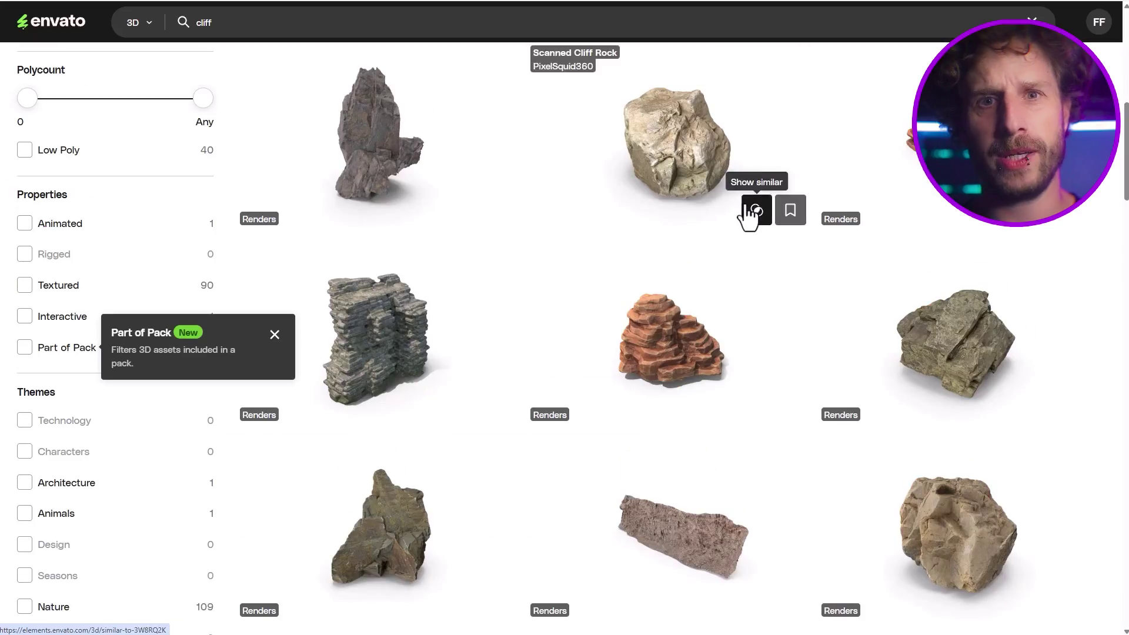
scroll(742, 246, "down", 10)
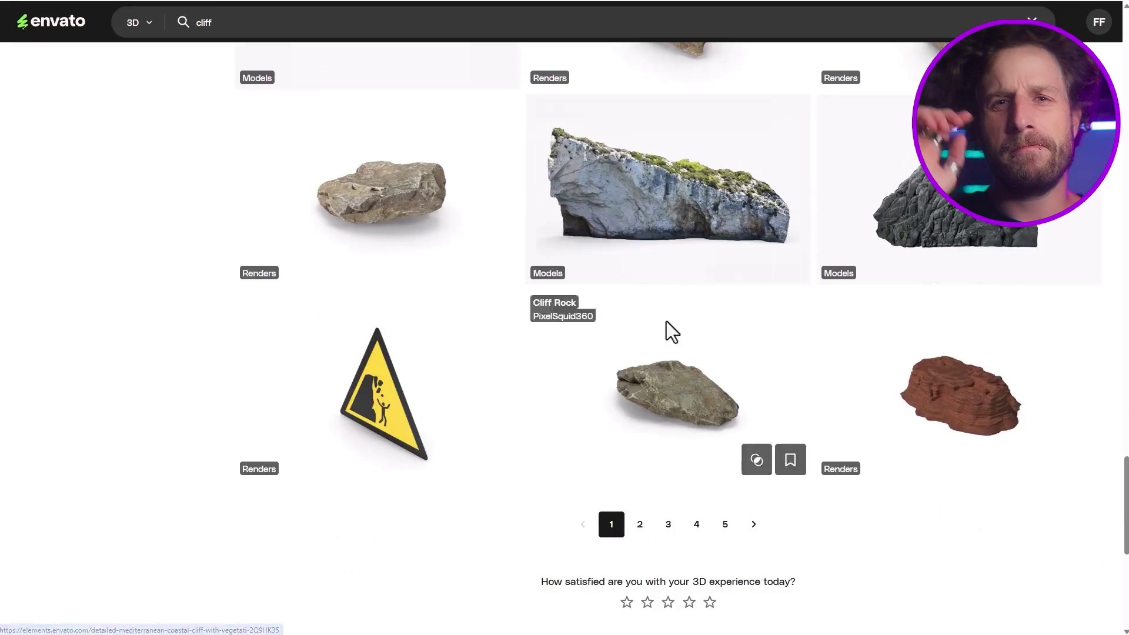
scroll(666, 321, "up", 20)
scroll(566, 286, "down", 10)
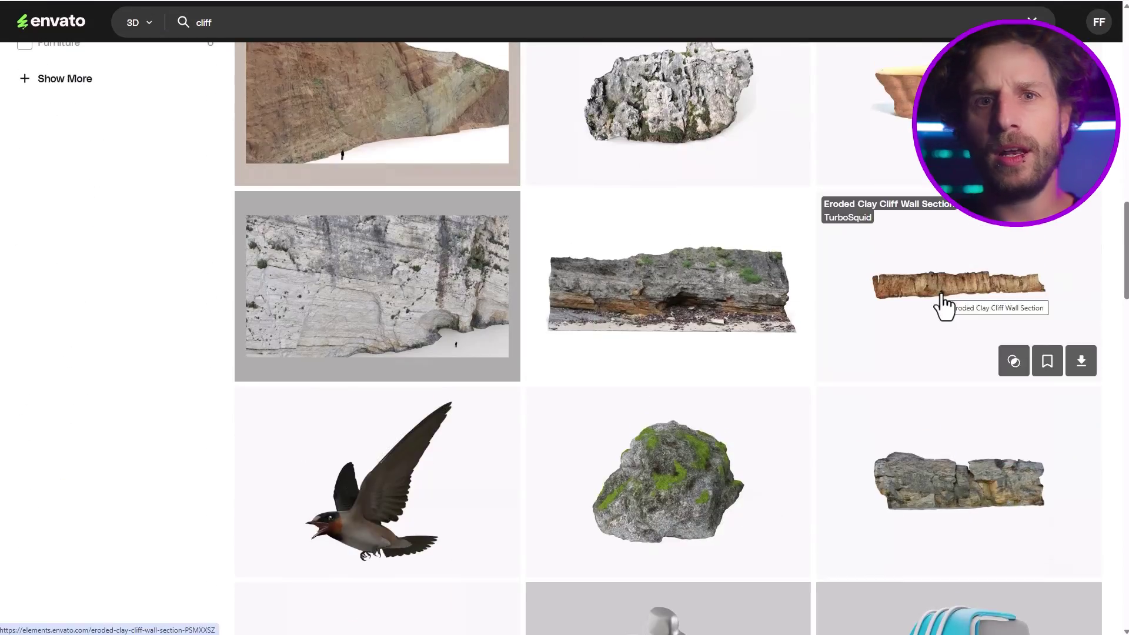
left_click(386, 282)
Enlarge and close the Detailed Apartment Floor Plan with Balcony model's preview image.
scroll(574, 323, "up", 10)
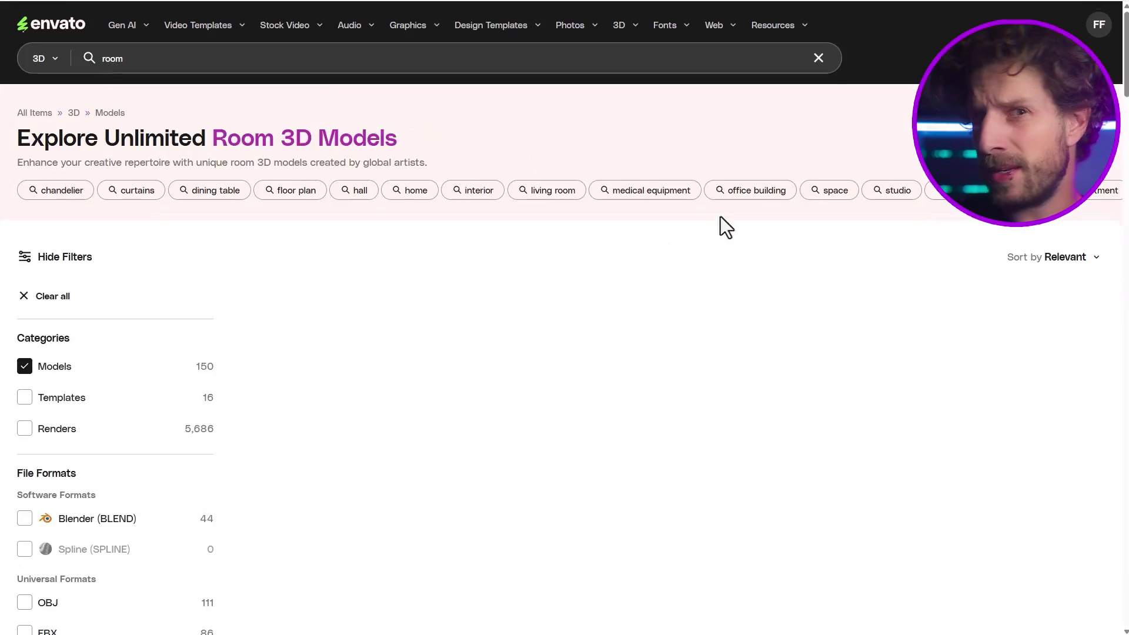
scroll(720, 227, "down", 5)
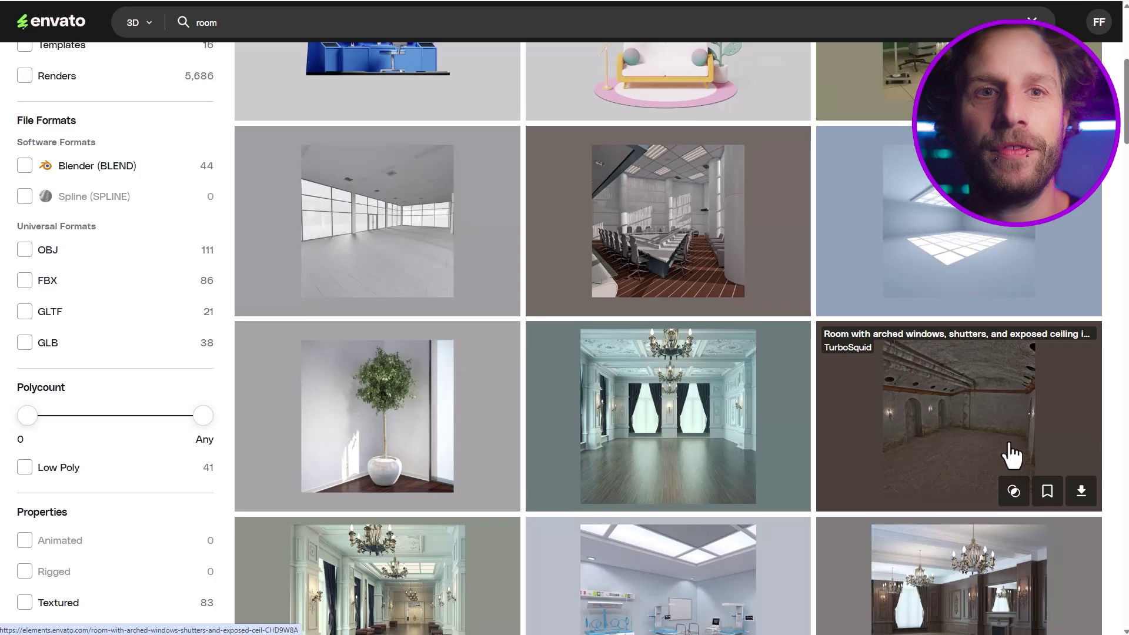
scroll(1011, 456, "down", 8)
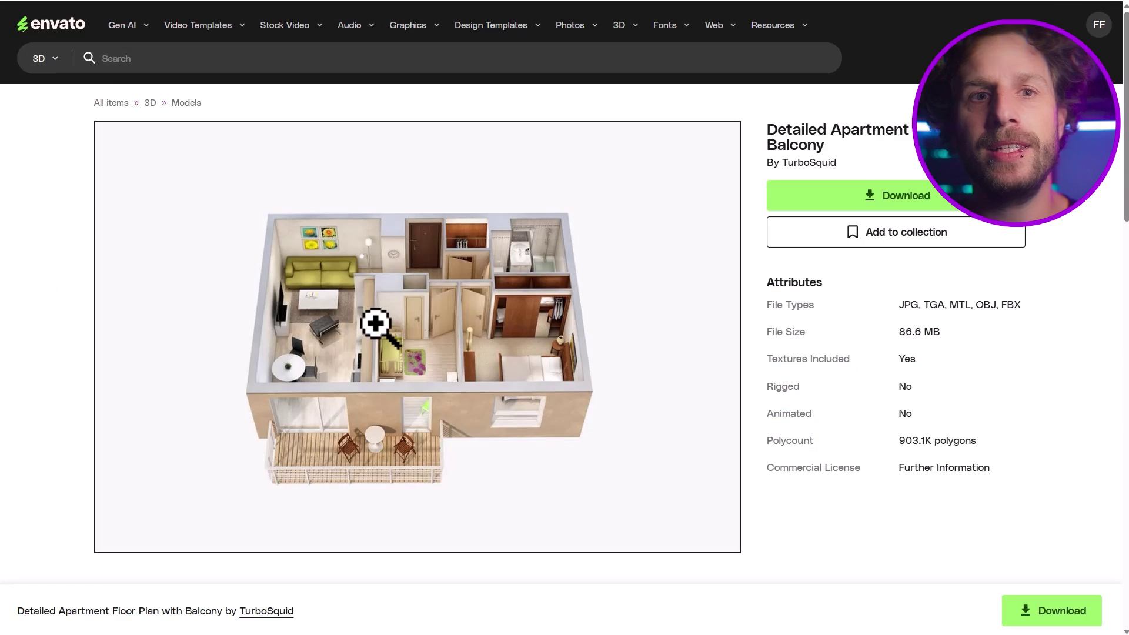
left_click(375, 323)
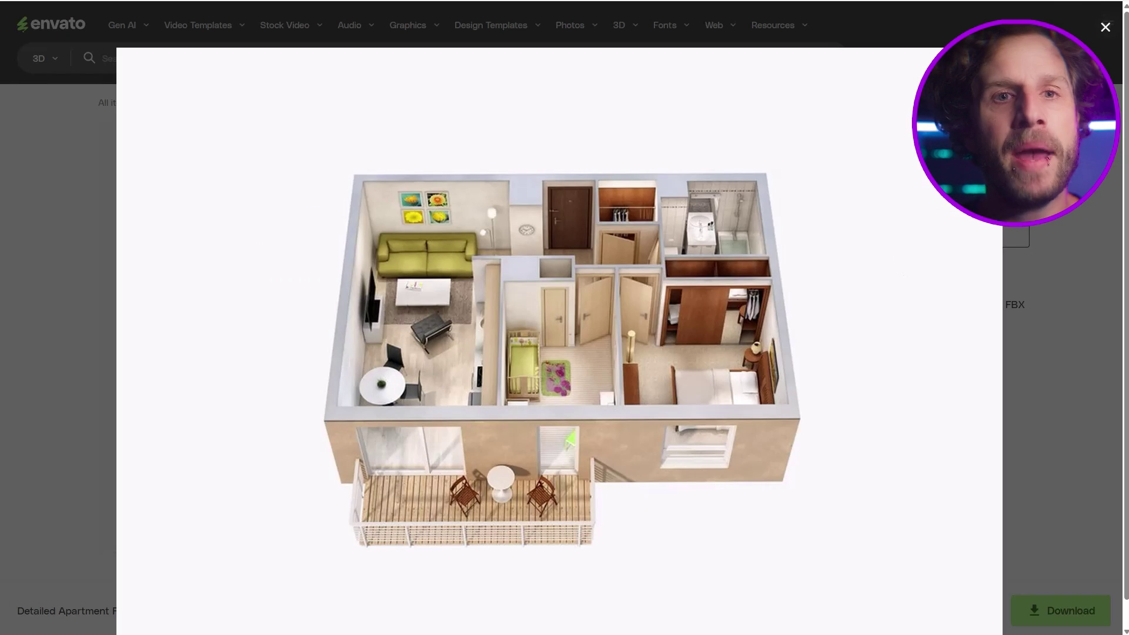
left_click(1105, 27)
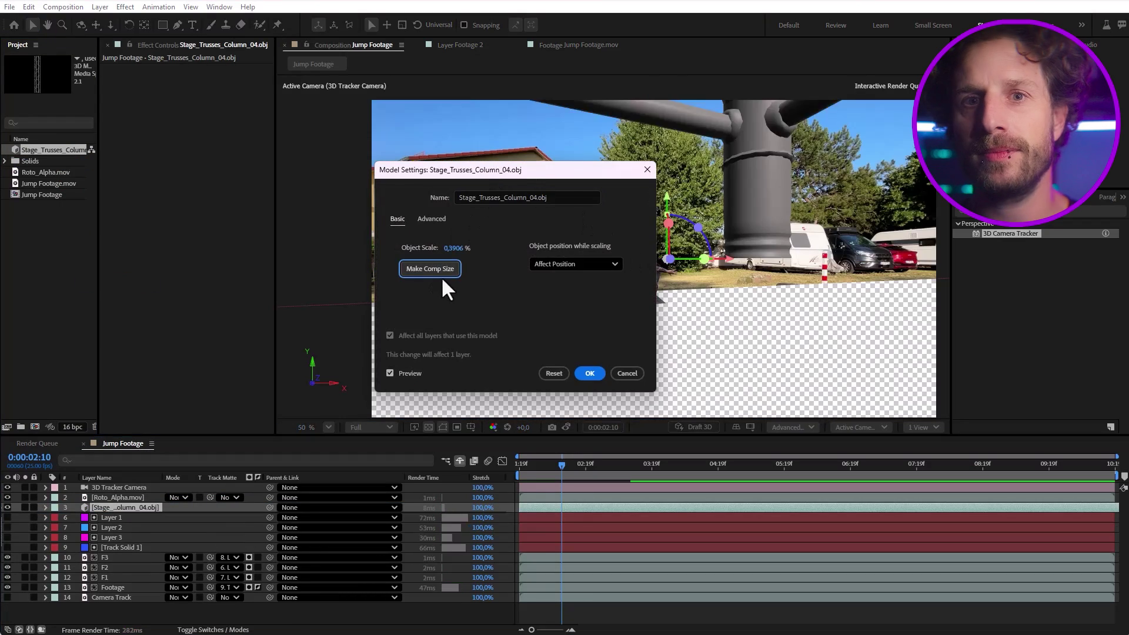
Confirm the truss column model settings, move its layer near the track layers, and add a light.
left_click(588, 371)
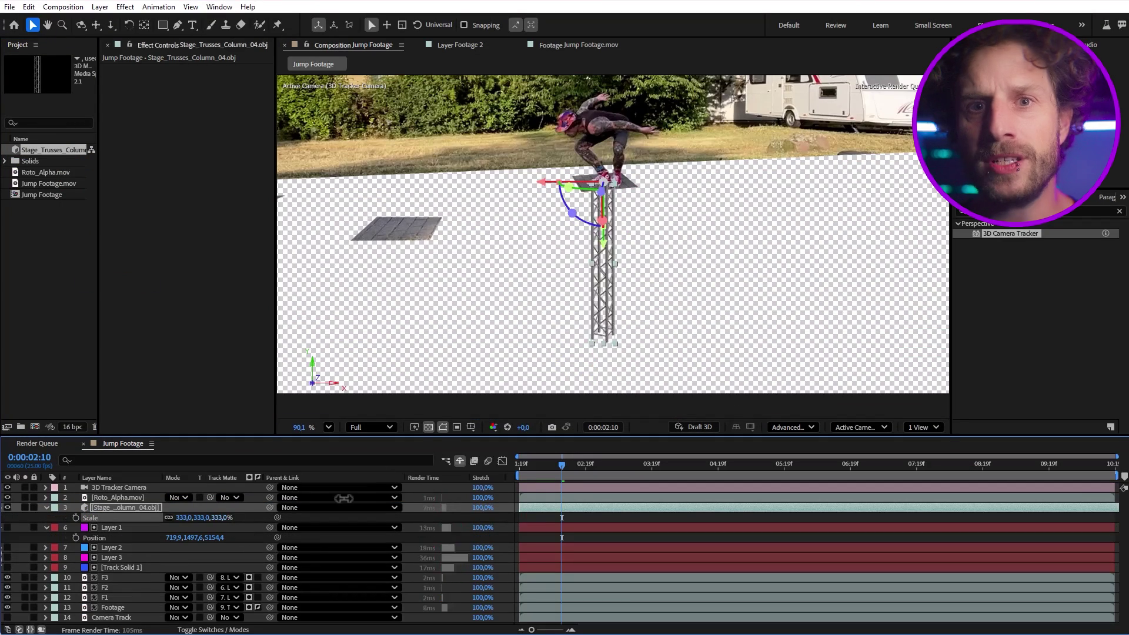
left_click_drag(111, 528, 129, 606)
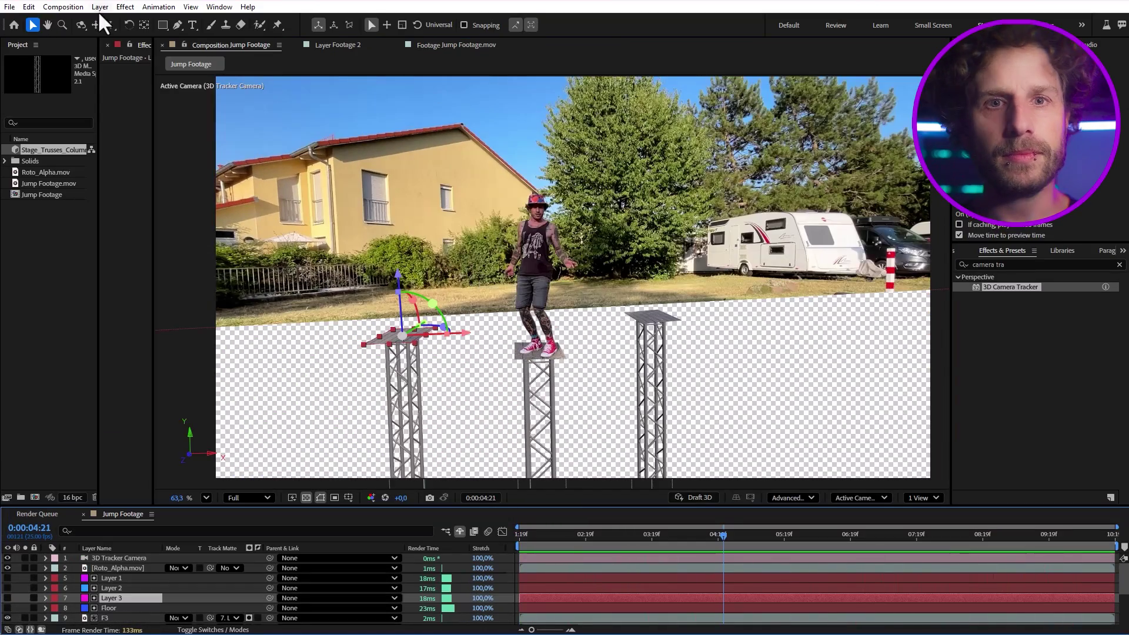
left_click(98, 11)
mouse_move(118, 25)
left_click(337, 44)
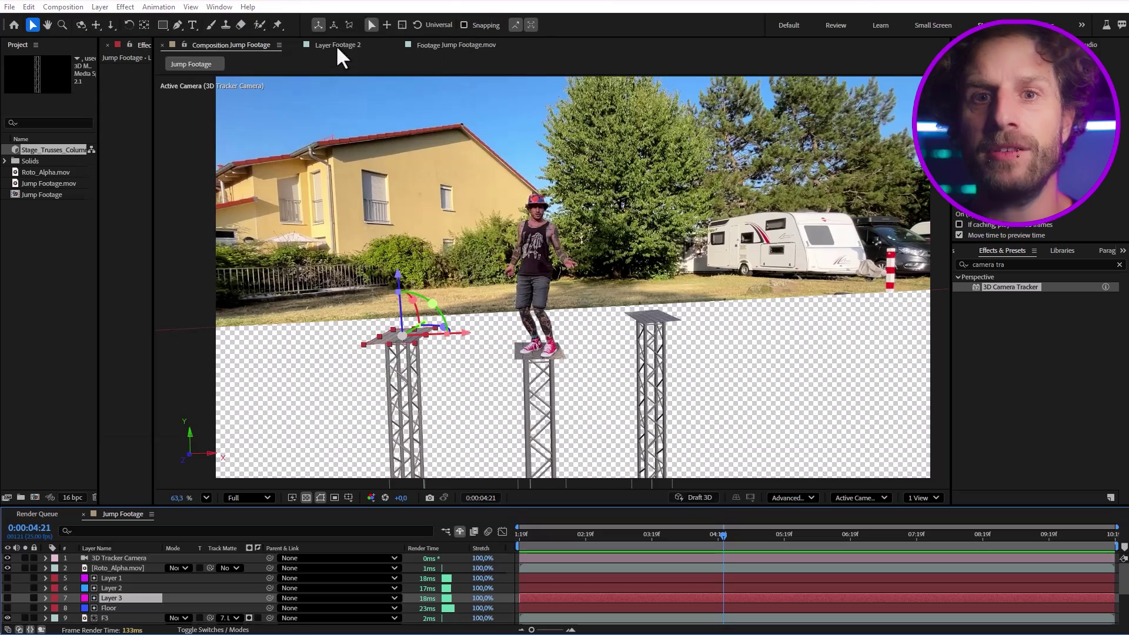
Make the new light an Environment light.
left_click(579, 193)
left_click(598, 267)
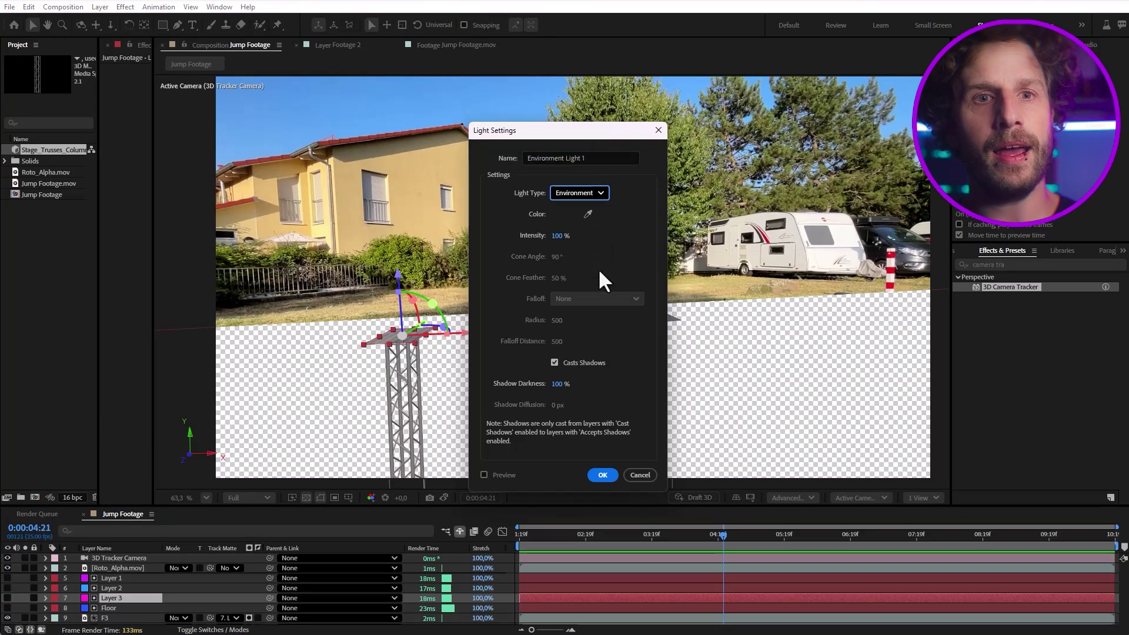
left_click(603, 474)
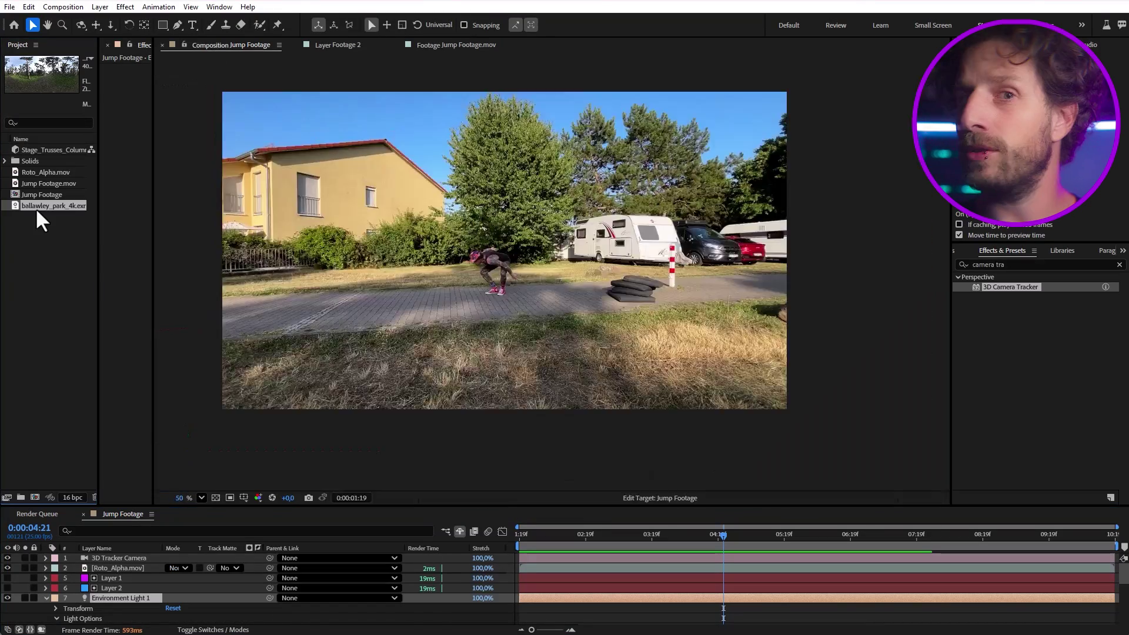
Move the environment light near the top and set its source to the park HDRI composition, then preview.
double_click(35, 206)
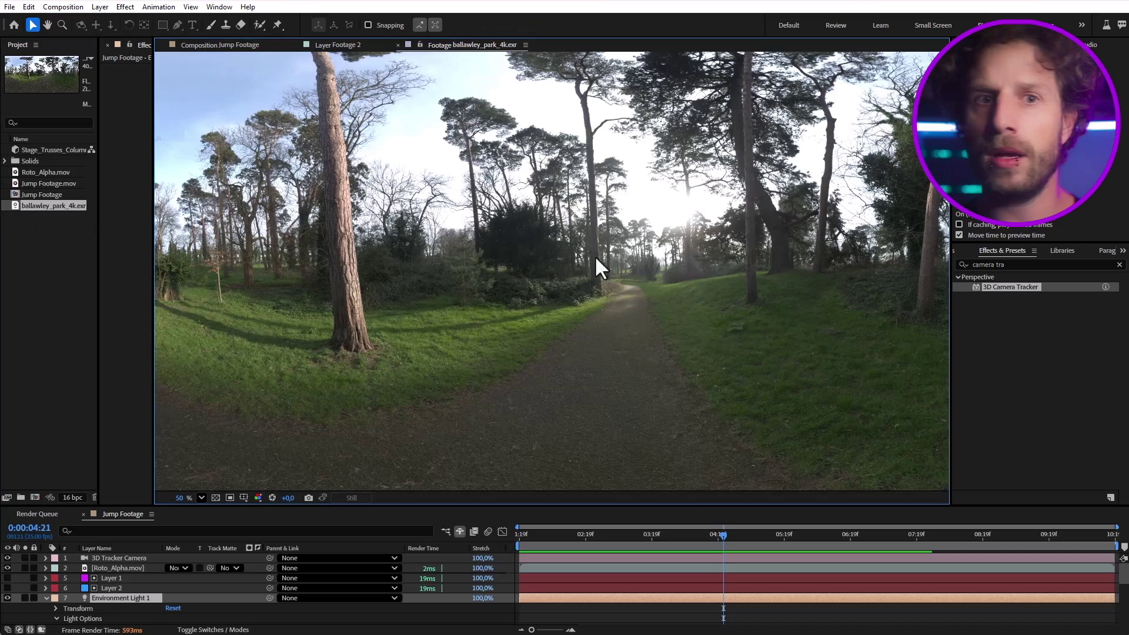
scroll(634, 247, "down", 3)
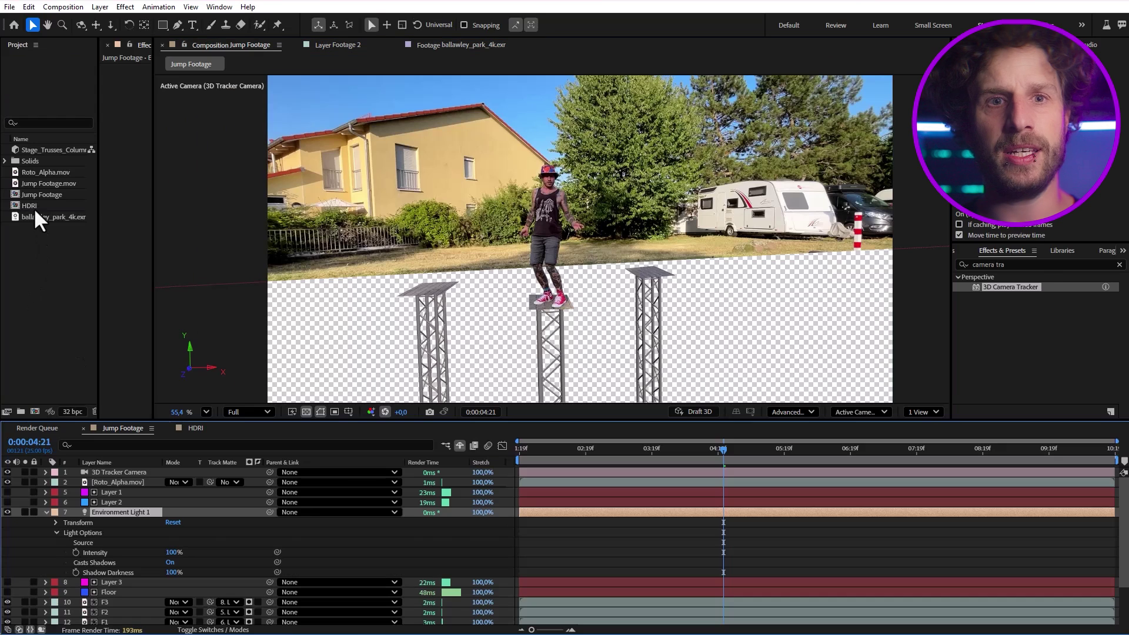
left_click(36, 207)
scroll(88, 623, "down", 3)
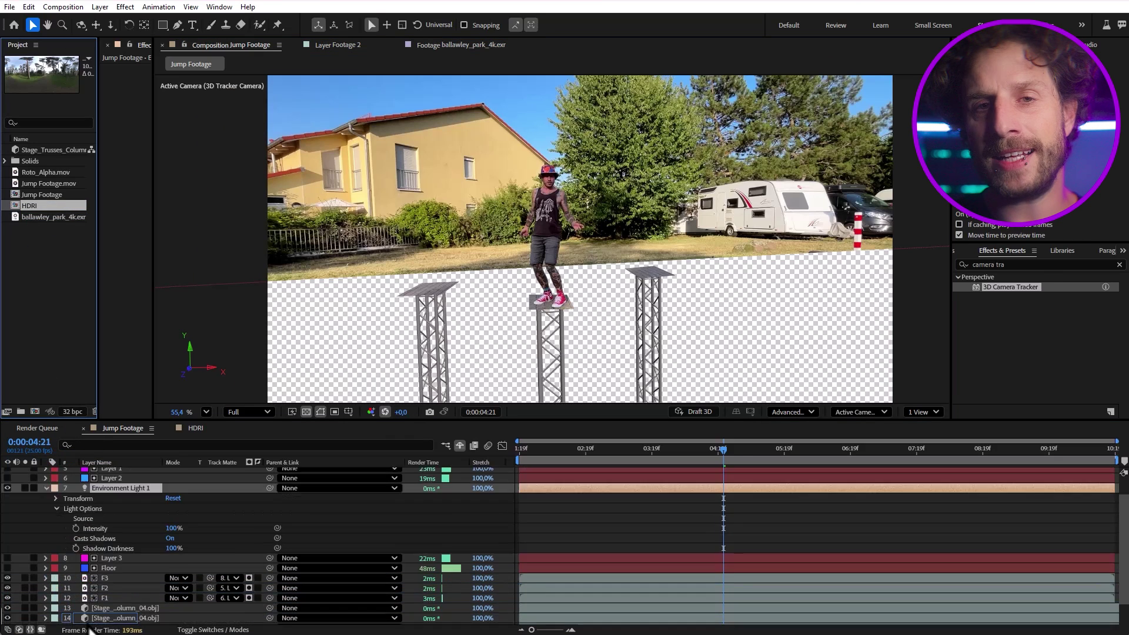
scroll(88, 623, "up", 3)
left_click_drag(56, 534, 44, 482)
key("F4")
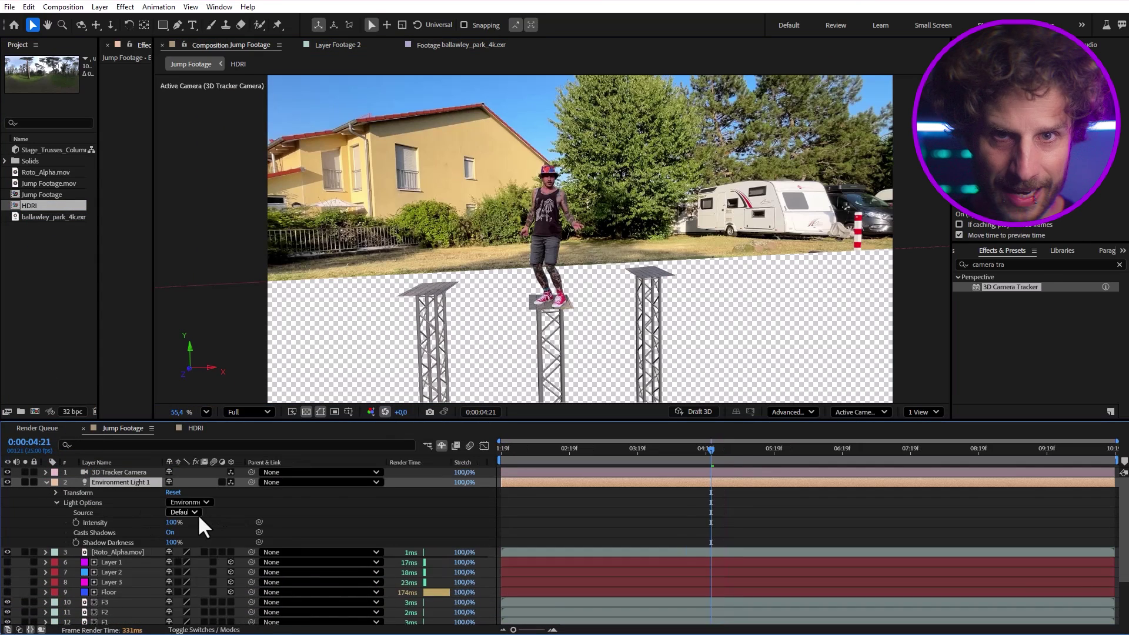
left_click(189, 512)
left_click(188, 623)
key("space")
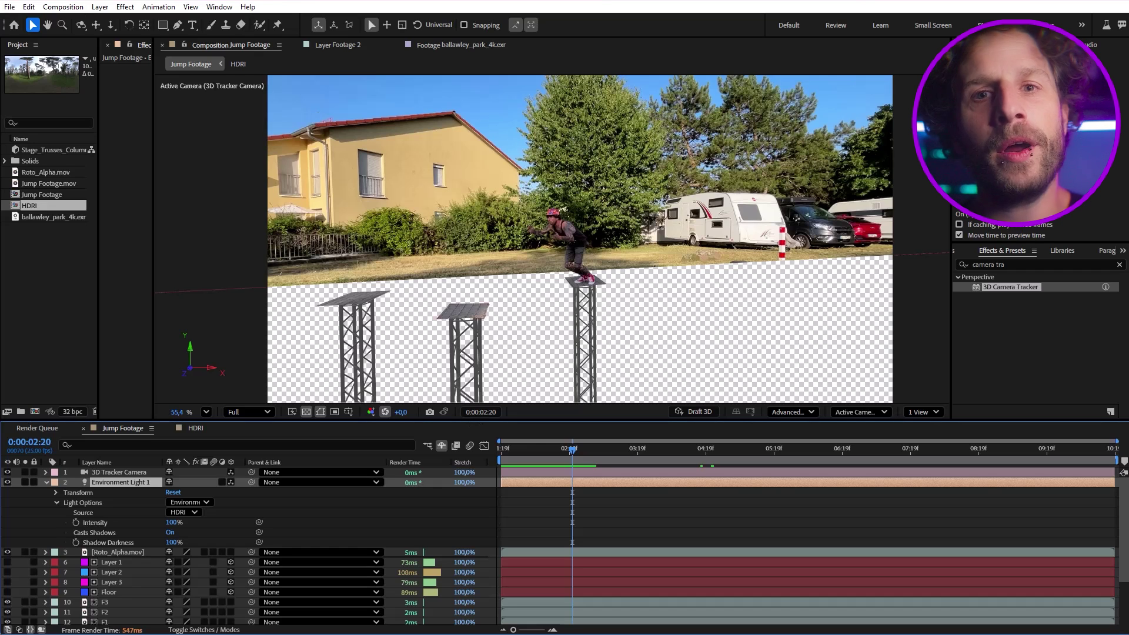
Add the cliff.glb model to the timeline and scale it with Make Comp Size.
left_click_drag(0, 479, 100, 479)
double_click(87, 479)
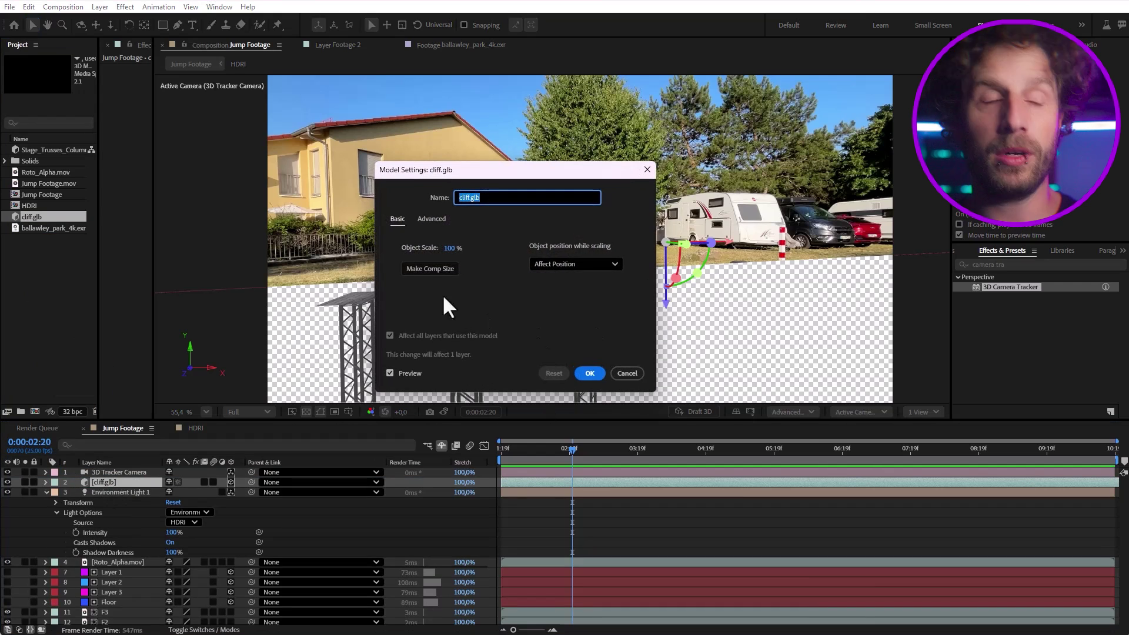
left_click(429, 269)
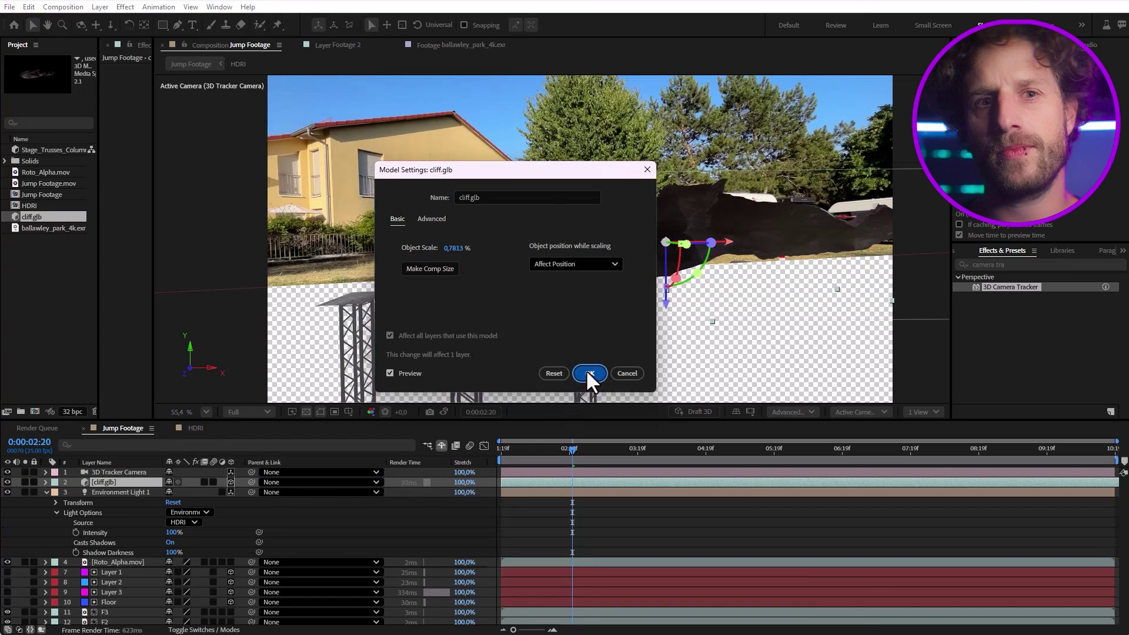
left_click(588, 373)
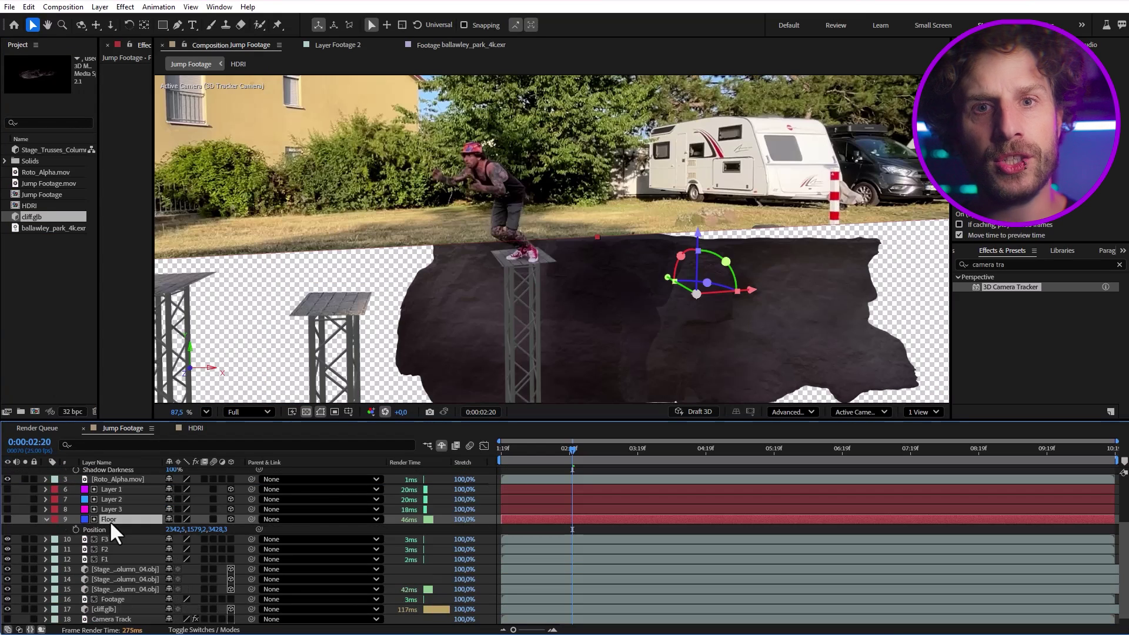
key("Return")
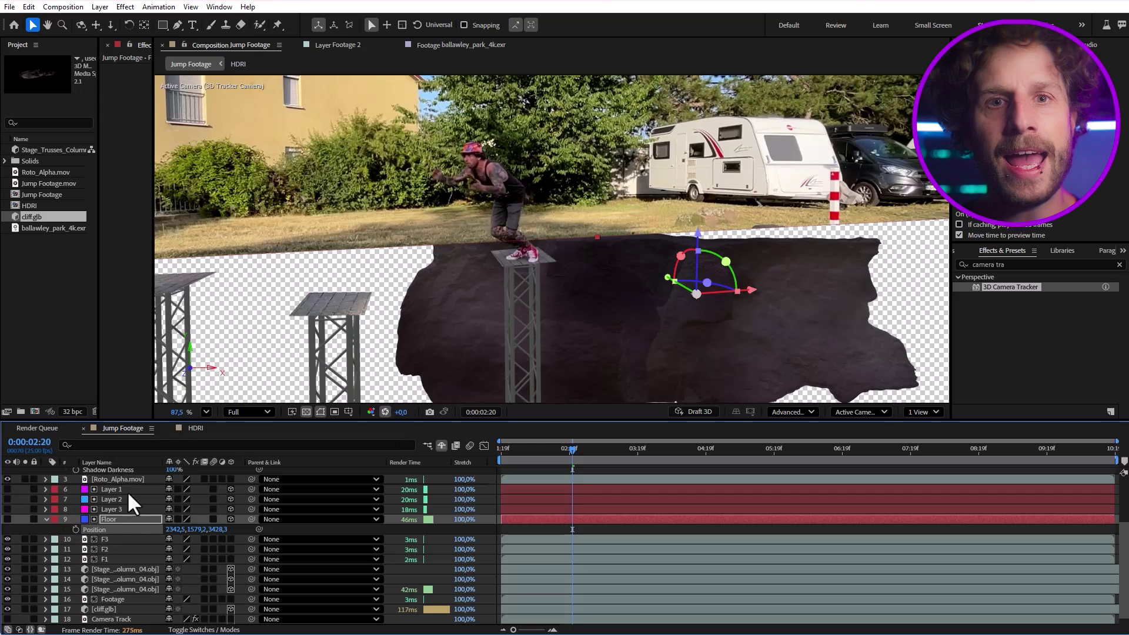
Make the Floor layer visible again and slide the cliff model sideways along X.
scroll(127, 492, "up", 2)
scroll(121, 485, "down", 3)
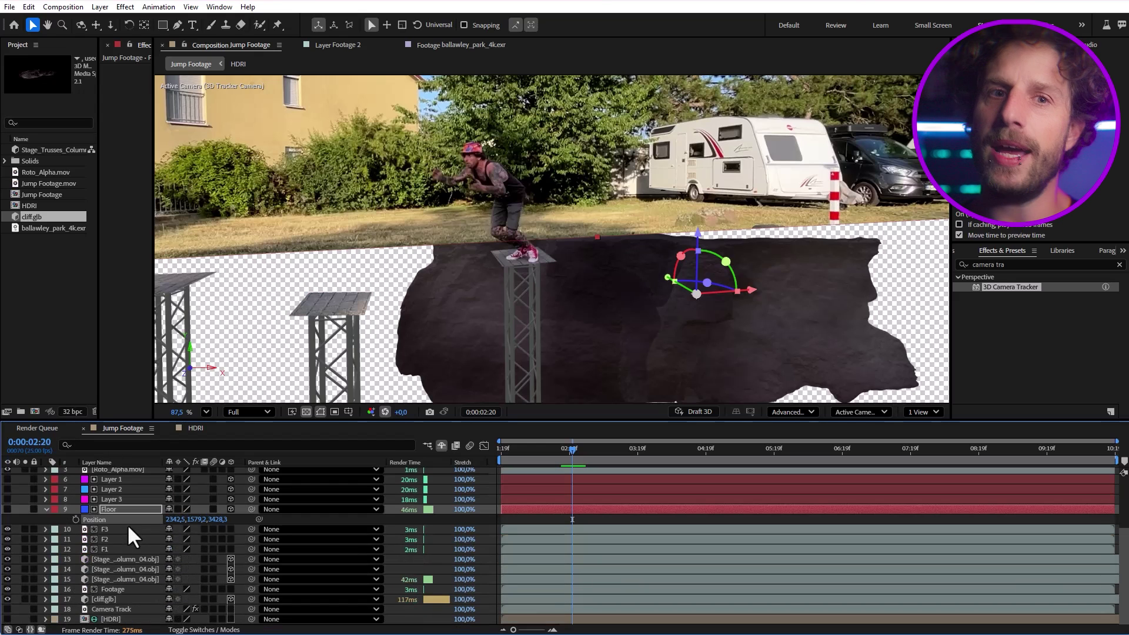
left_click(111, 596)
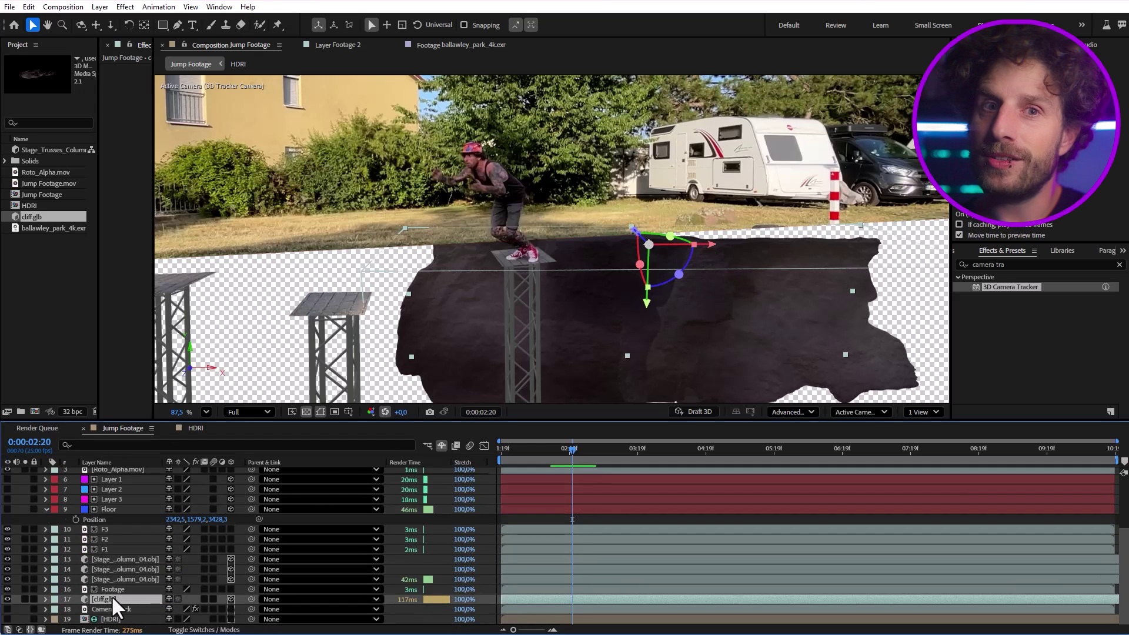
key("Return")
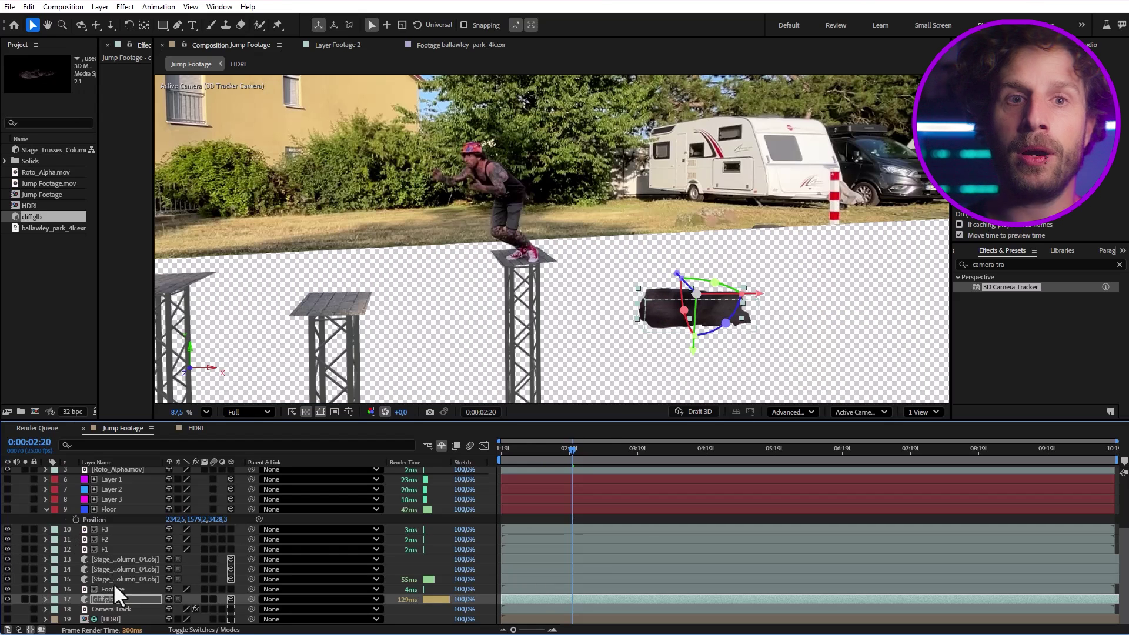
left_click(7, 509)
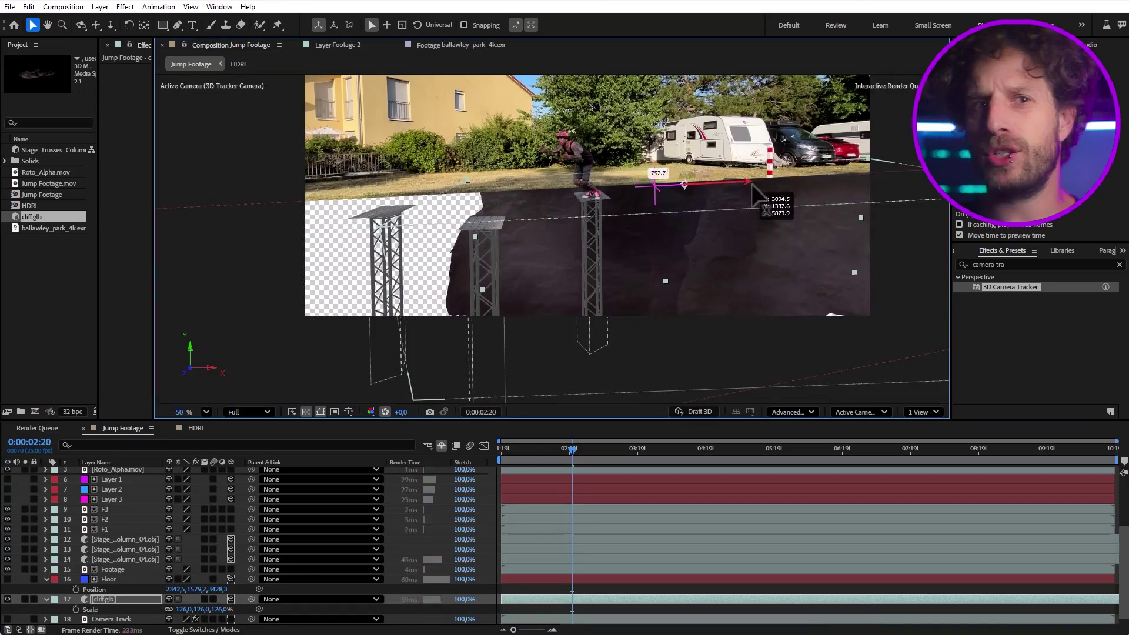
left_click_drag(717, 186, 753, 189)
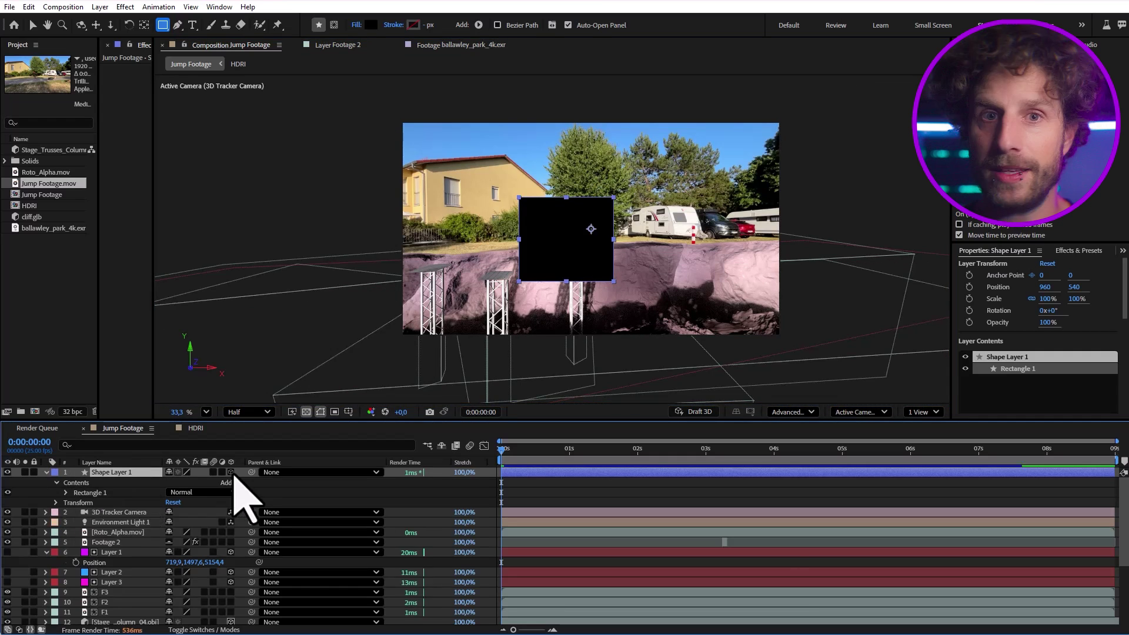
Make the rectangle shape layer 3D and set its bevel style to Concave.
left_click(231, 472)
left_click(144, 24)
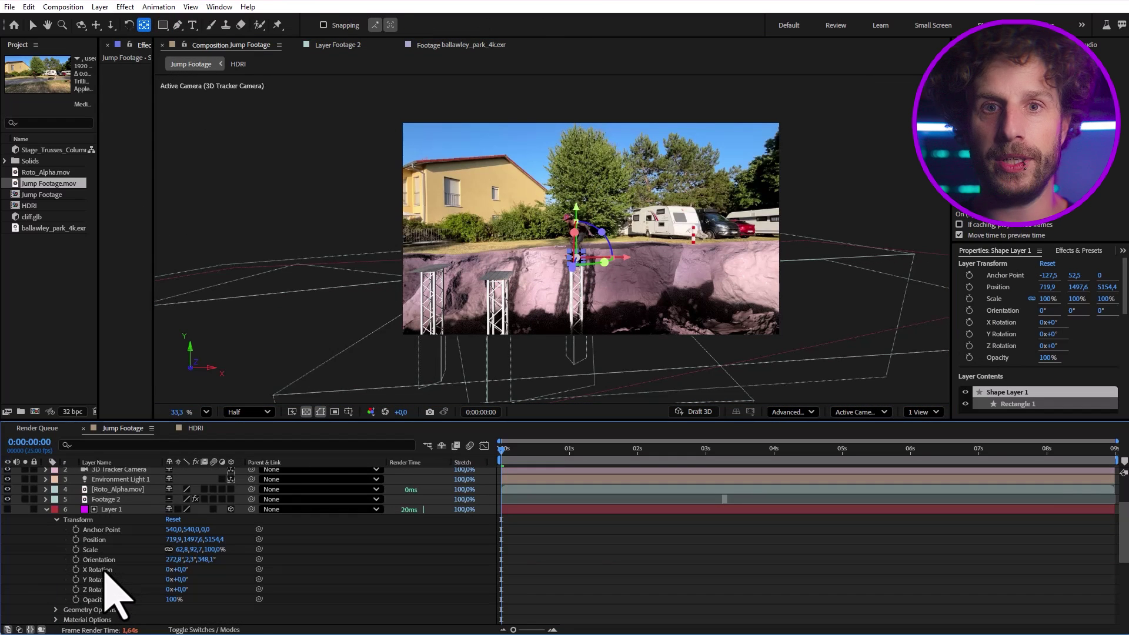
scroll(118, 471, "up", 3)
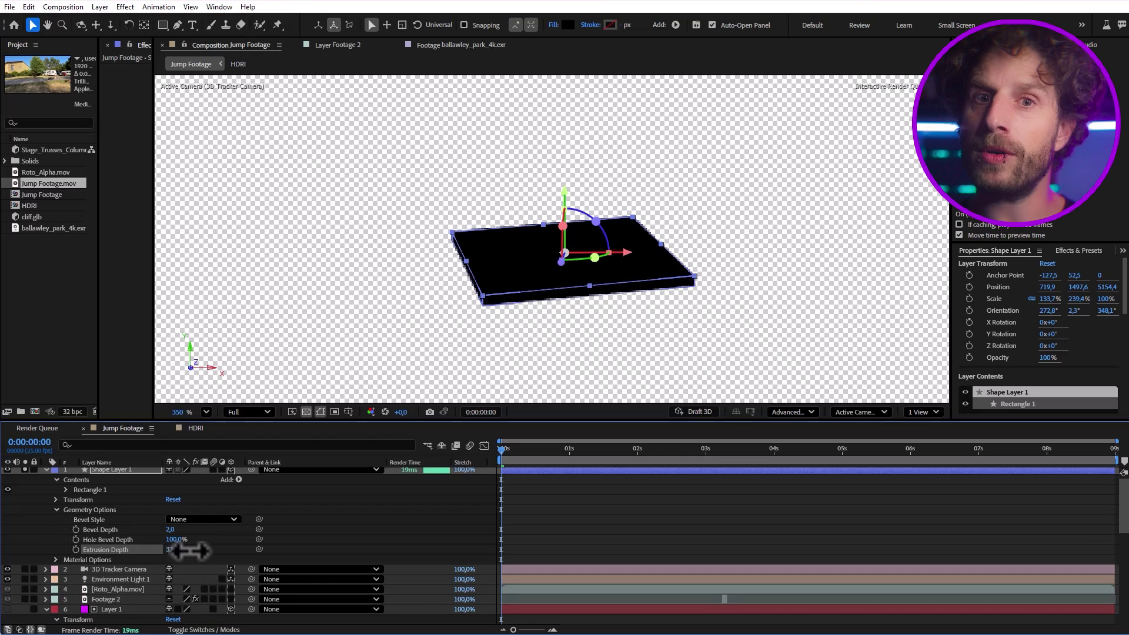
left_click(190, 556)
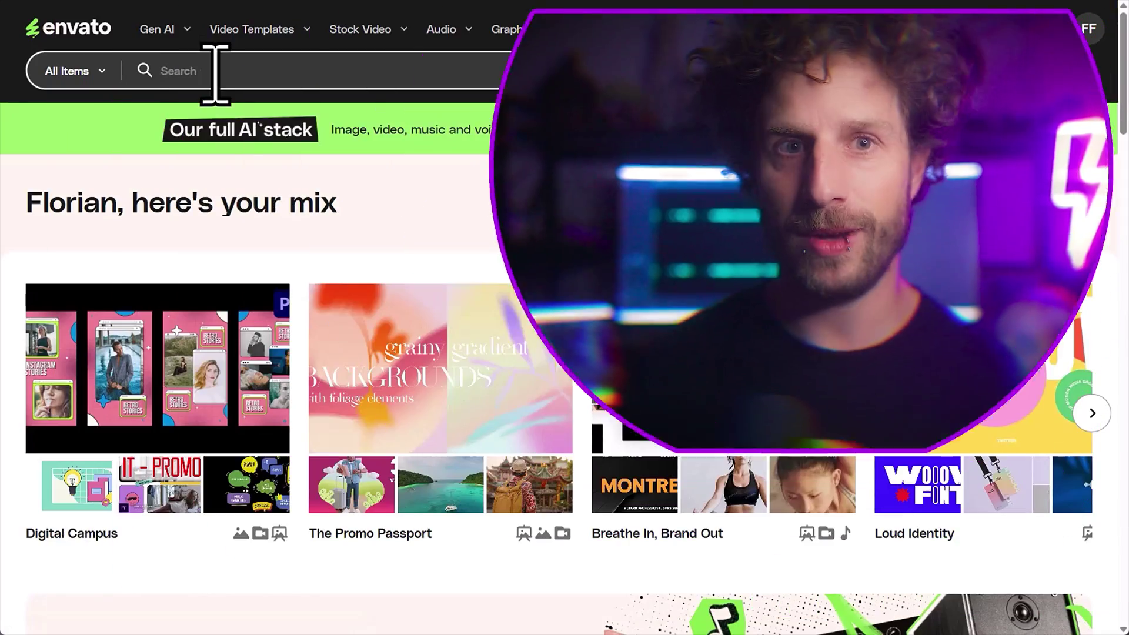
Search Envato for 'lava' and scroll through the results.
type("lava")
key("Return")
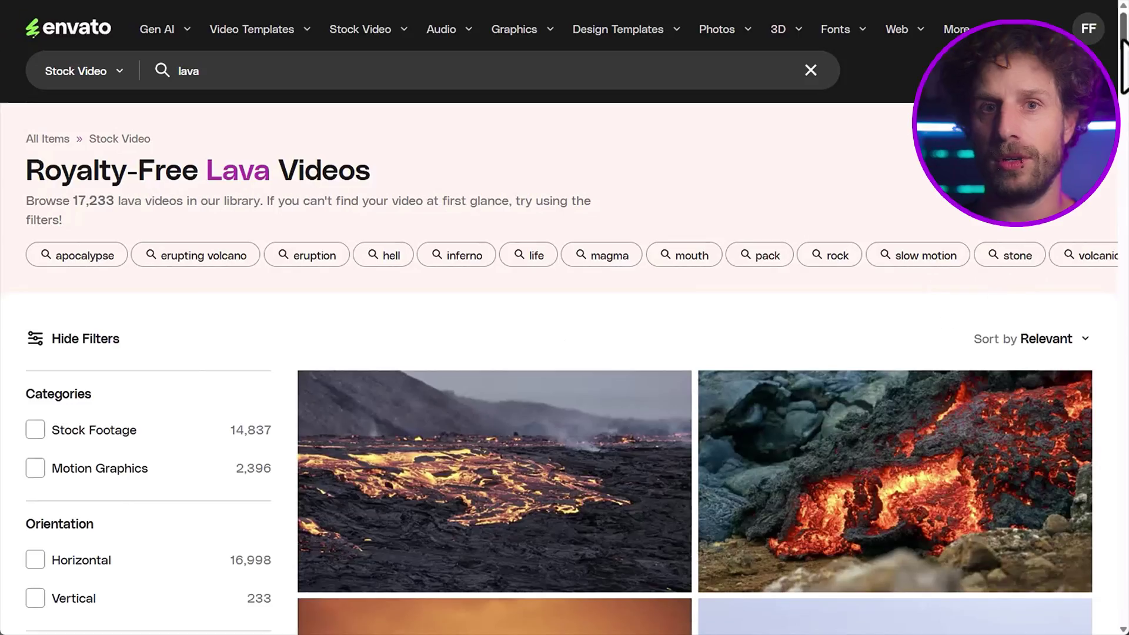
scroll(1028, 260, "down", 15)
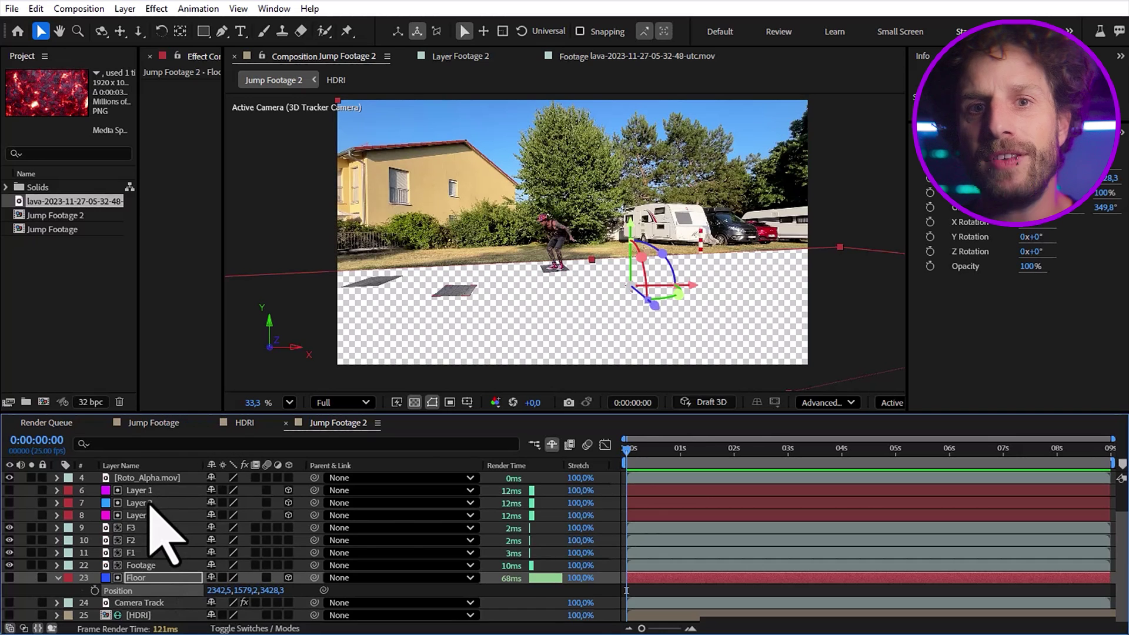
Enlarge the lava footage layer to cover the floor.
scroll(161, 547, "up", 2)
left_click(172, 504)
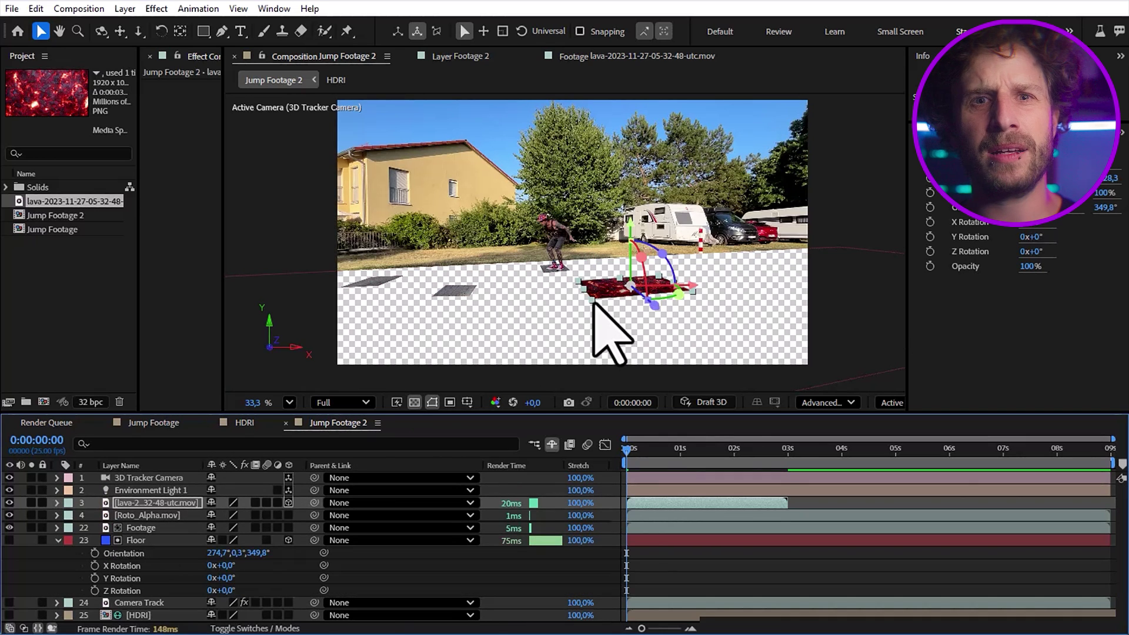
left_click_drag(598, 295, 279, 558)
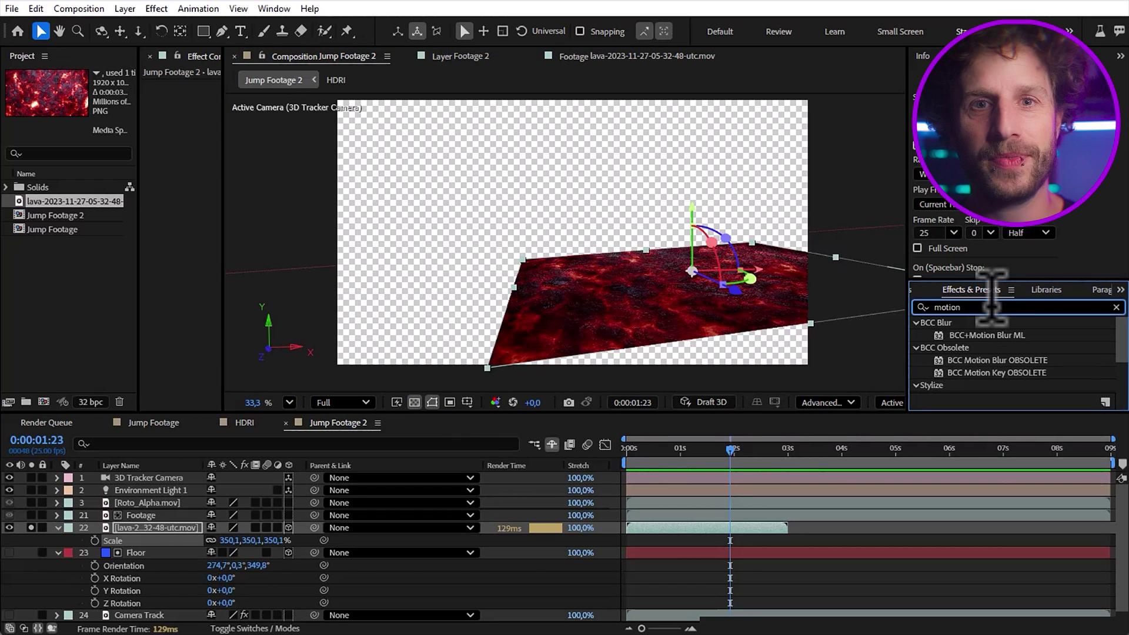
Apply Motion Tile to the lava with wider output and Mirror Edges, then jump to the clip's end.
left_click_drag(976, 338, 151, 532)
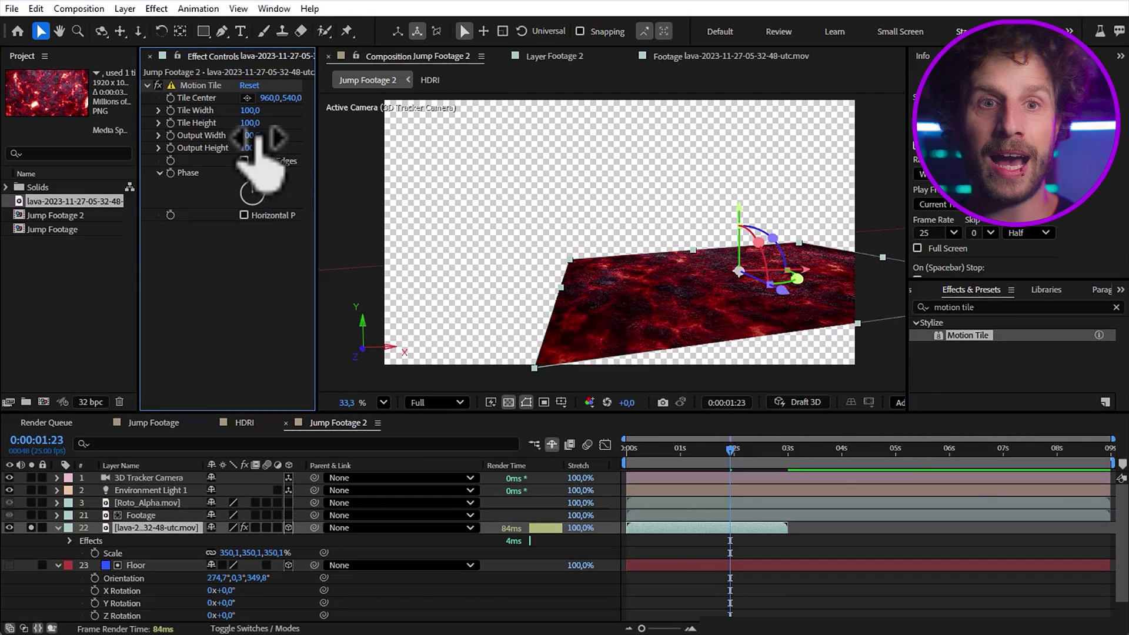
left_click_drag(260, 137, 261, 137)
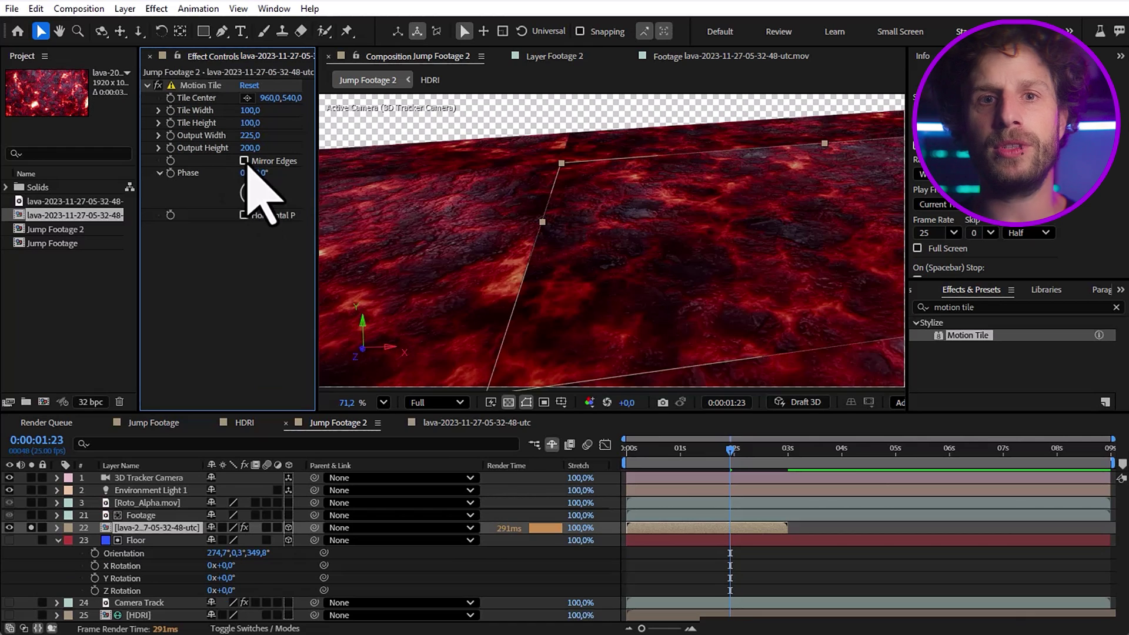
left_click(244, 160)
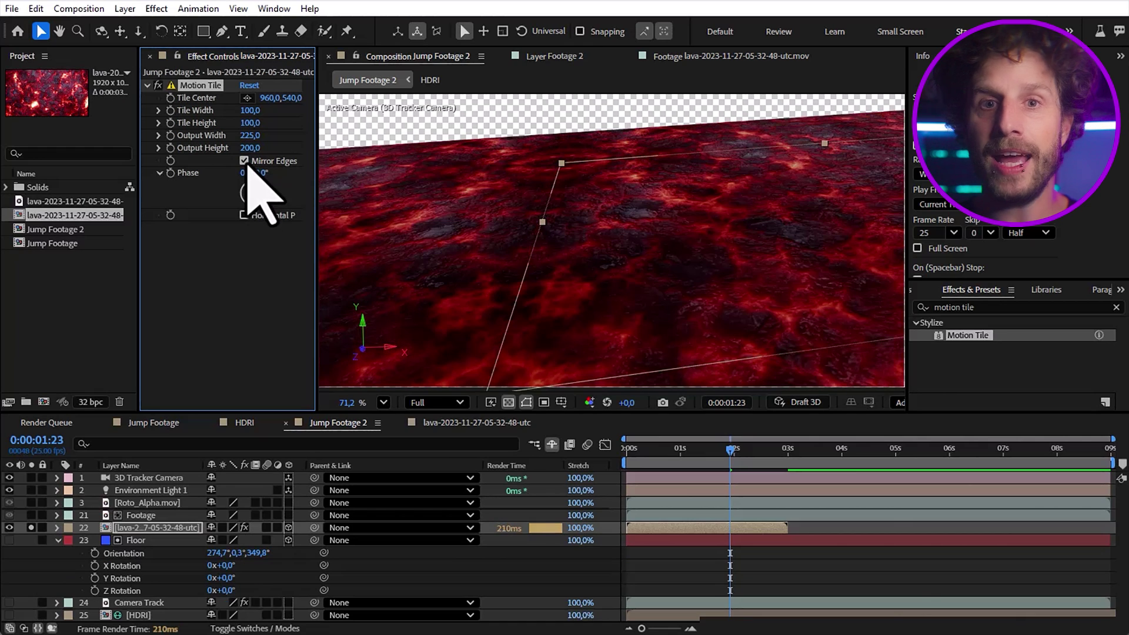
left_click(891, 569)
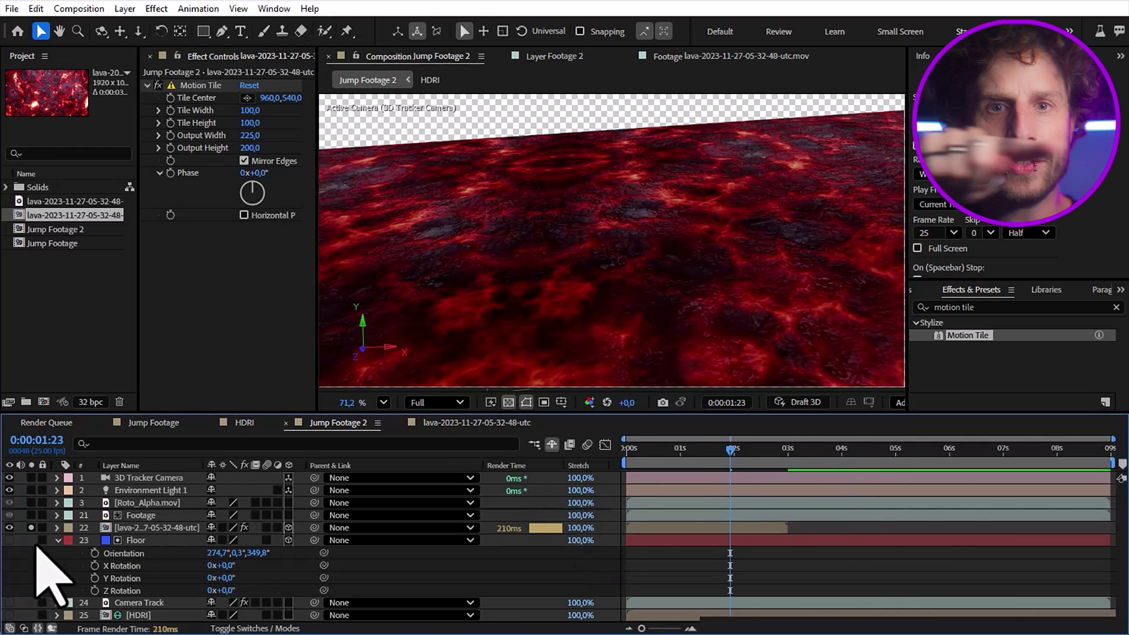
left_click(1107, 450)
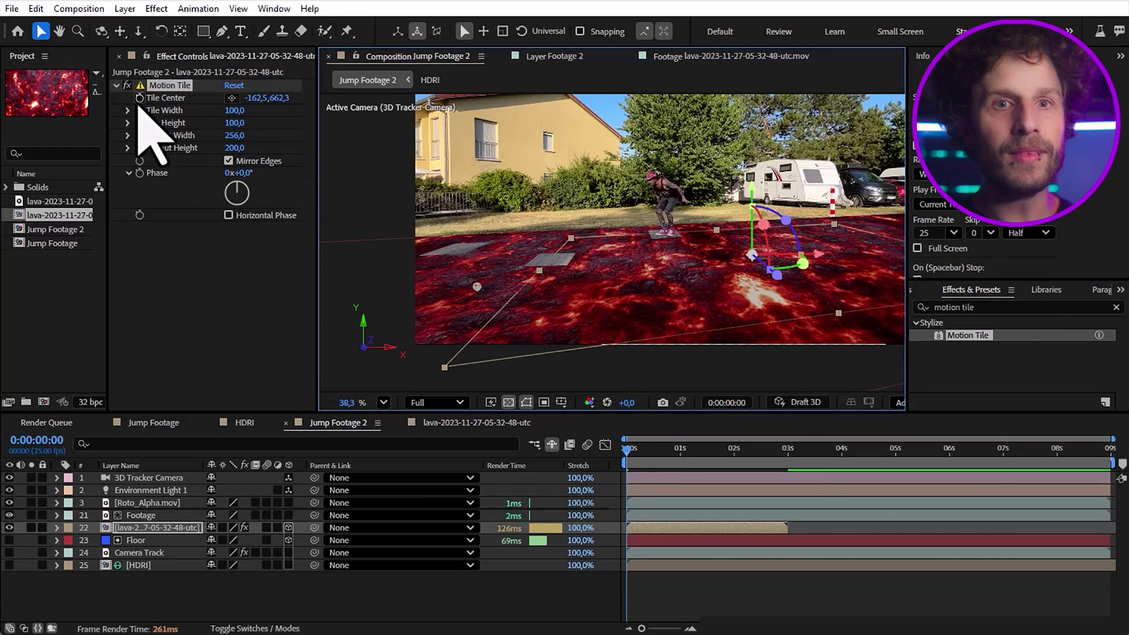
Apply Turbulent Displace to the LAVA layer and scrub its Evolution.
left_click(140, 102)
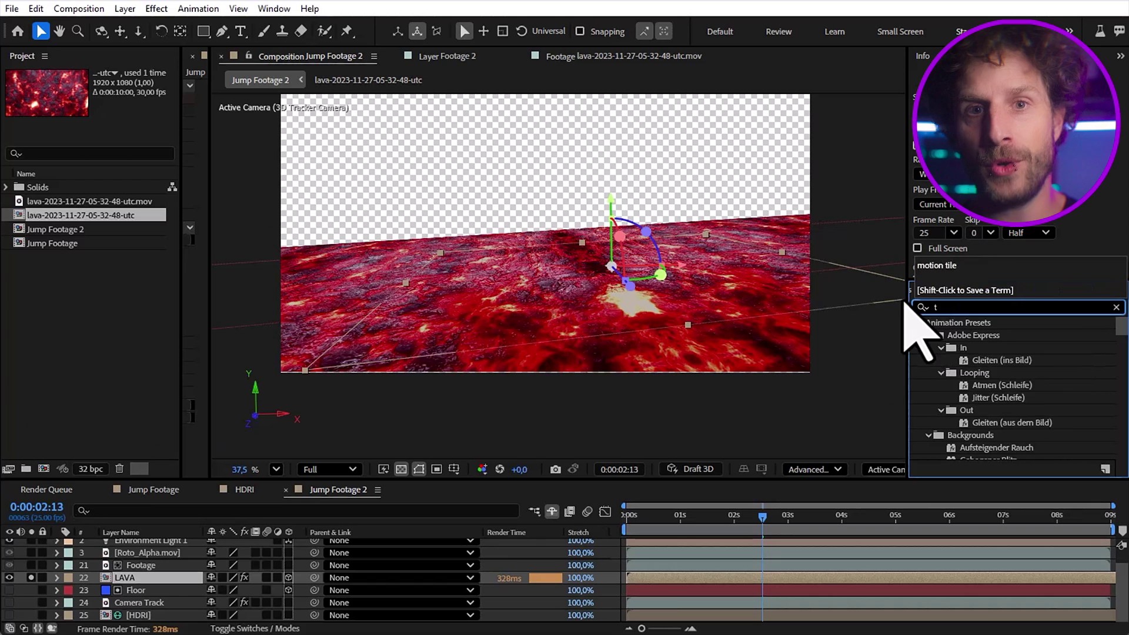
left_click_drag(980, 335, 125, 577)
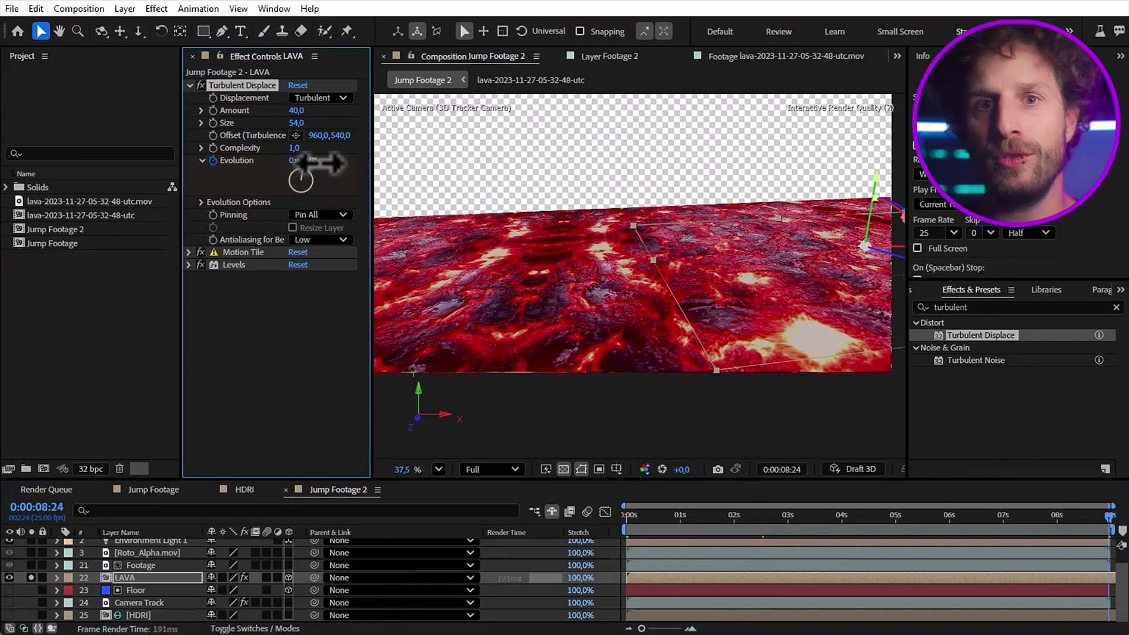
left_click_drag(321, 163, 724, 186)
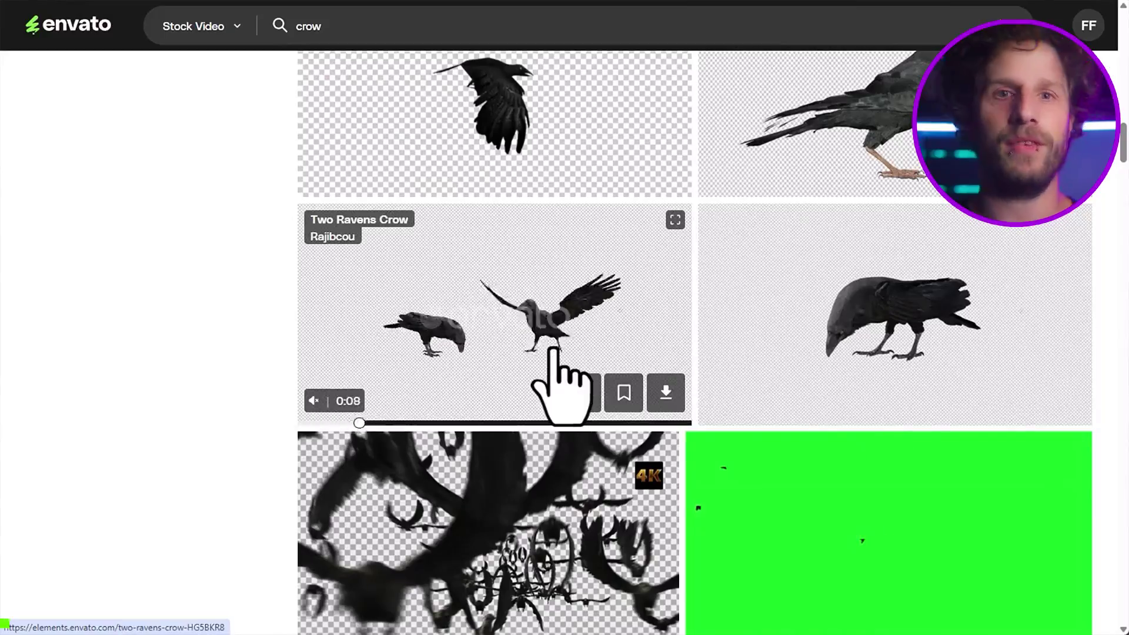
Open the Raven Crow Eat clip, then browse Graphics > Illustrations and open the clouds illustration.
left_click(906, 353)
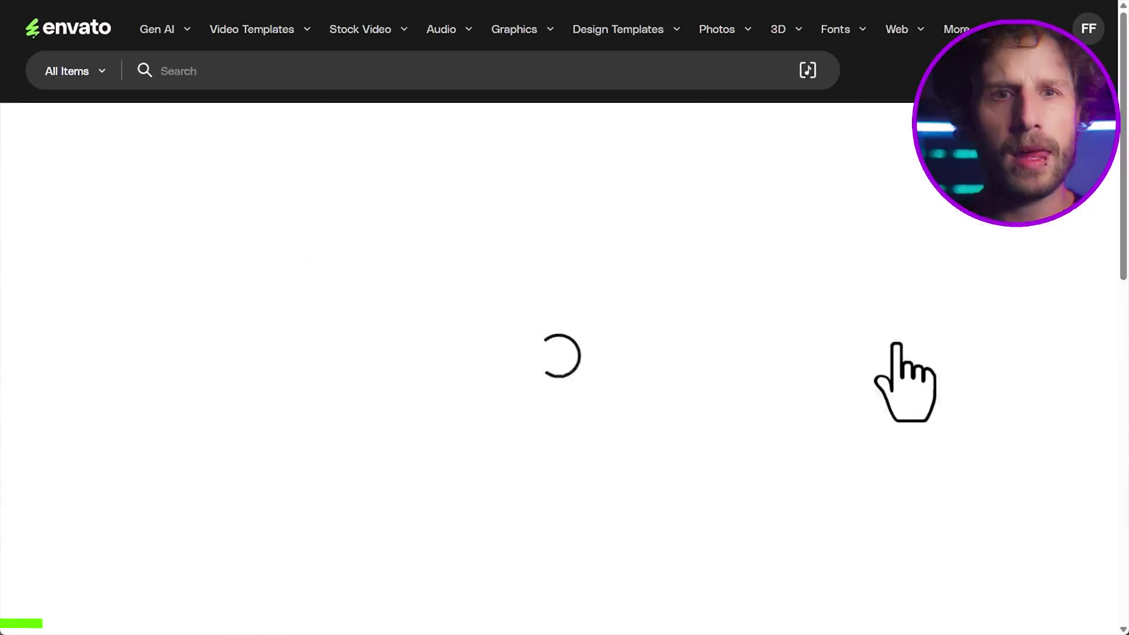
mouse_move(520, 34)
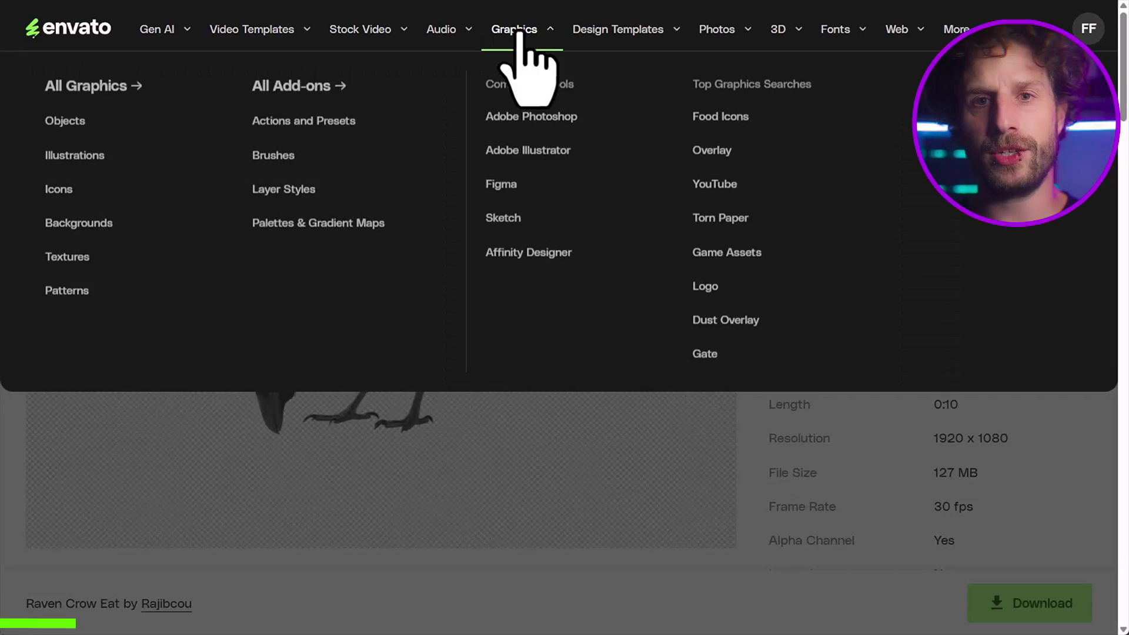
left_click(71, 158)
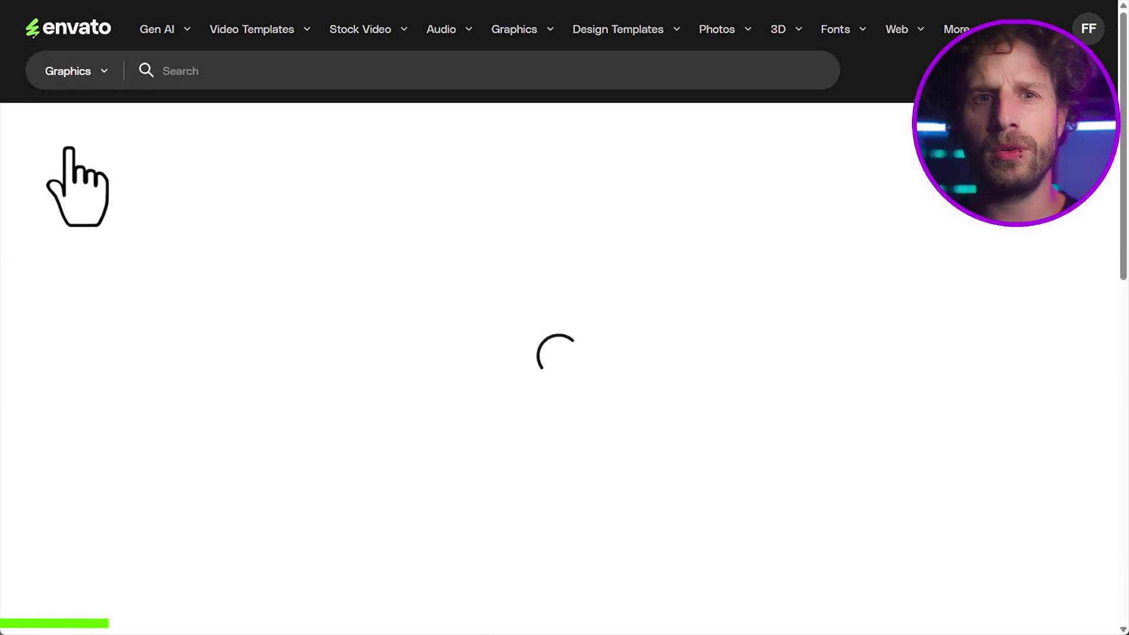
scroll(850, 392, "down", 9)
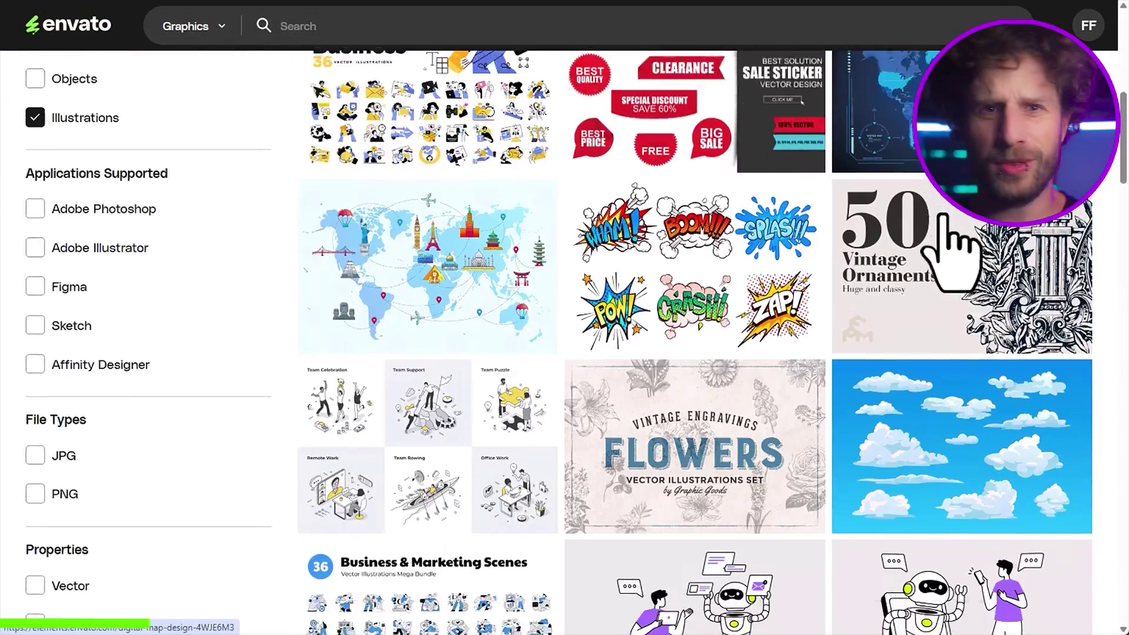
scroll(949, 247, "down", 4)
left_click(946, 248)
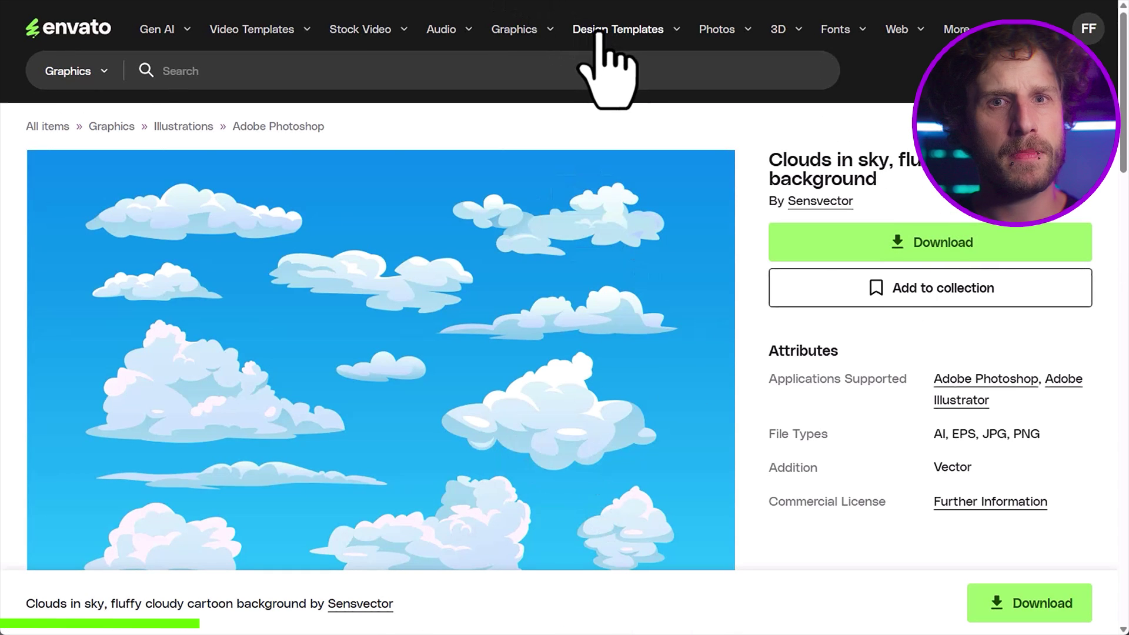
Browse Design Templates > Printable Templates and open the Company Profile template.
mouse_move(599, 36)
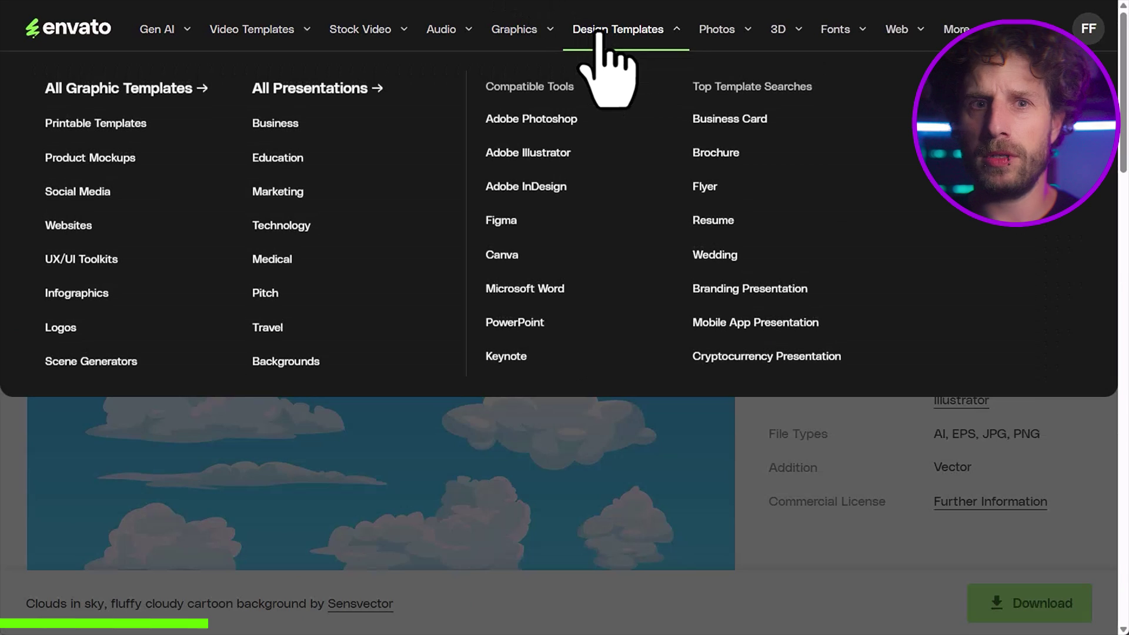
left_click(127, 133)
scroll(790, 261, "down", 5)
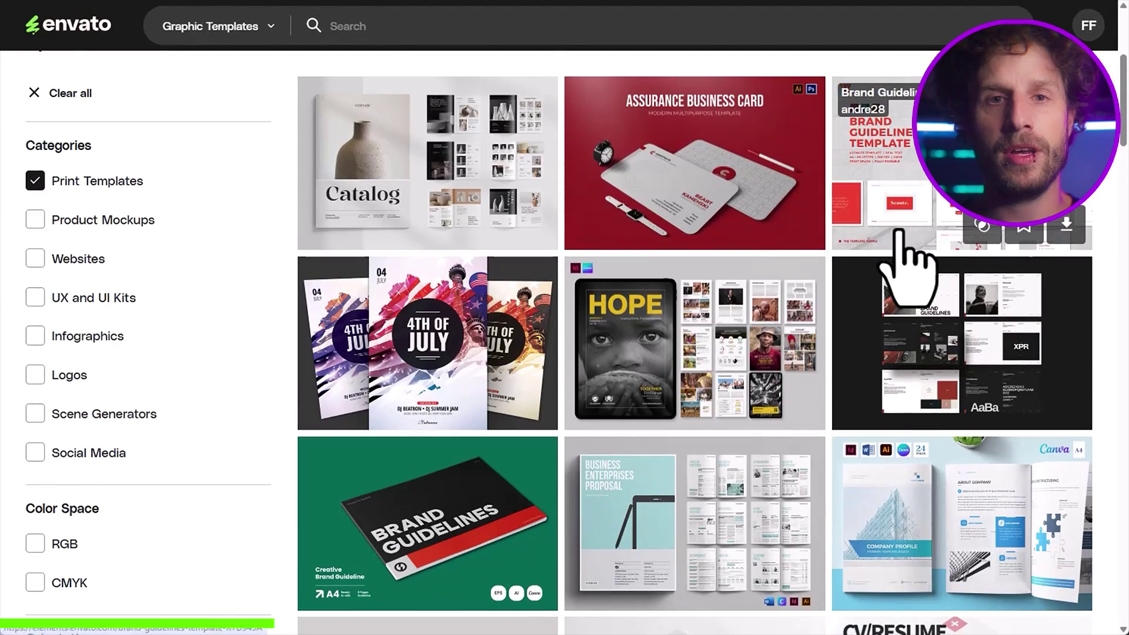
scroll(905, 262, "down", 9)
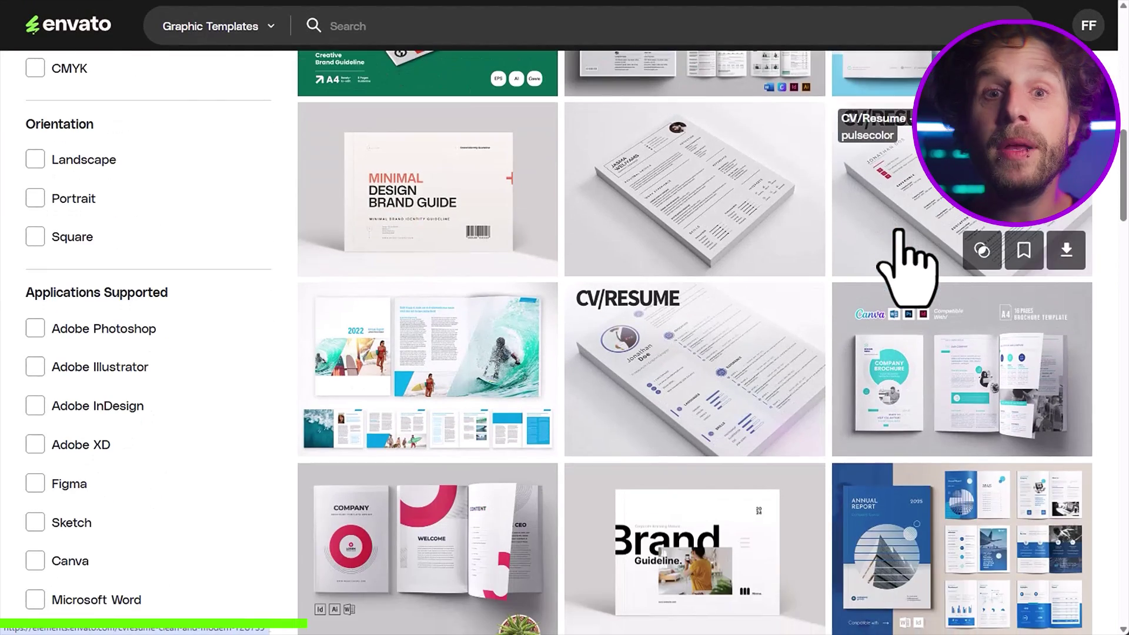
scroll(898, 232, "down", 3)
left_click(449, 424)
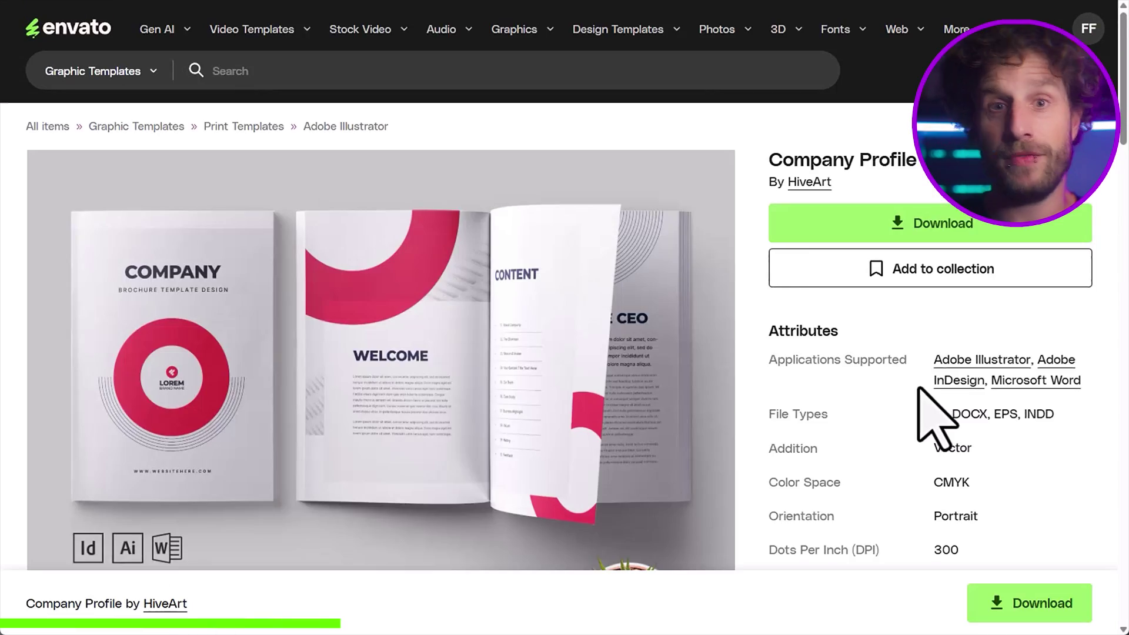
scroll(937, 418, "down", 2)
scroll(934, 412, "up", 2)
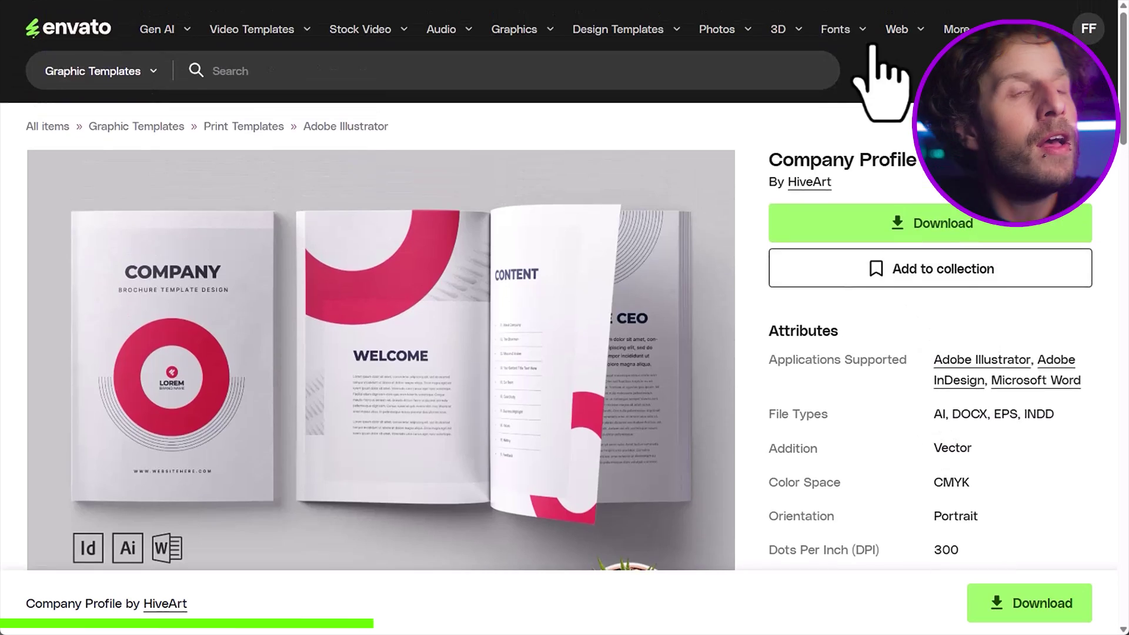
Browse the Serif fonts listing, then open the AI VideoGen page among the Gen AI tools.
mouse_move(848, 42)
left_click(53, 130)
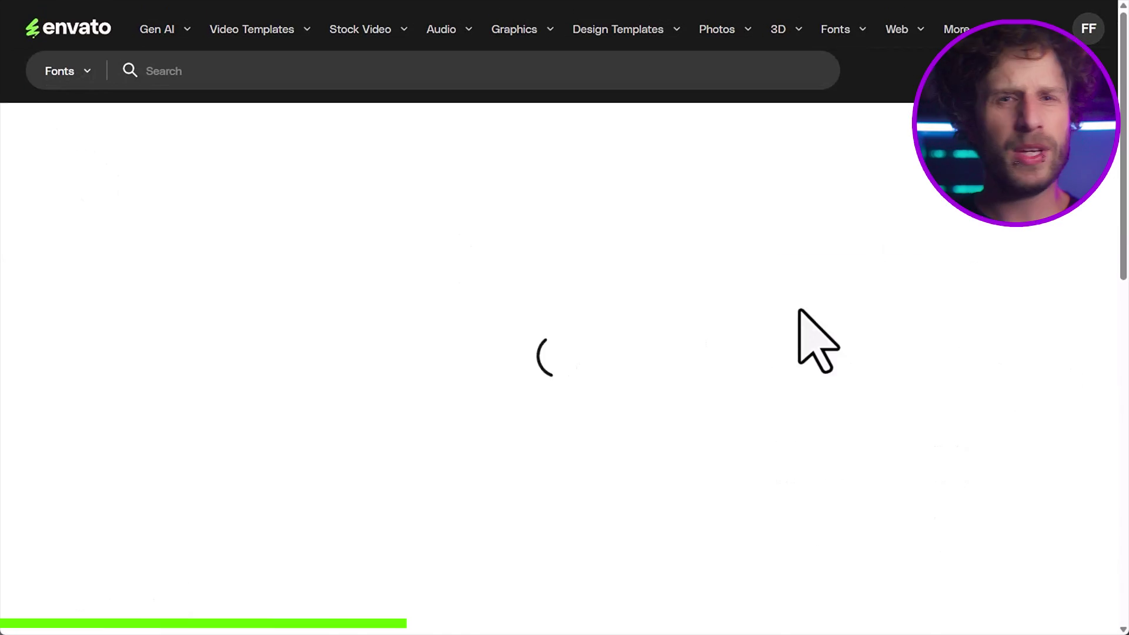
scroll(905, 353, "down", 4)
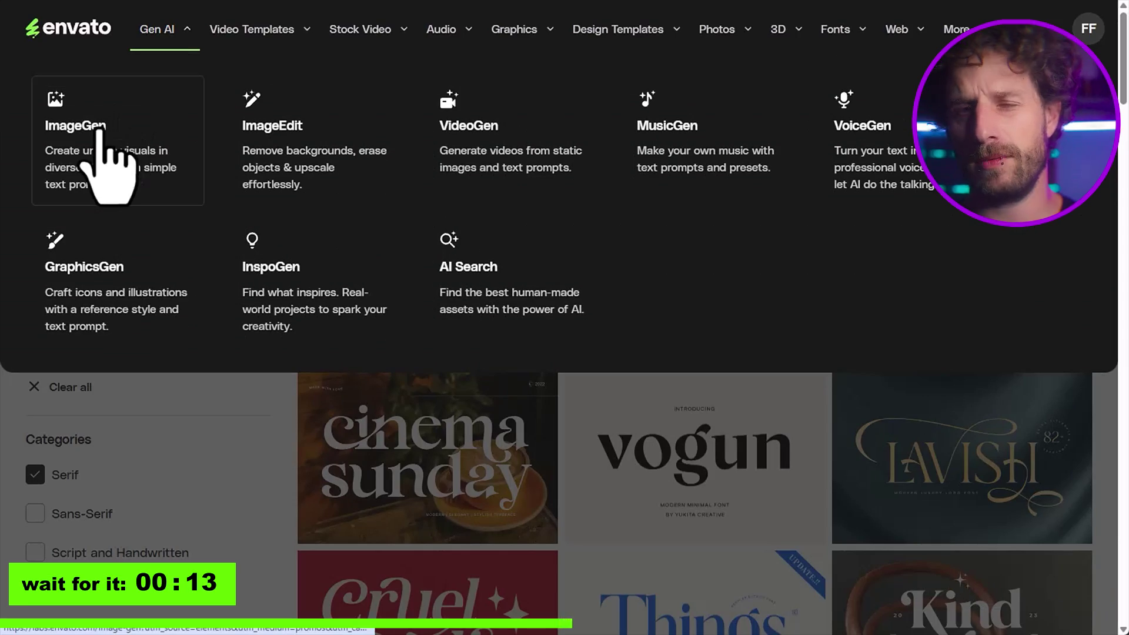
left_click(472, 123)
mouse_move(304, 69)
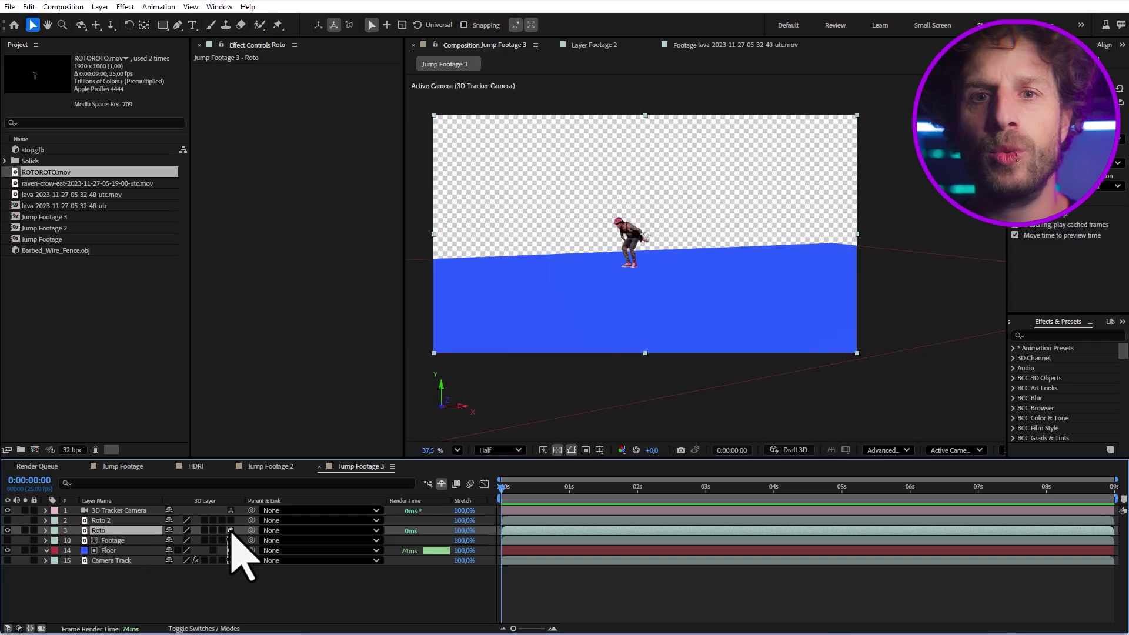
Enable the 3D Layer switch on Roto and preview the scene to check the figure against the floor.
left_click(231, 530)
scroll(833, 391, "down", 2)
left_click_drag(832, 391, 815, 348)
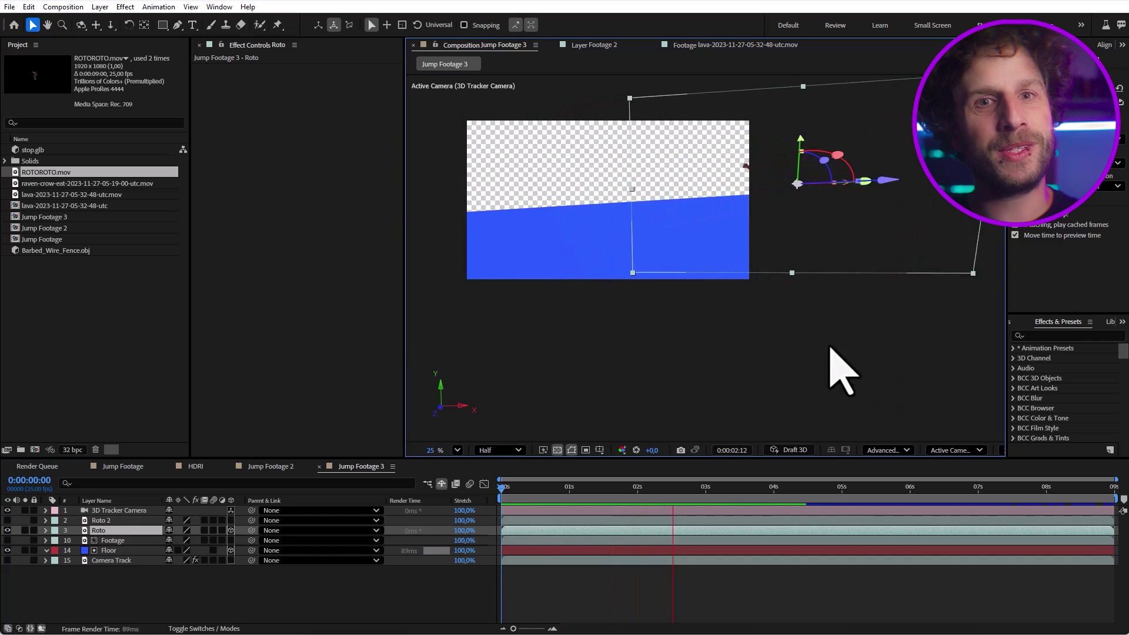
scroll(902, 416, "down", 2)
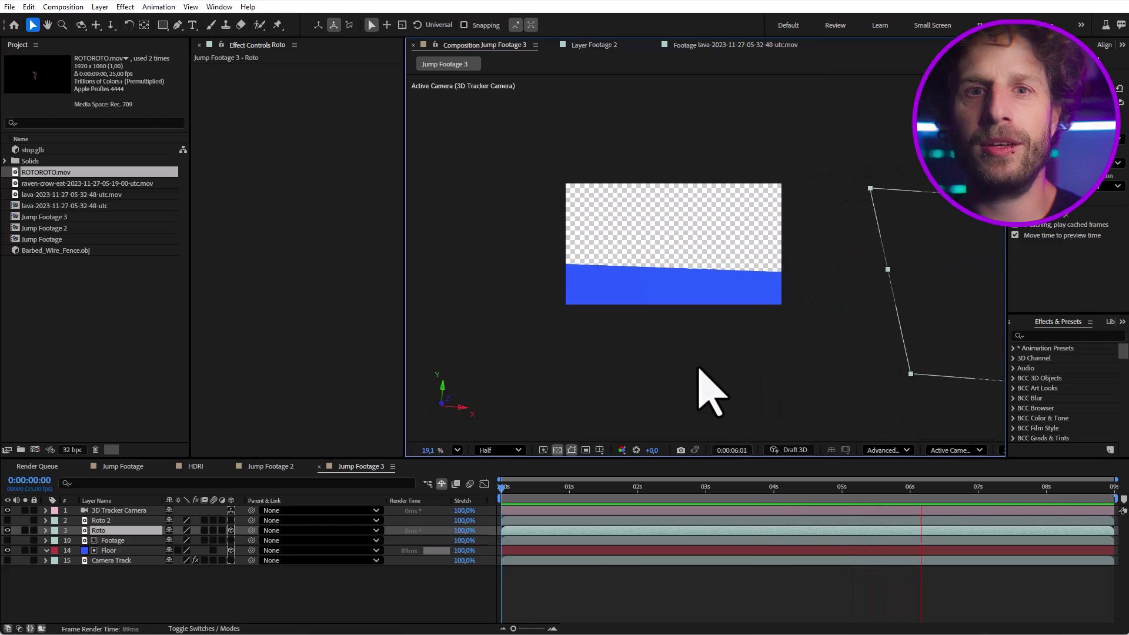
scroll(711, 393, "down", 4)
left_click(552, 488)
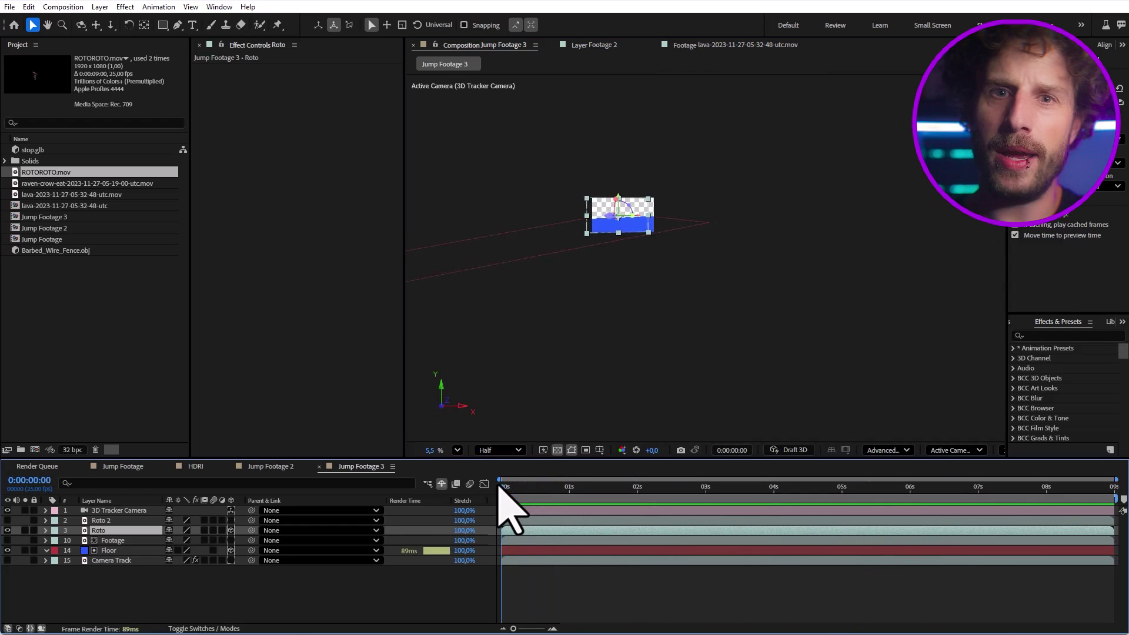
scroll(647, 264, "up", 5)
left_click_drag(616, 269, 802, 454)
scroll(758, 380, "up", 1)
scroll(801, 454, "up", 1)
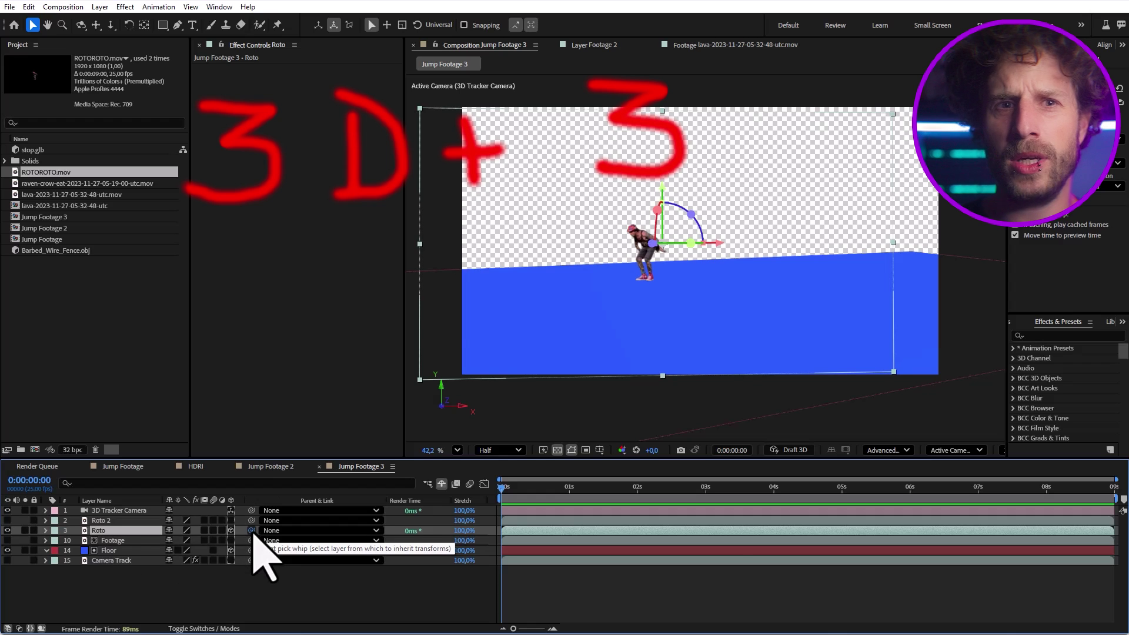
Parent Roto to the 3D Tracker Camera instead of Camera Track.
left_click_drag(254, 532, 121, 559)
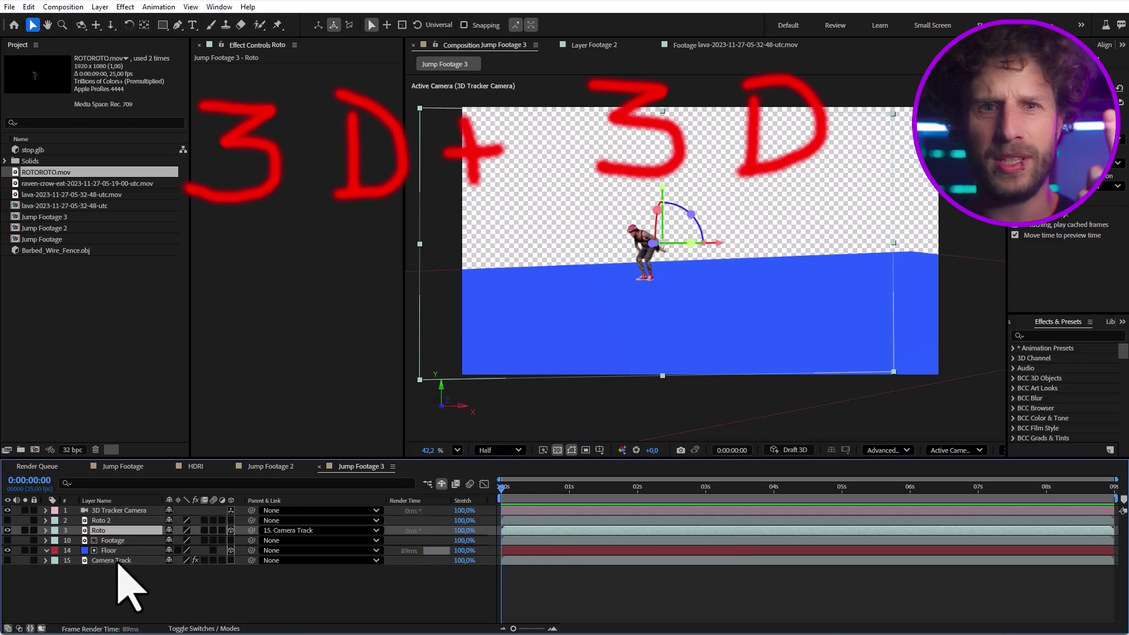
key("space")
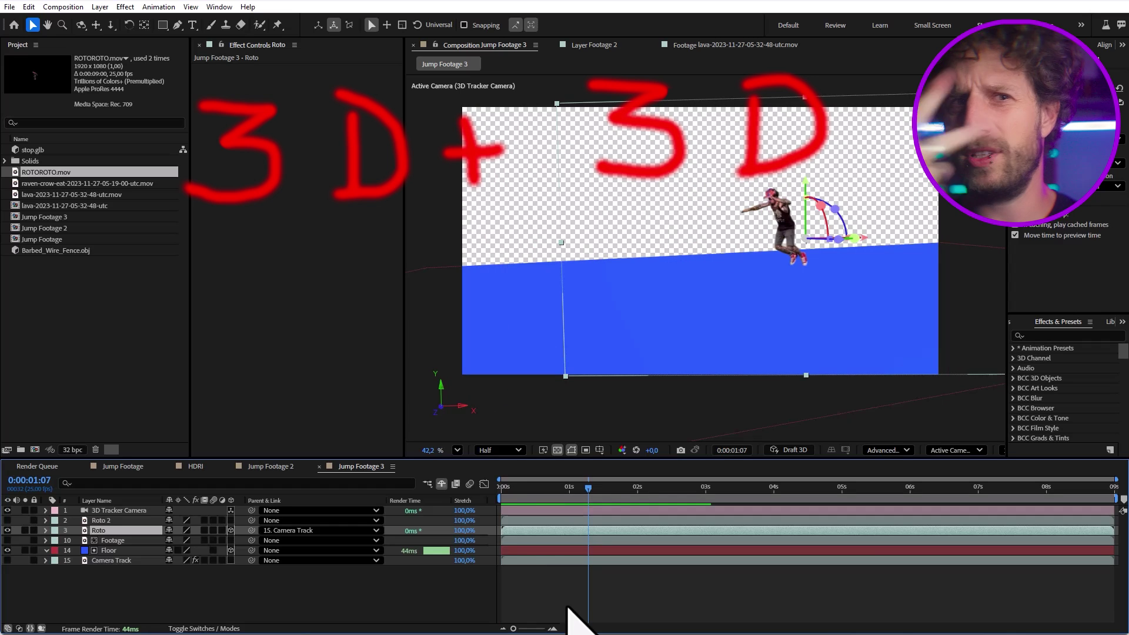
left_click_drag(251, 530, 123, 511)
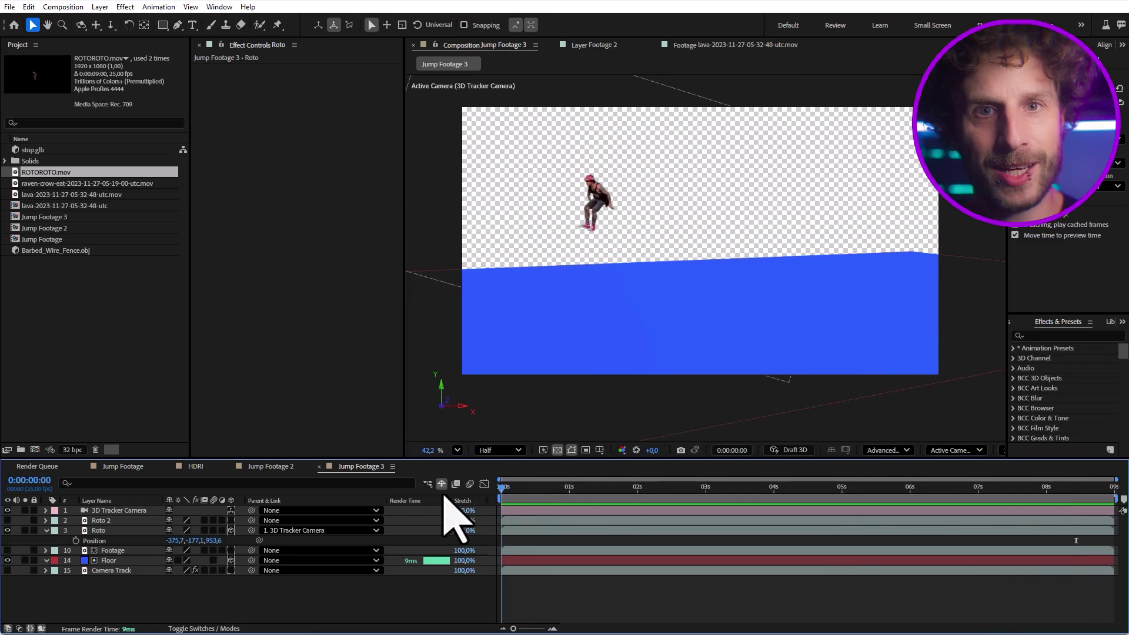
Set Roto's Position X and Y to 0 and Orientation to 0,0,0, then reveal its Scale.
left_click(84, 530)
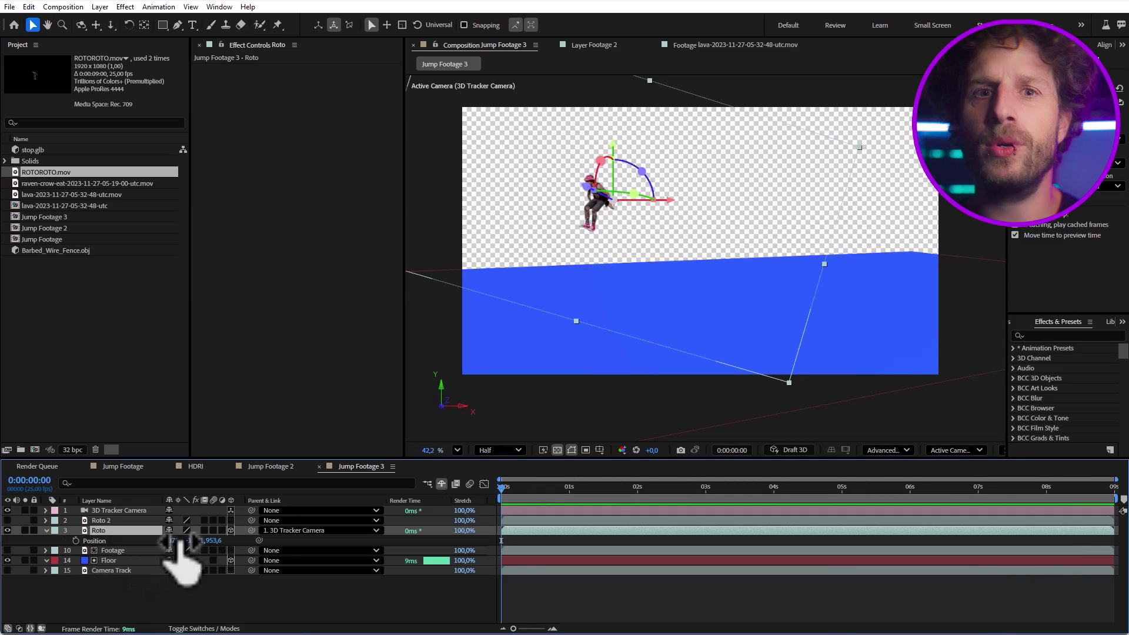
left_click(203, 602)
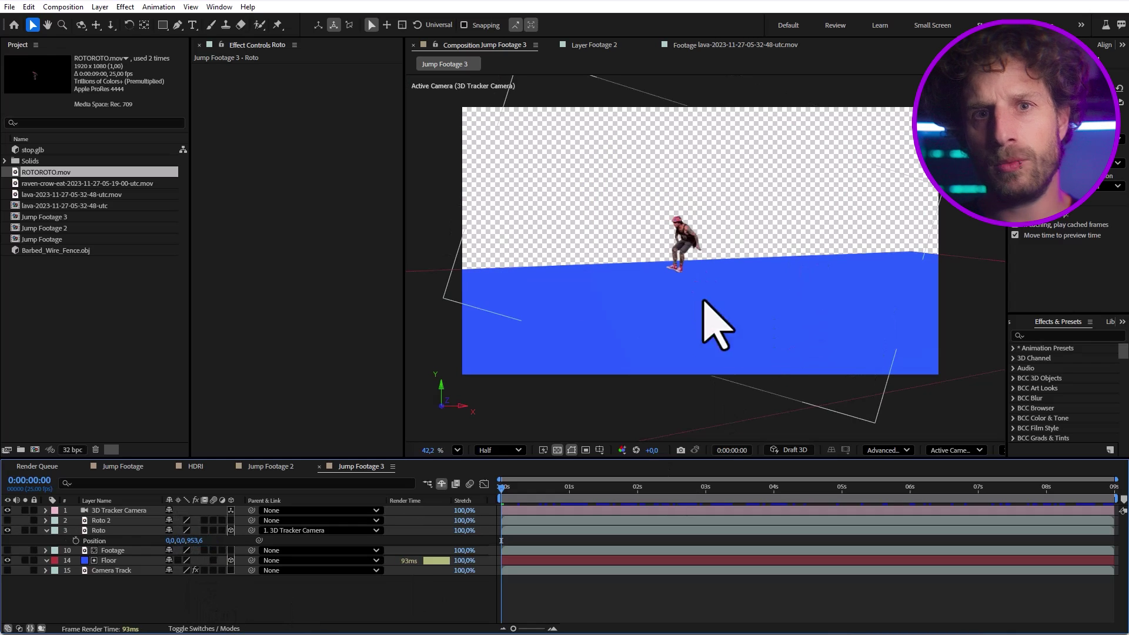
left_click(93, 531)
key("r")
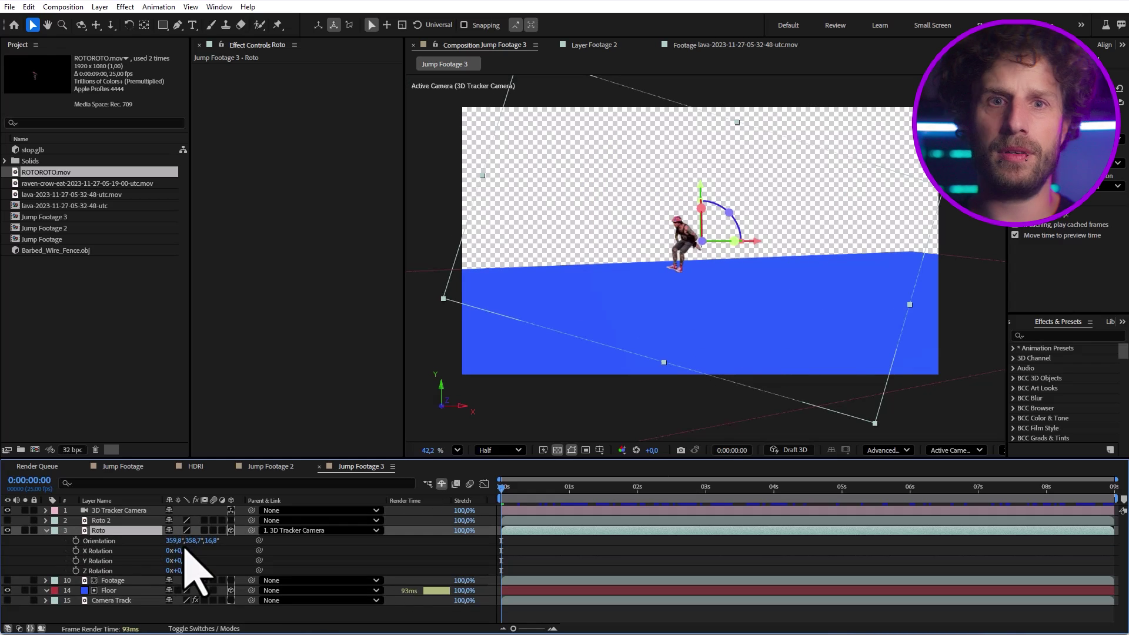
left_click(219, 562)
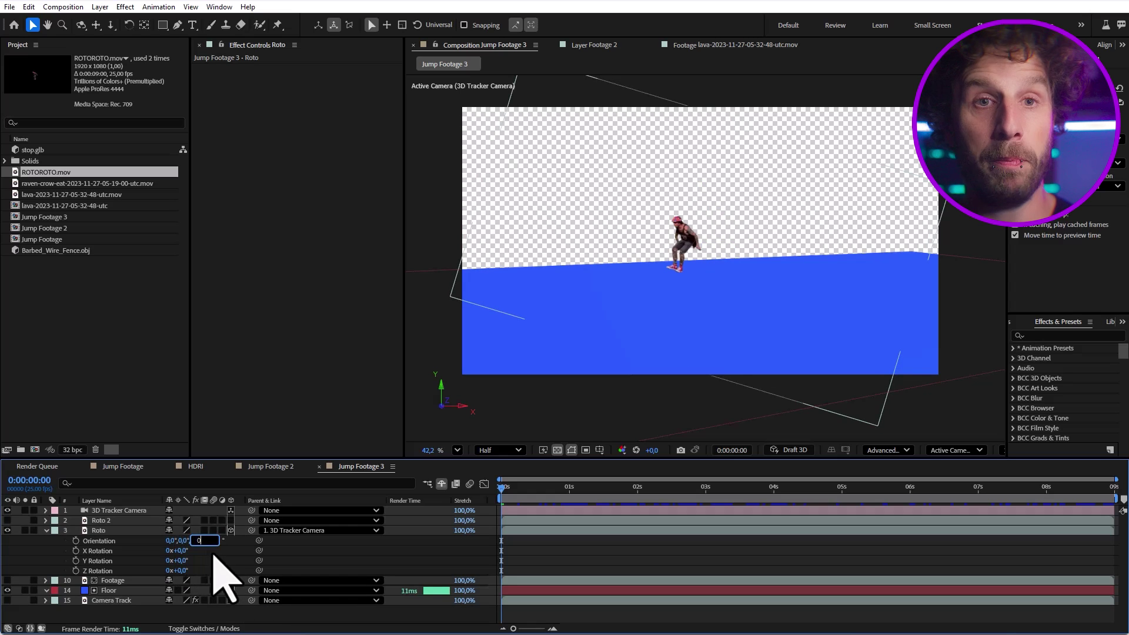
left_click(107, 531)
key("s")
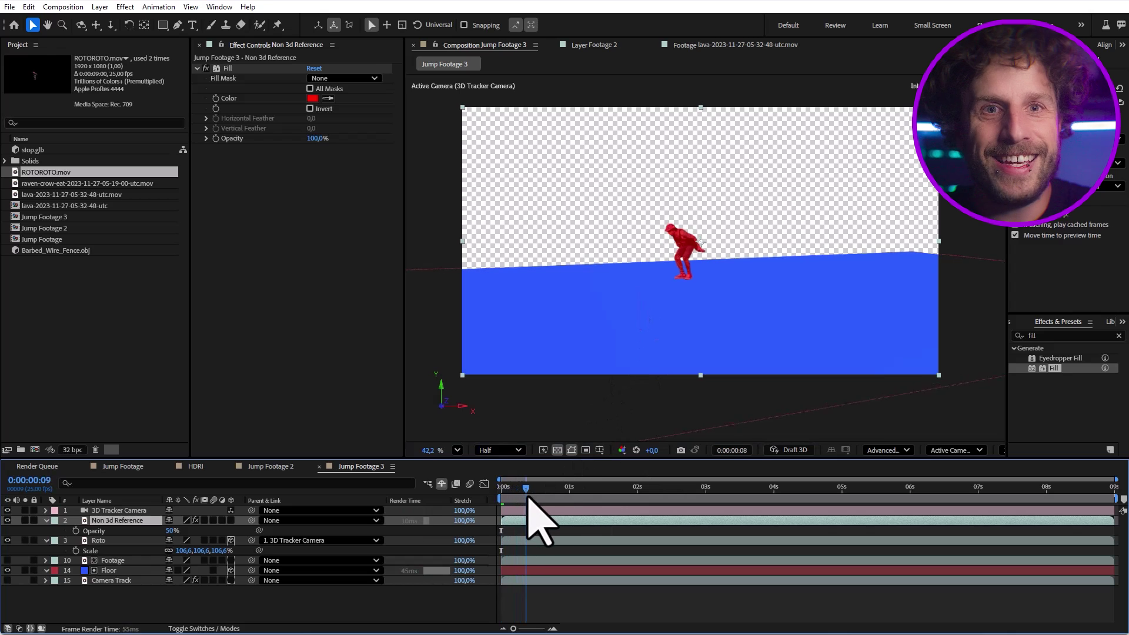
Show rulers and drag a horizontal guide down to the floor line.
scroll(862, 250, "up", 2)
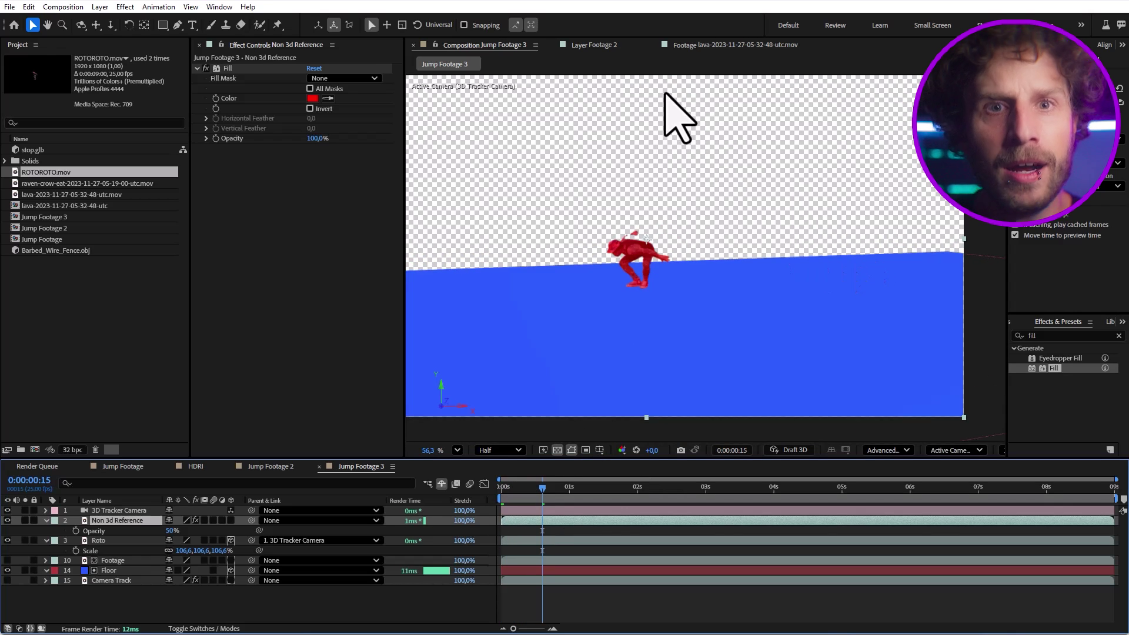
key("ctrl+r")
left_click_drag(636, 81, 654, 318)
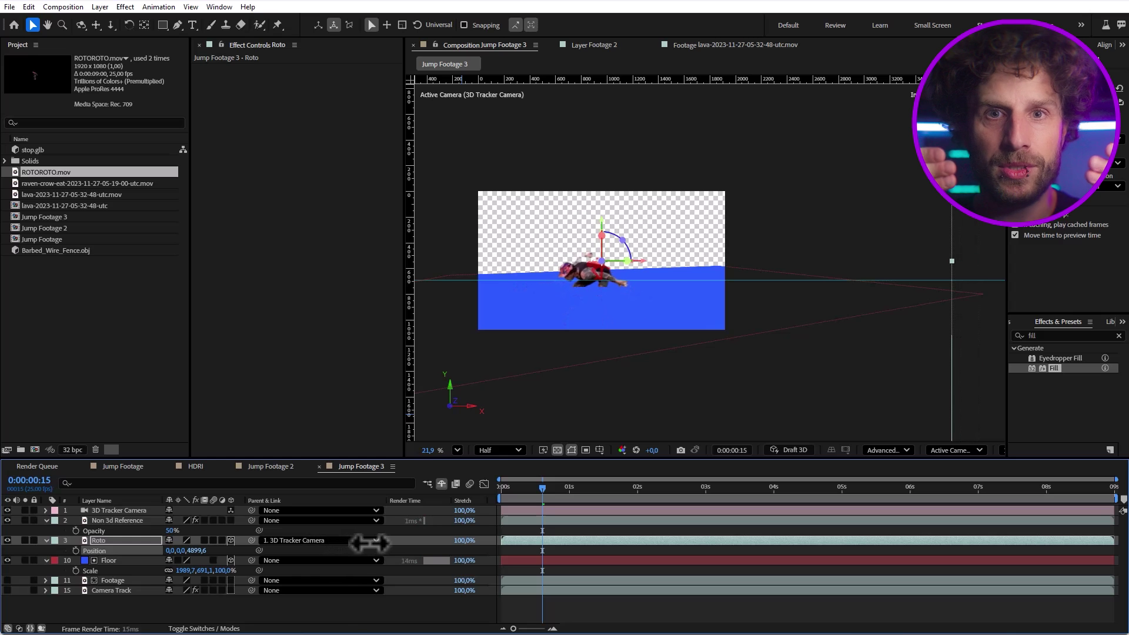
Push Roto back to Z 5929.6 and shrink it to about 671.6% to match the red reference, keyframing both.
left_click_drag(403, 533, 411, 531)
scroll(704, 272, "up", 5)
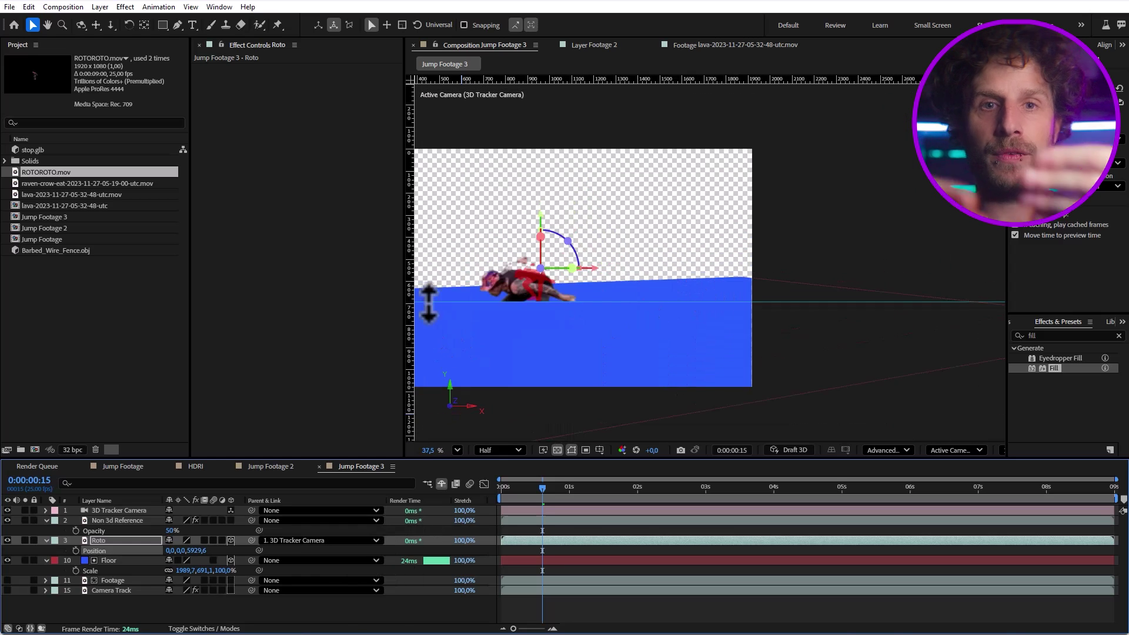
key("space")
left_click_drag(429, 302, 641, 394)
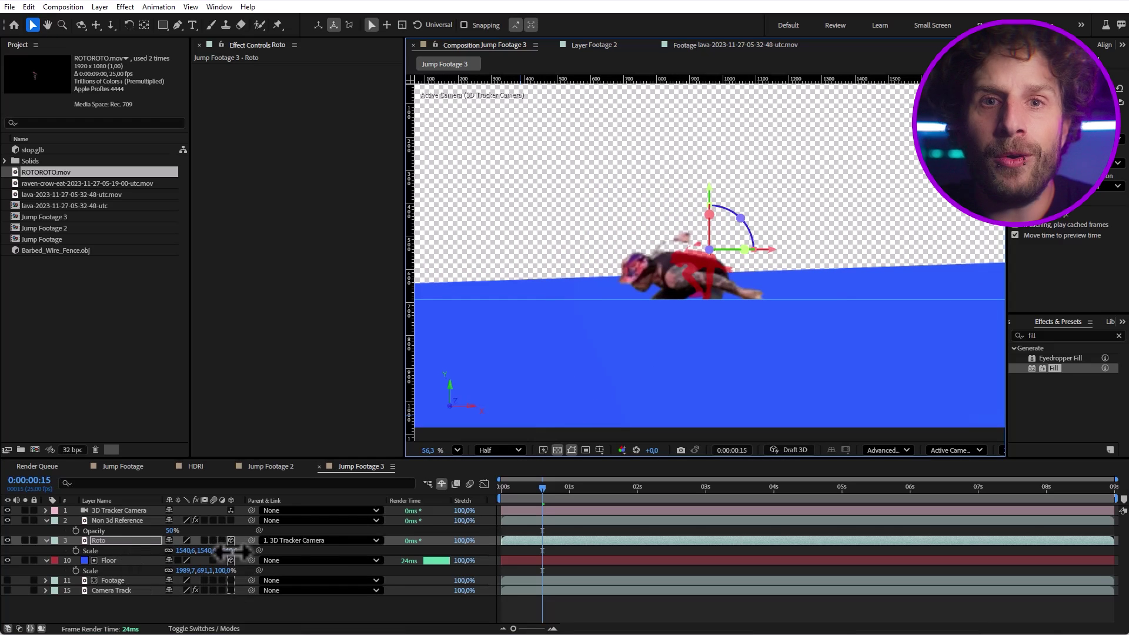
left_click_drag(229, 551, 38, 600)
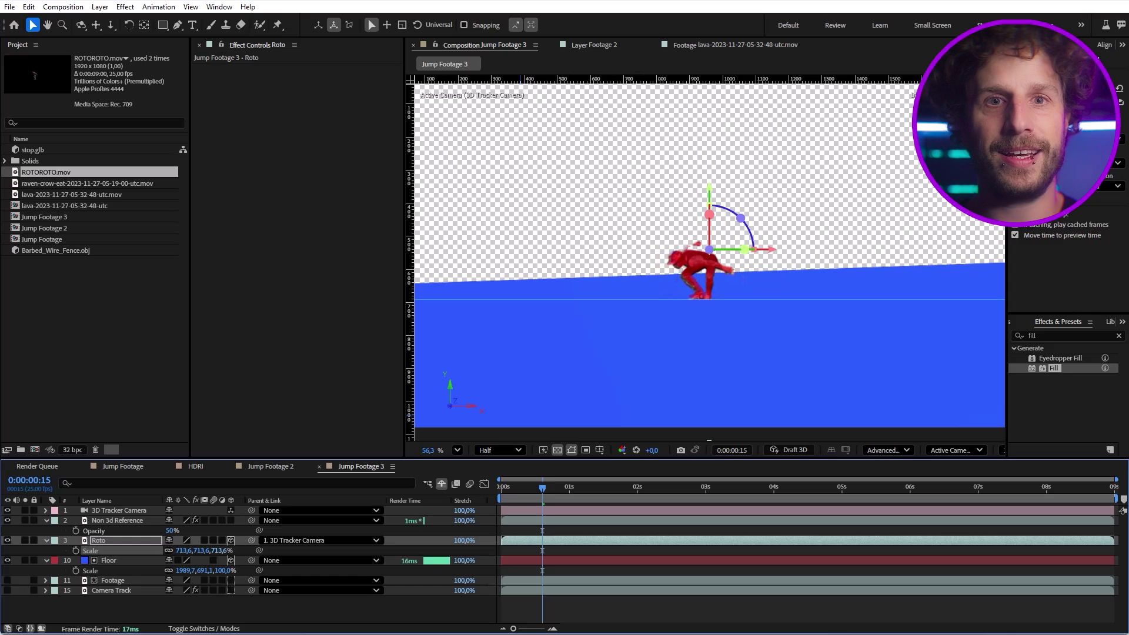
left_click_drag(276, 579, 252, 579)
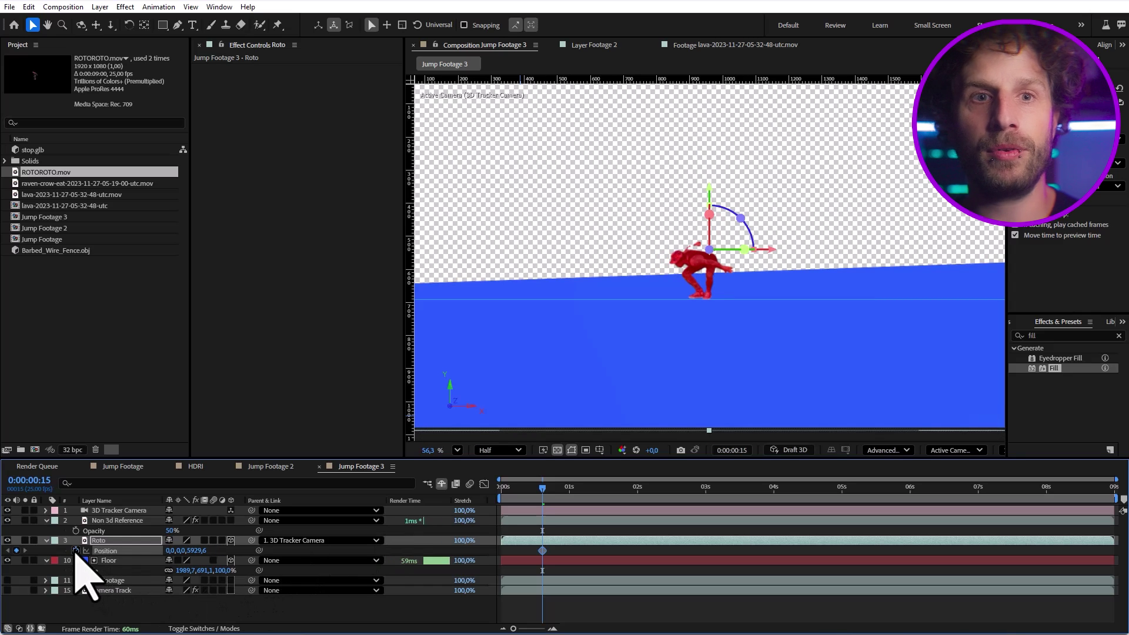
key("s")
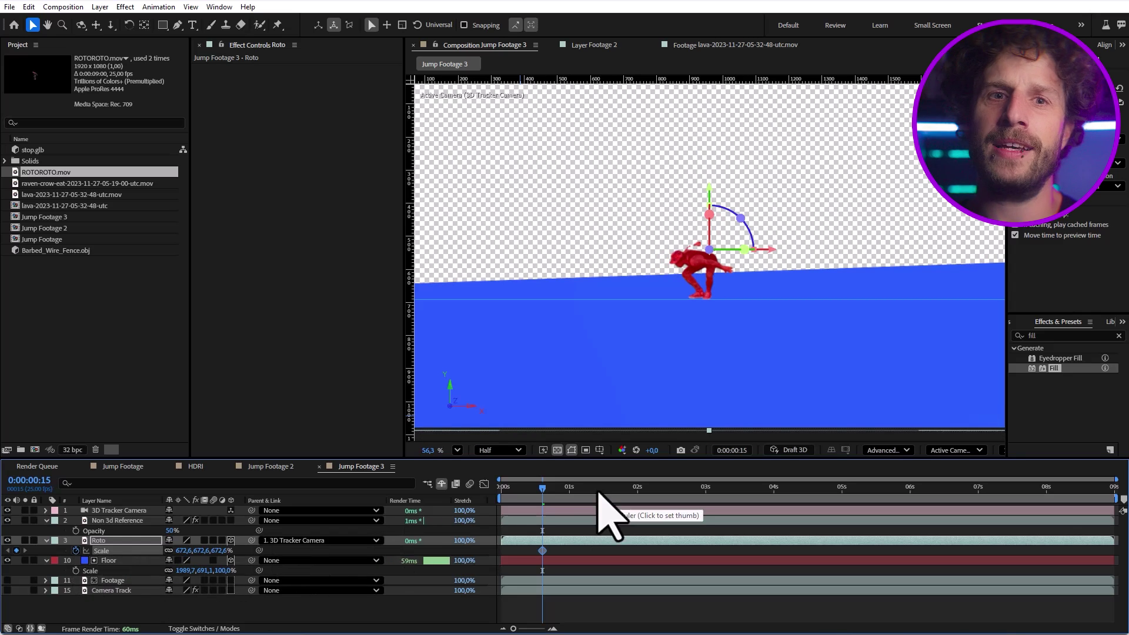
left_click_drag(509, 496, 478, 504)
Create a Parallel-type light via Layer > New > Light and view its shadow from Custom View 1.
left_click(100, 7)
mouse_move(118, 20)
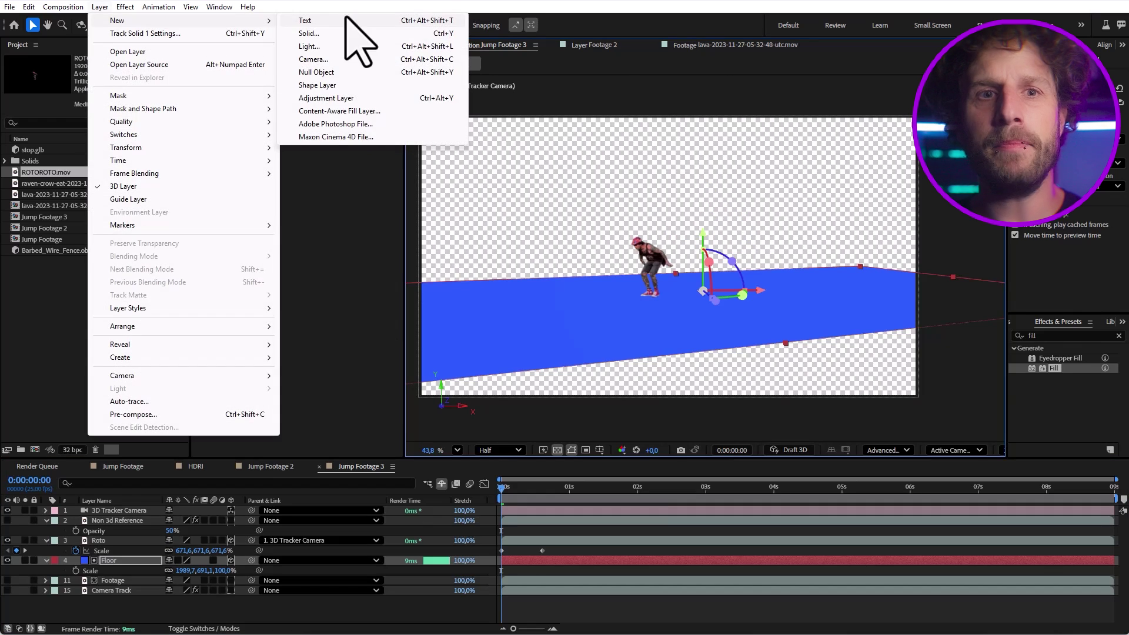
left_click(309, 46)
left_click(576, 194)
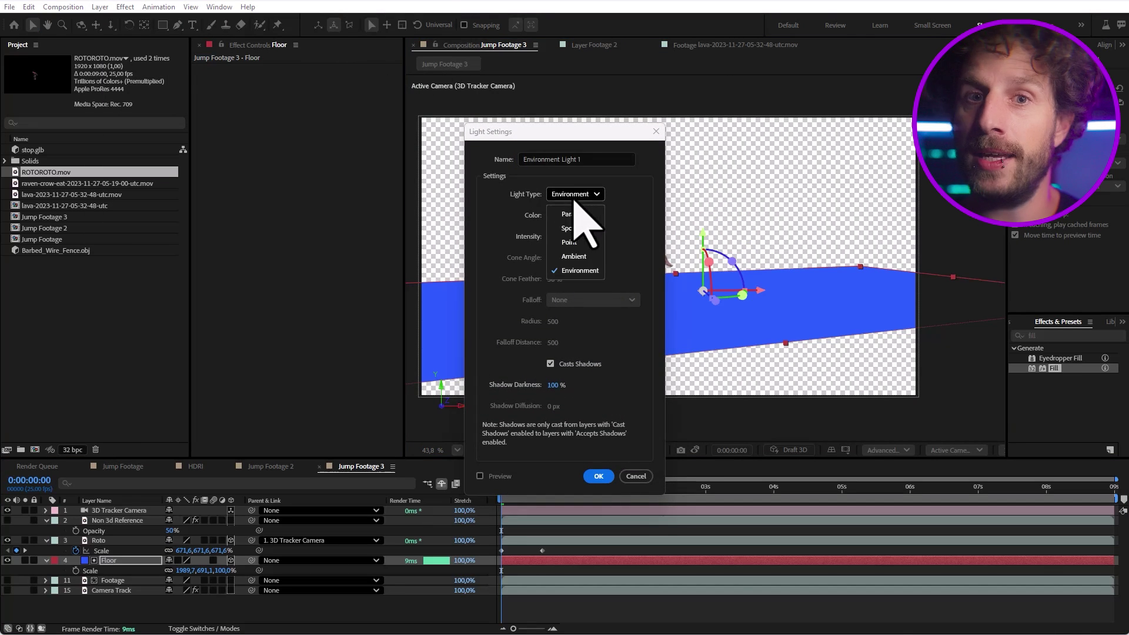
left_click(582, 214)
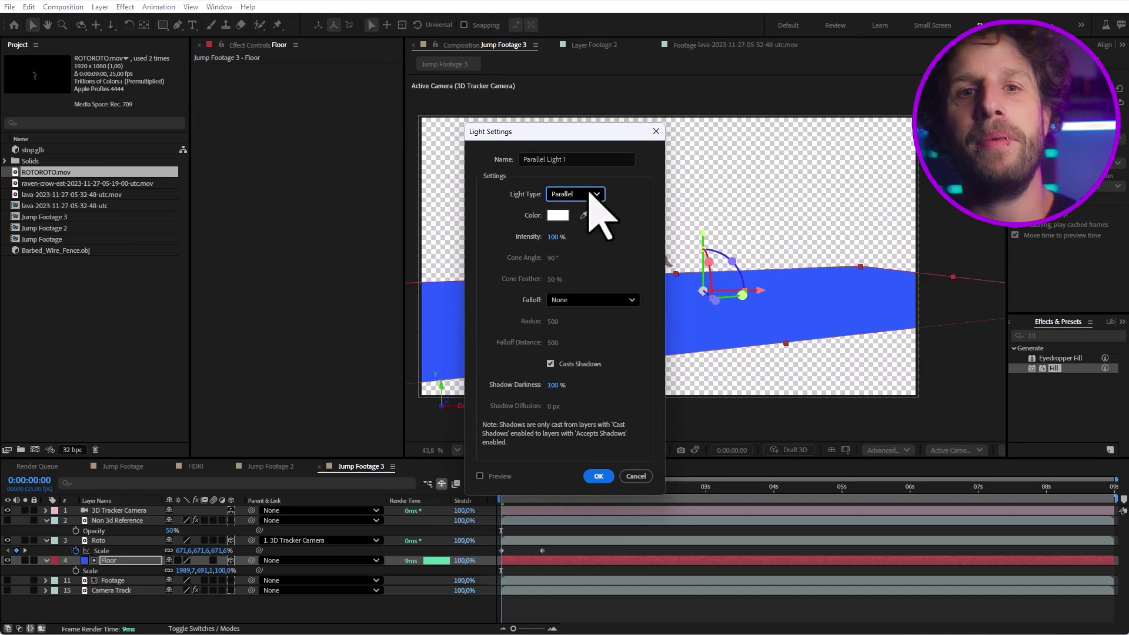
left_click(598, 476)
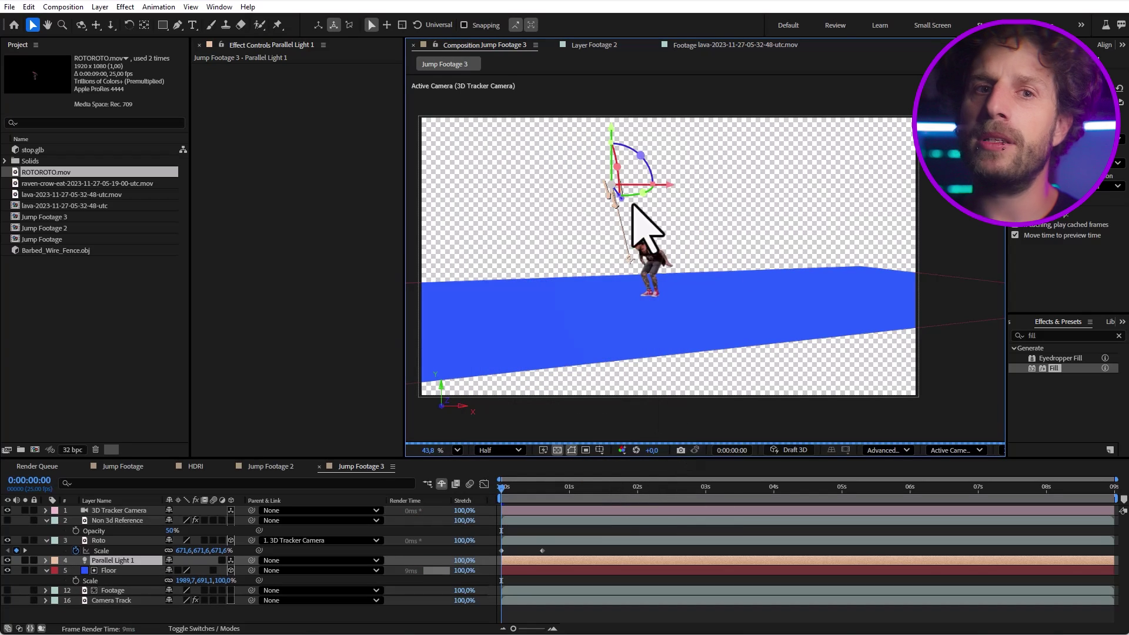
key("F11")
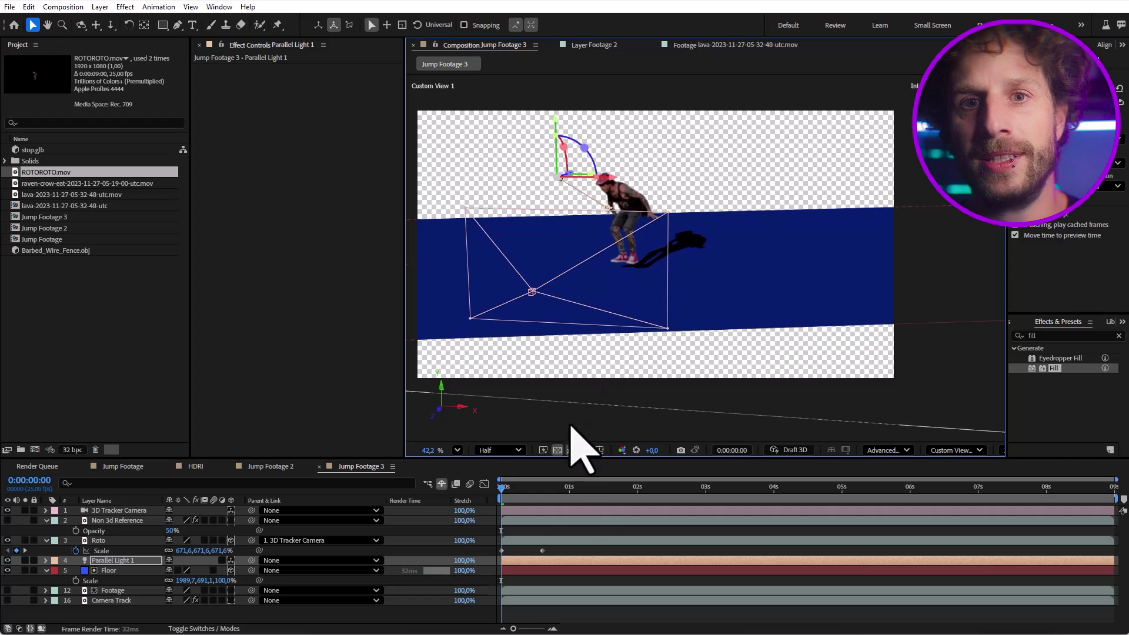
At frame 15, nudge the jumper down onto the floor and turn on the red Non 3d Reference layer.
left_click(541, 488)
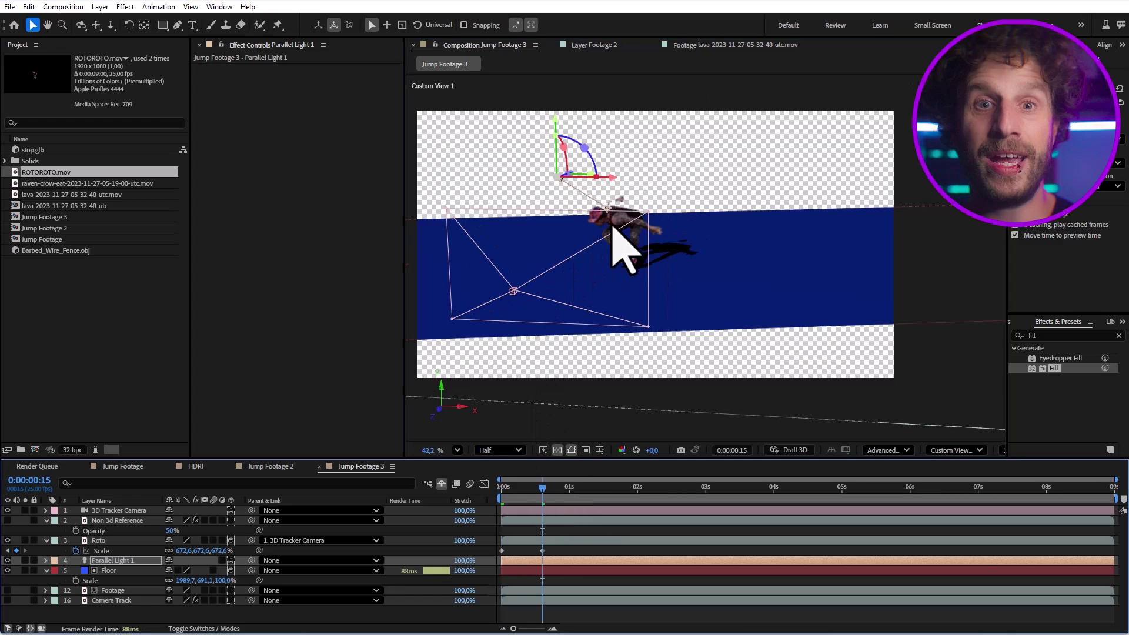
left_click(112, 541)
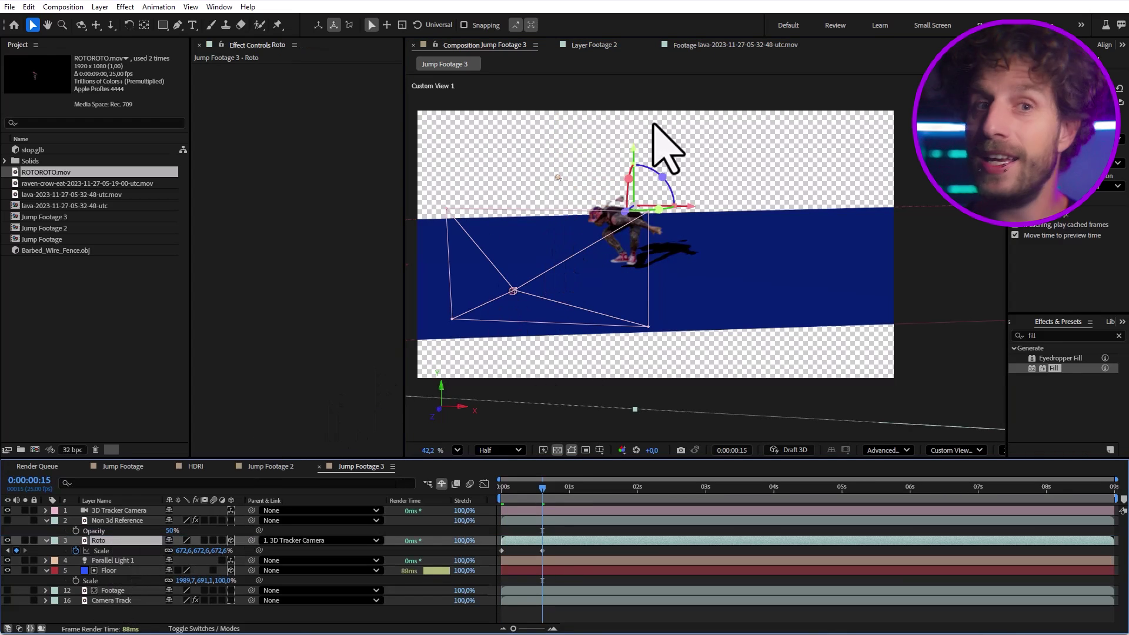
left_click_drag(633, 148, 633, 157)
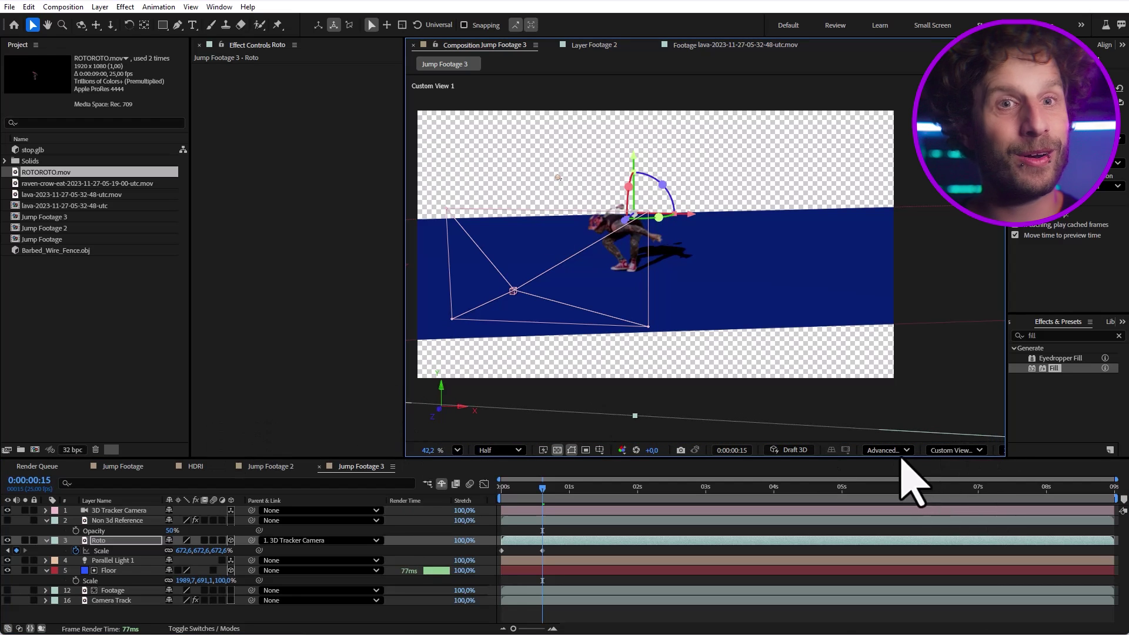
left_click(7, 520)
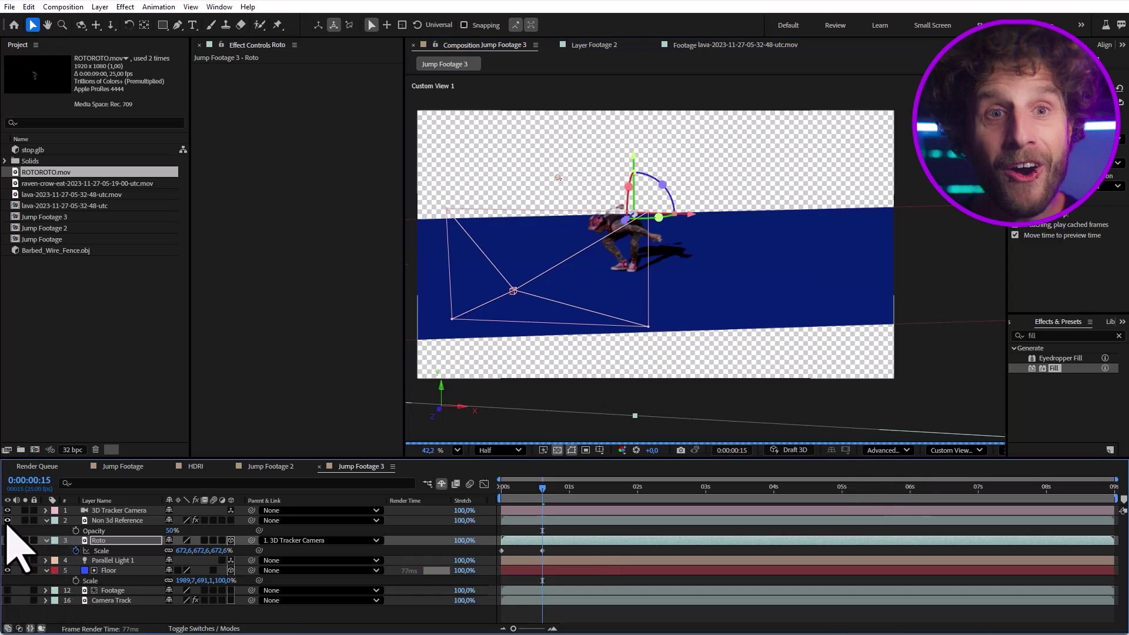
left_click_drag(115, 521, 980, 463)
At 1:15, mark the reference's foot level with a guide and bring Roto's Position Z to 4722.8.
left_click_drag(597, 500, 615, 501)
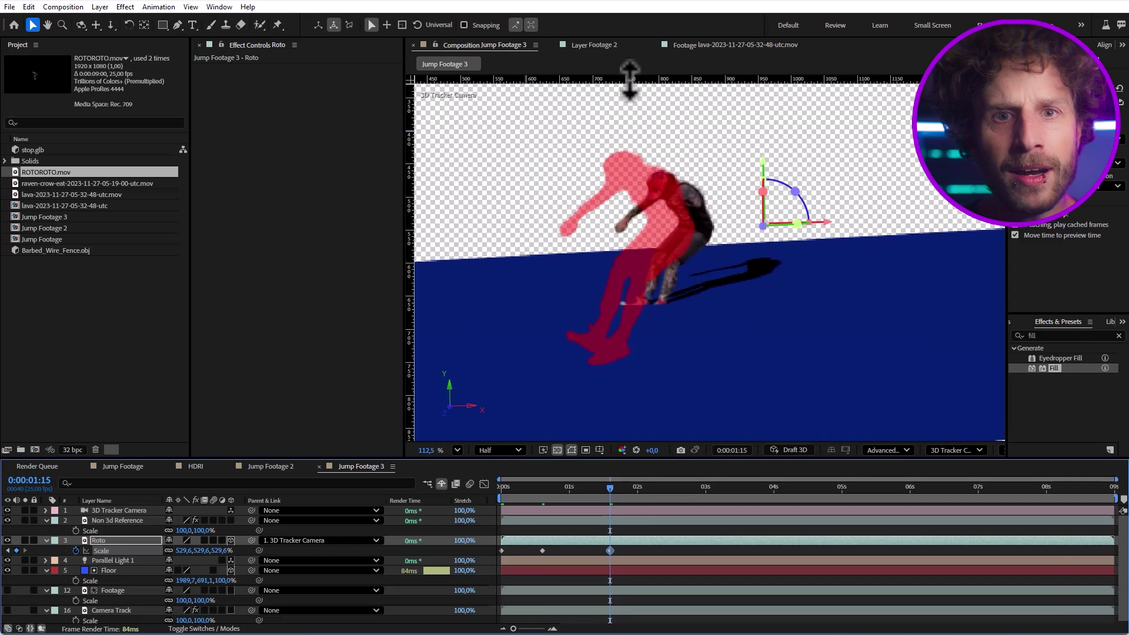
left_click_drag(630, 77, 640, 355)
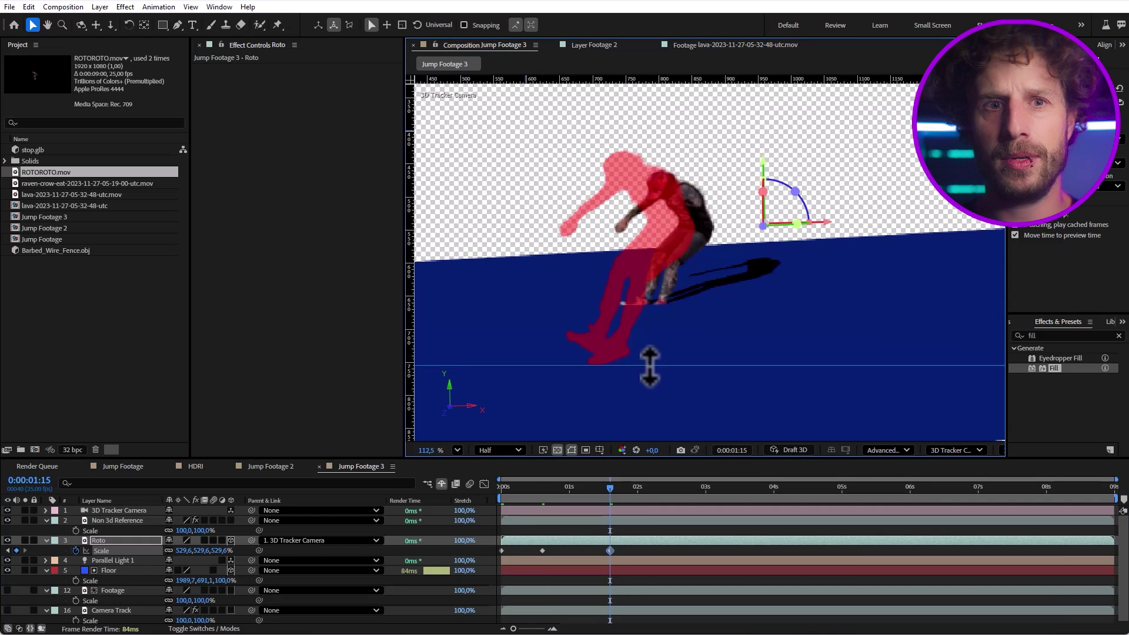
key("p")
left_click_drag(198, 550, 183, 550)
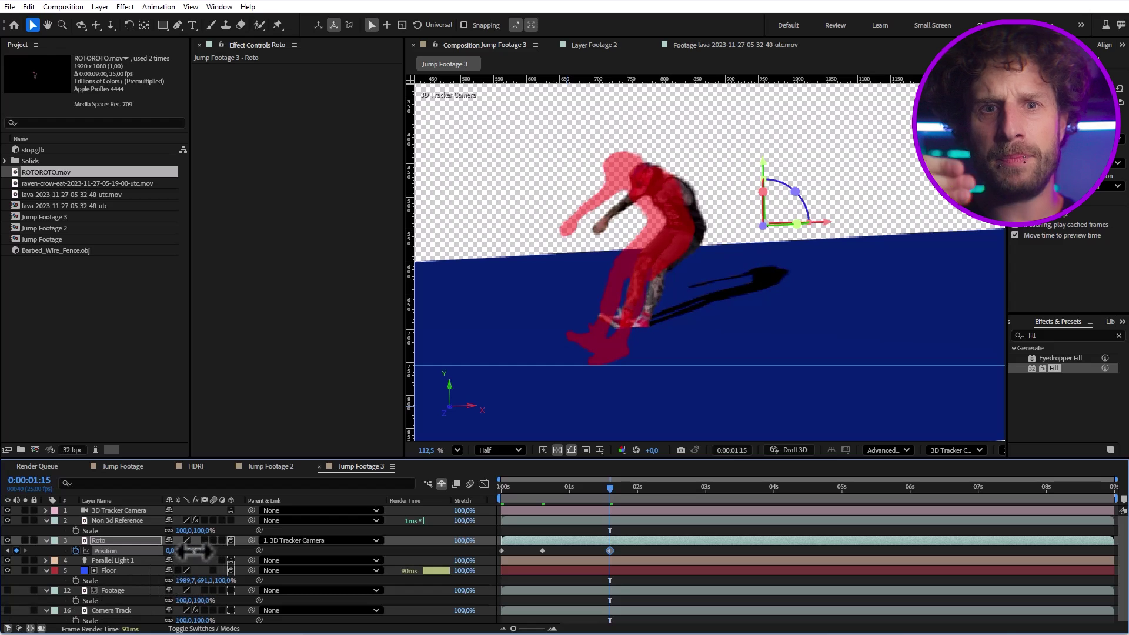
left_click_drag(137, 564, 70, 565)
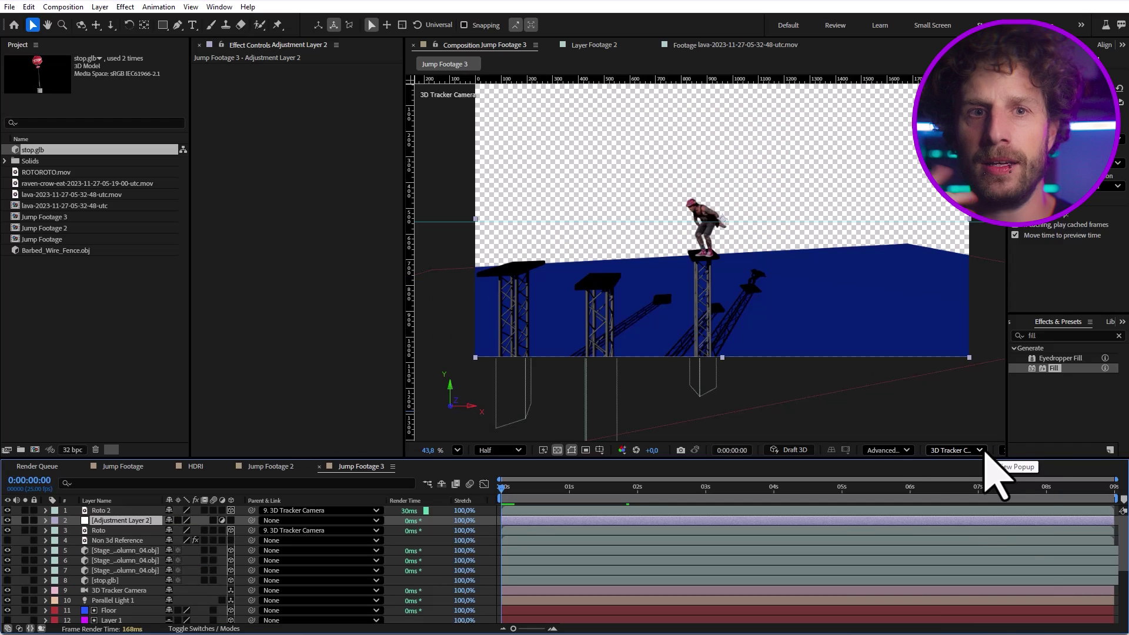
Switch the 3D view to Custom View 1 and dolly out to see the whole floor.
left_click(985, 452)
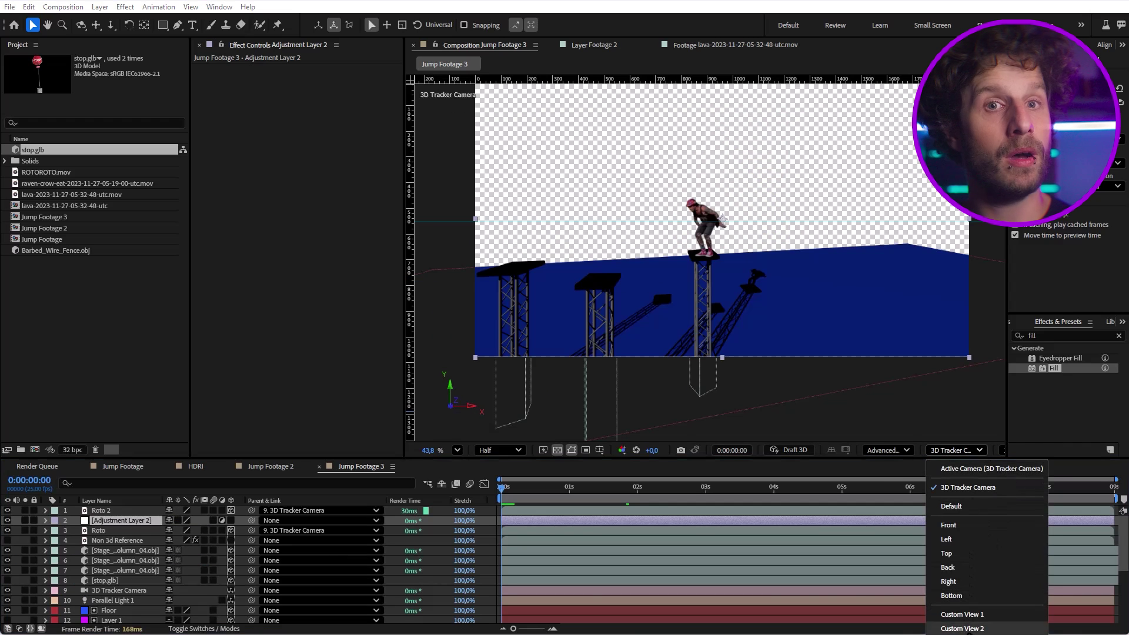
left_click(962, 614)
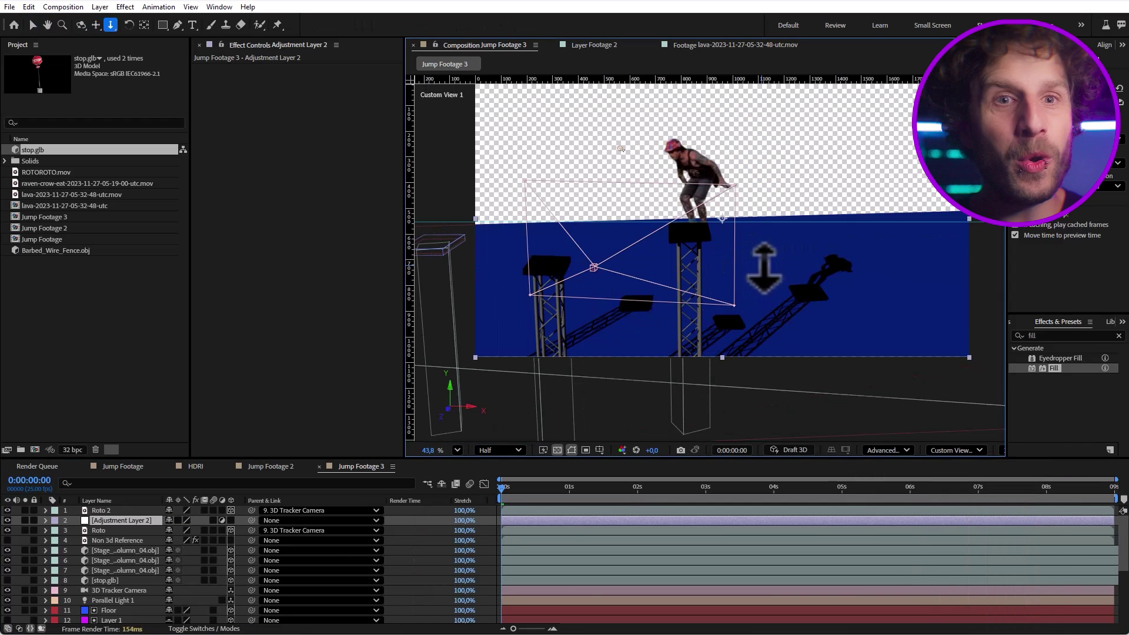
left_click_drag(764, 267, 779, 297)
left_click_drag(789, 405, 806, 281)
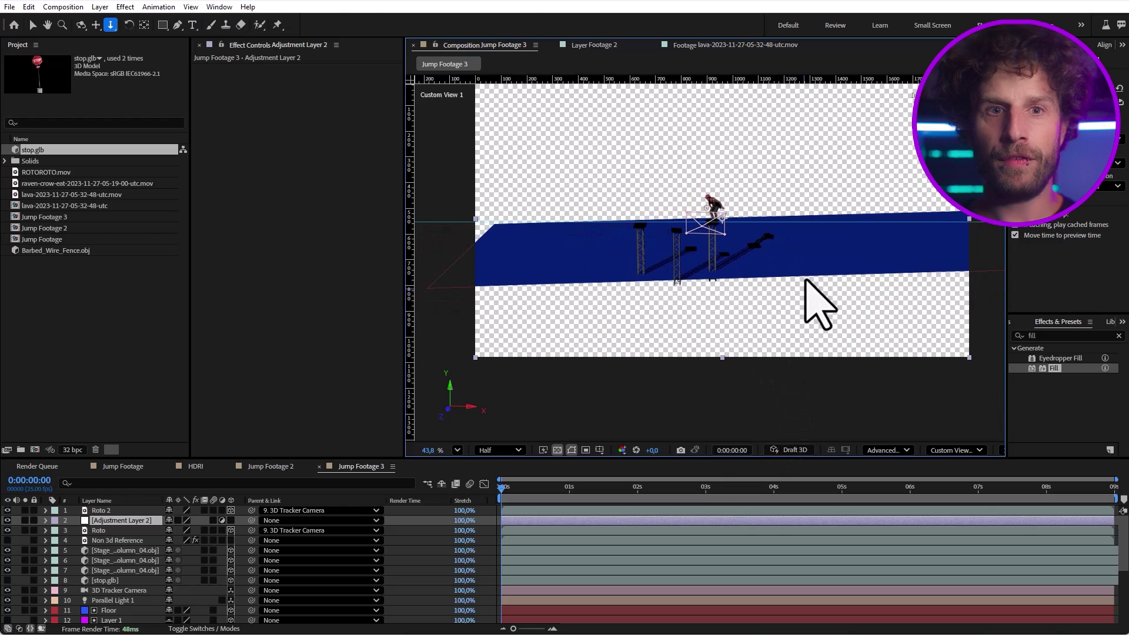
Lower the Floor layer beneath the stands and stretch its near edge toward the viewer.
left_click(129, 610)
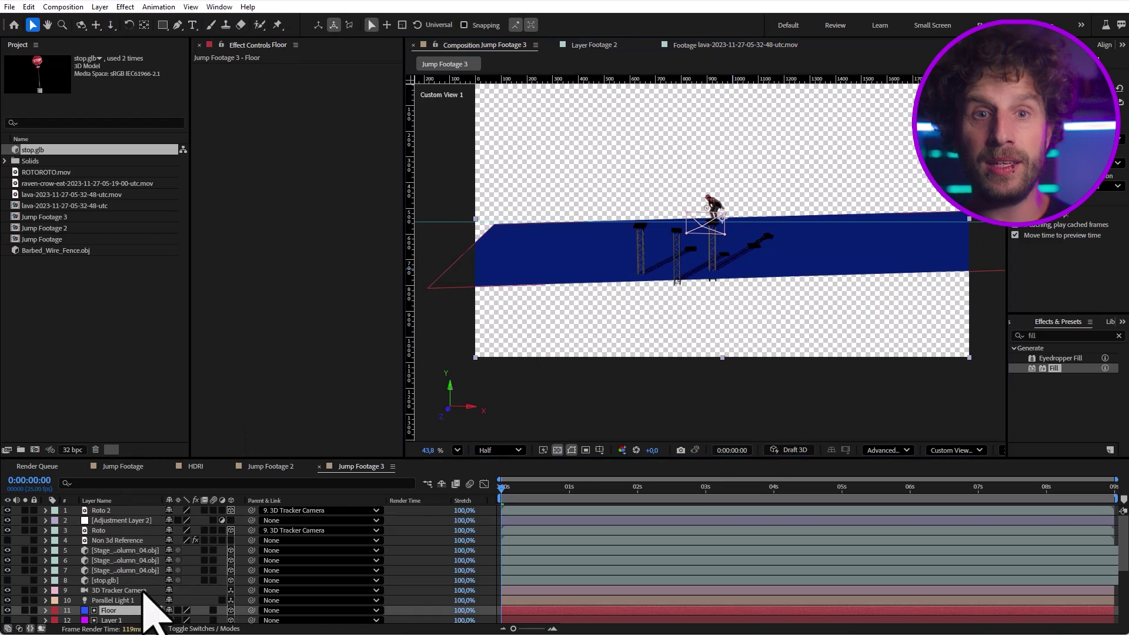
left_click_drag(752, 183, 752, 195)
left_click_drag(760, 281, 772, 369)
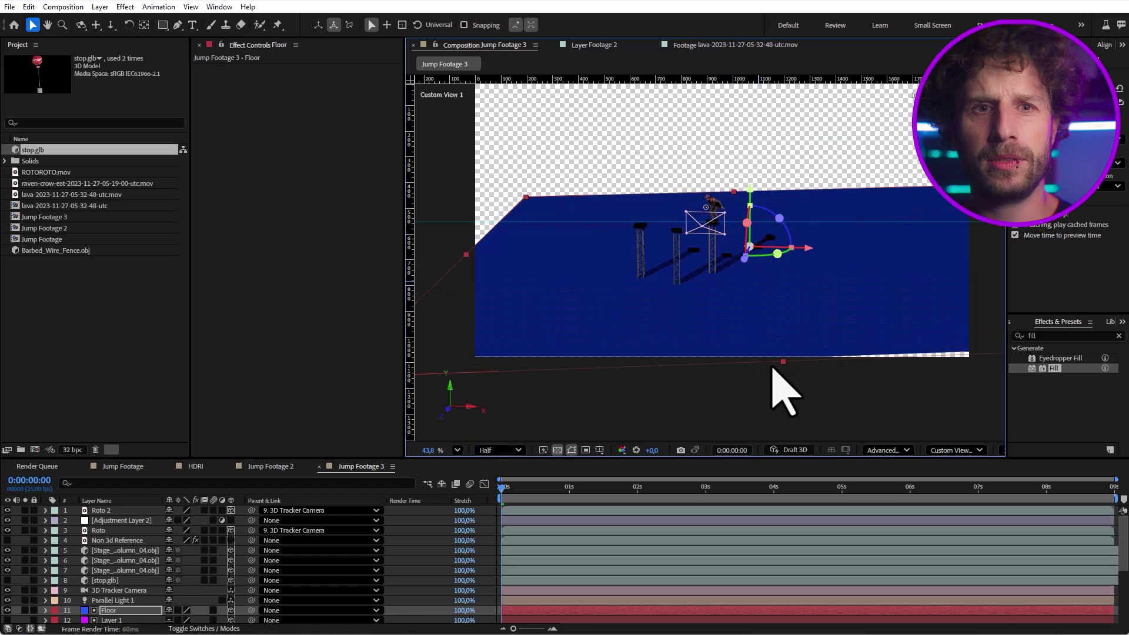